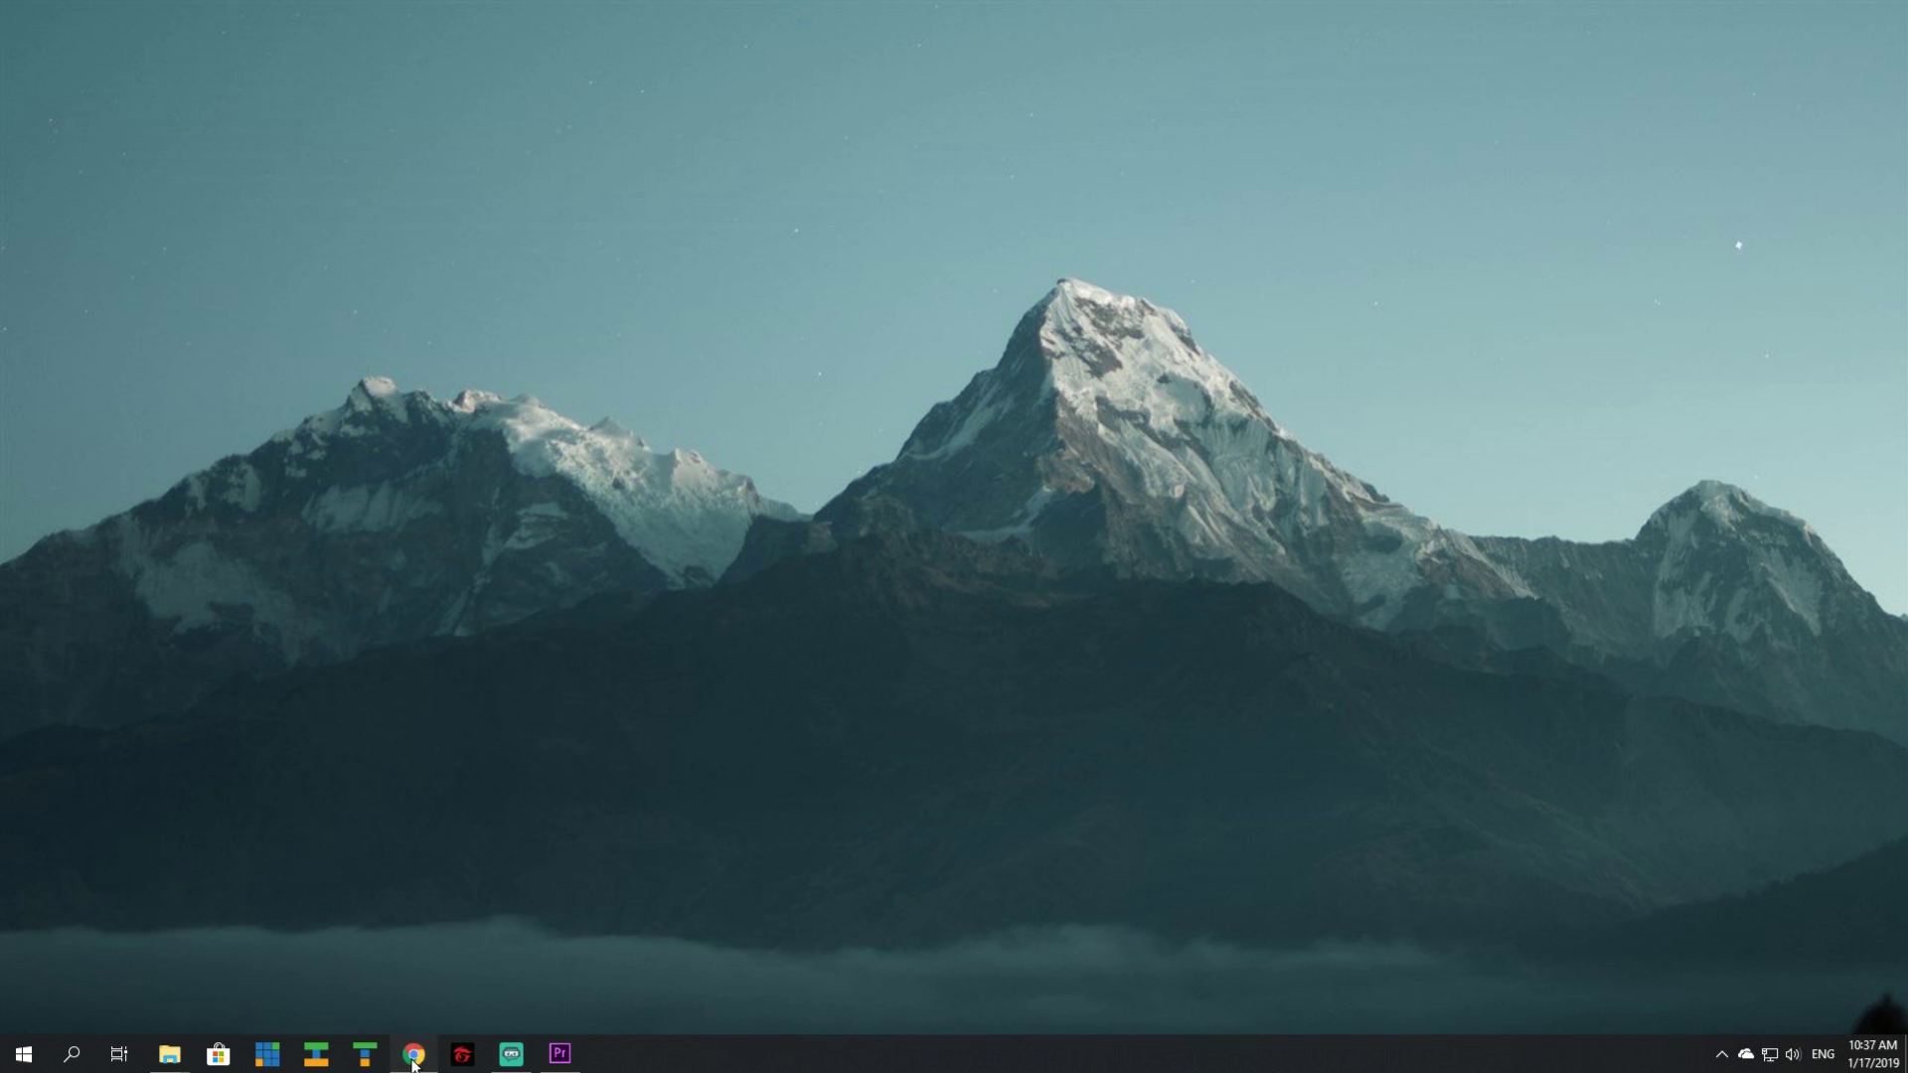
- Open Chrome on the panzoid.com home page
left_click(413, 1054)
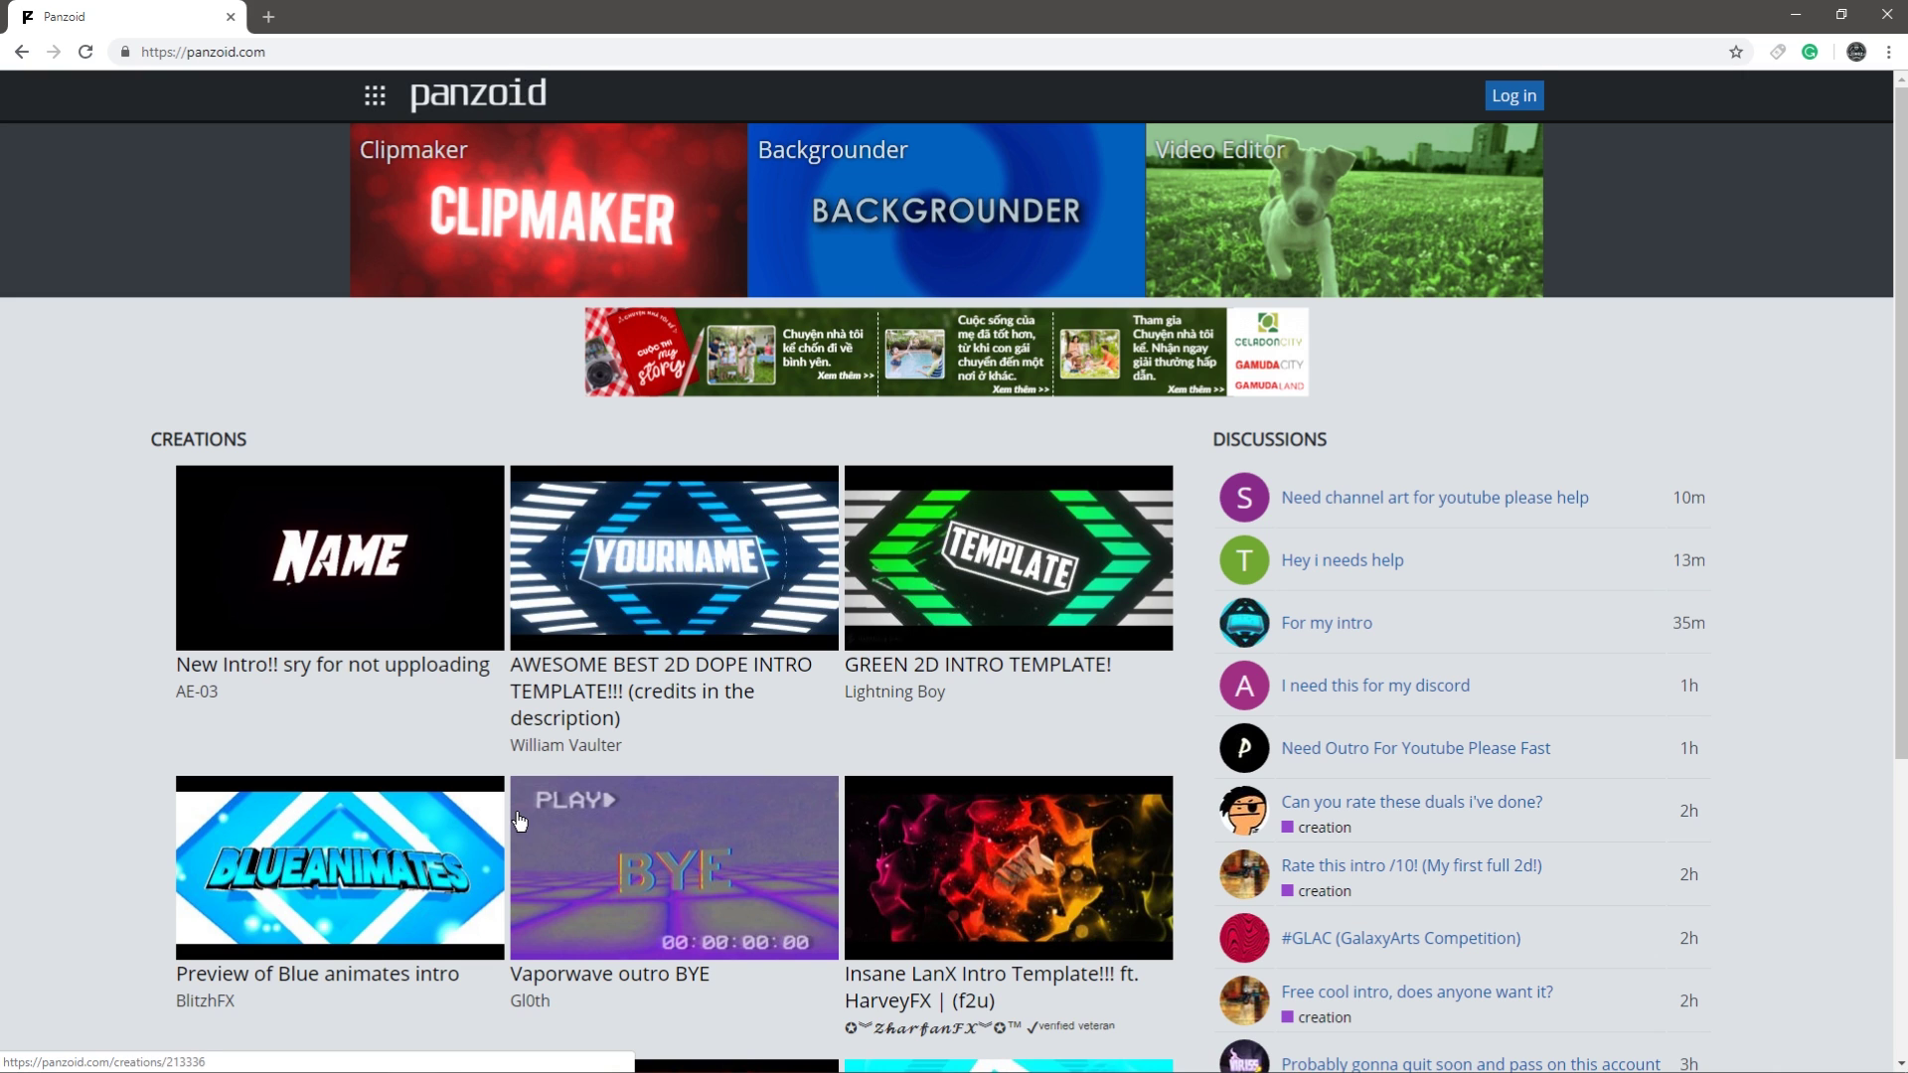
- Expand the home page to show more community creations and browse them
scroll(518, 821, "down", 3)
scroll(517, 821, "up", 2)
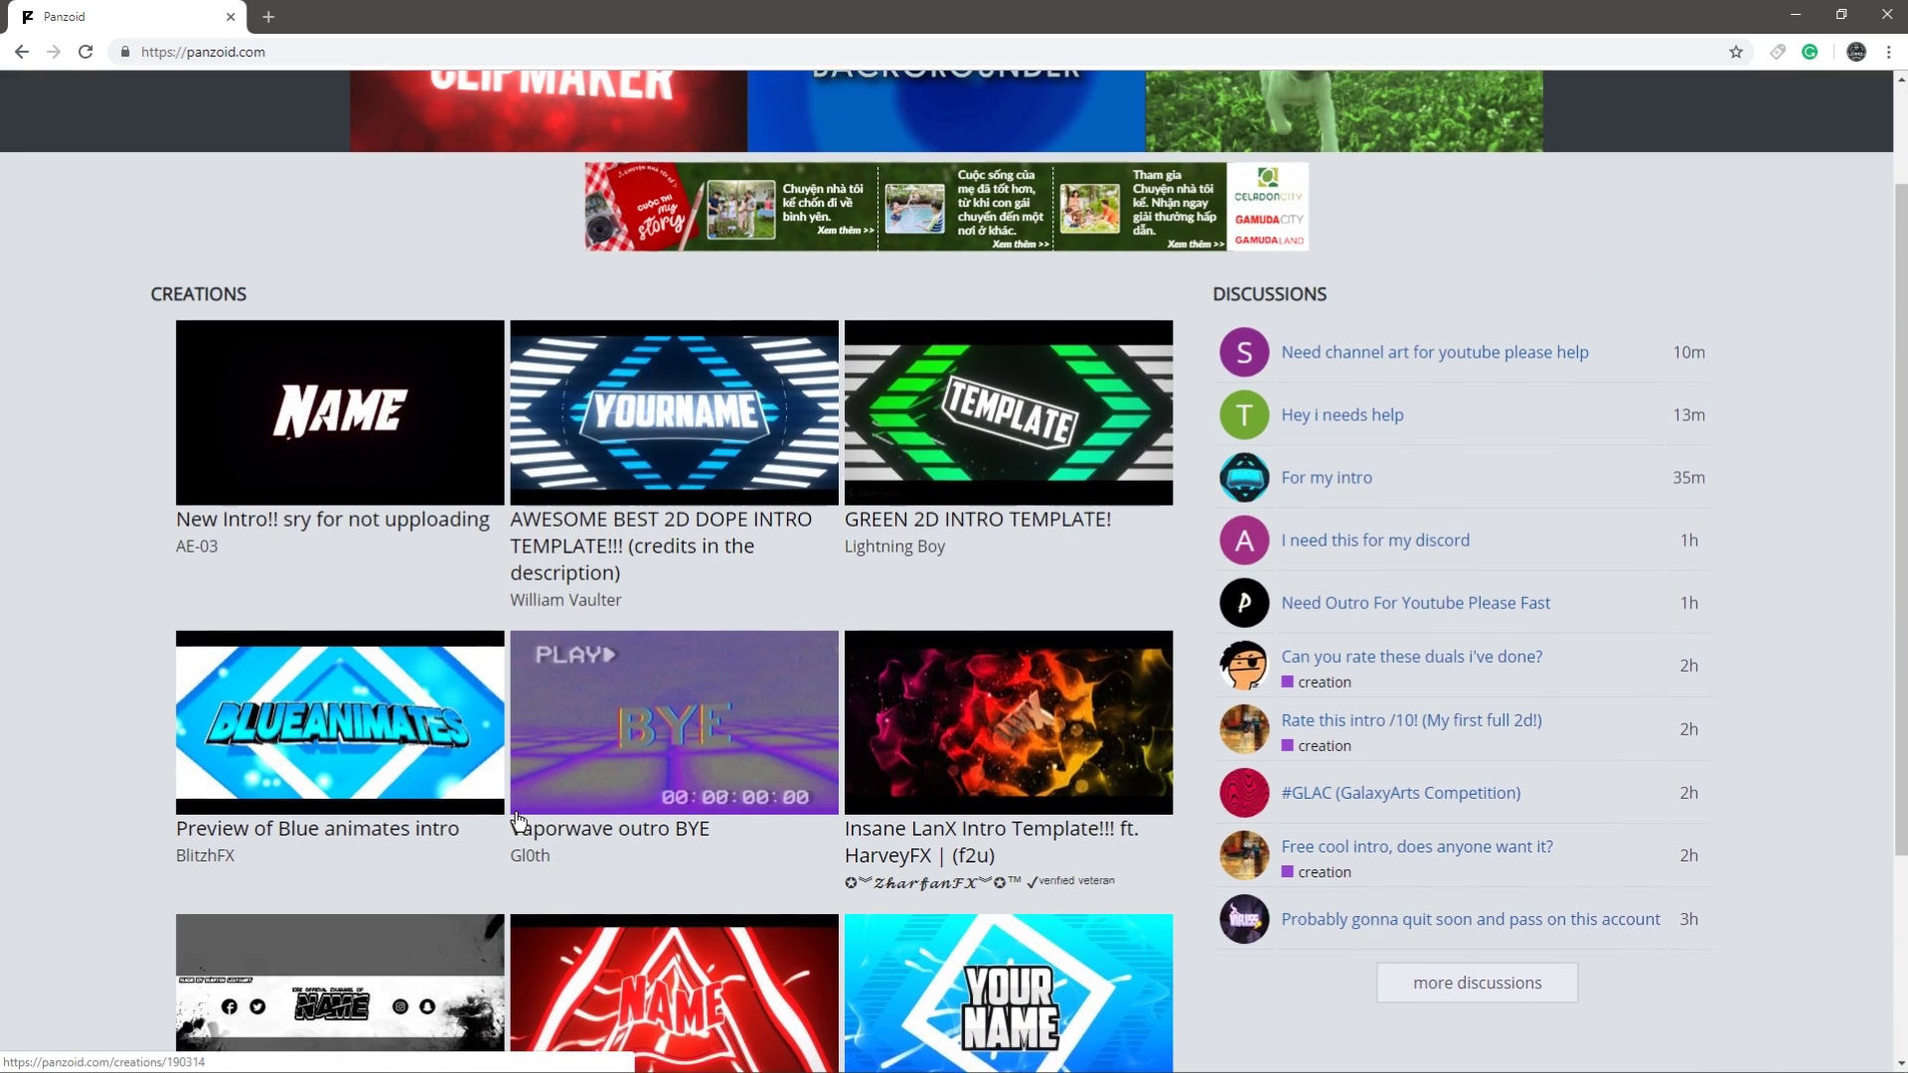
scroll(518, 821, "down", 3)
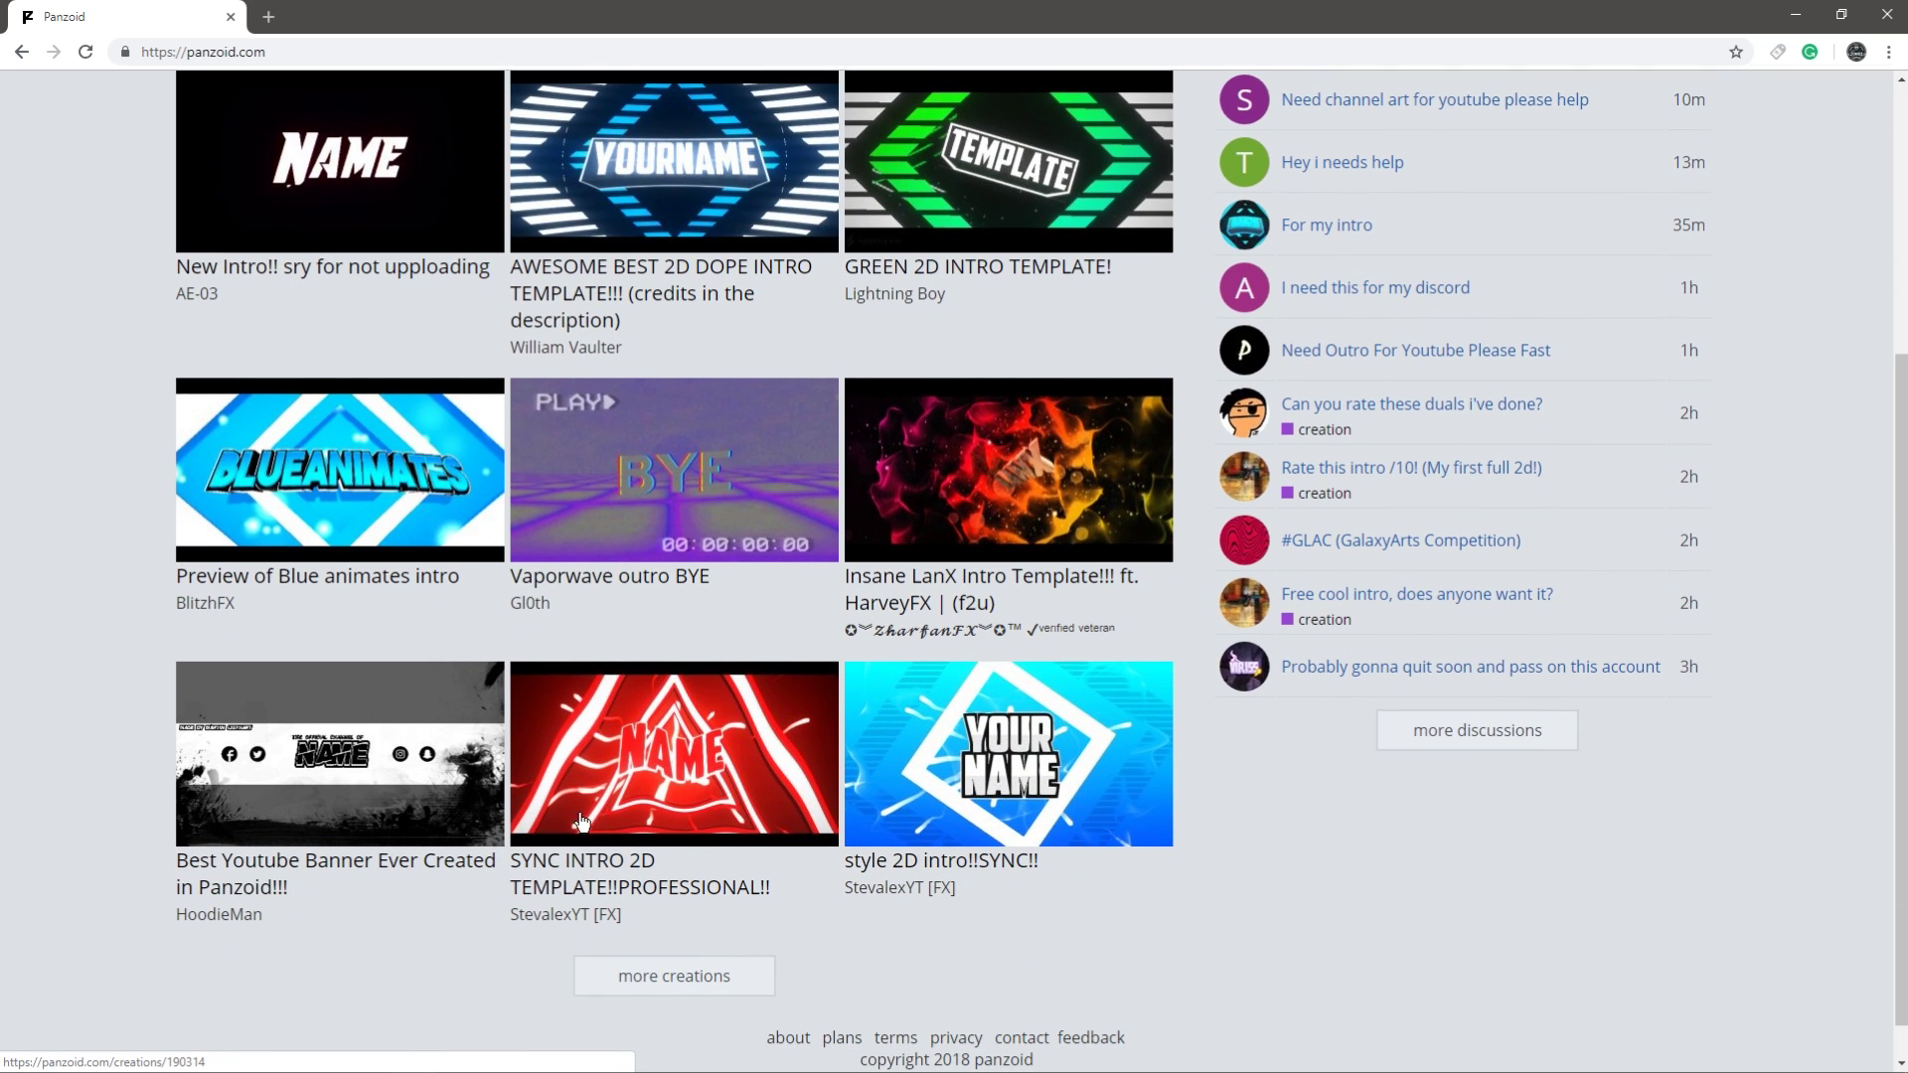
left_click(680, 978)
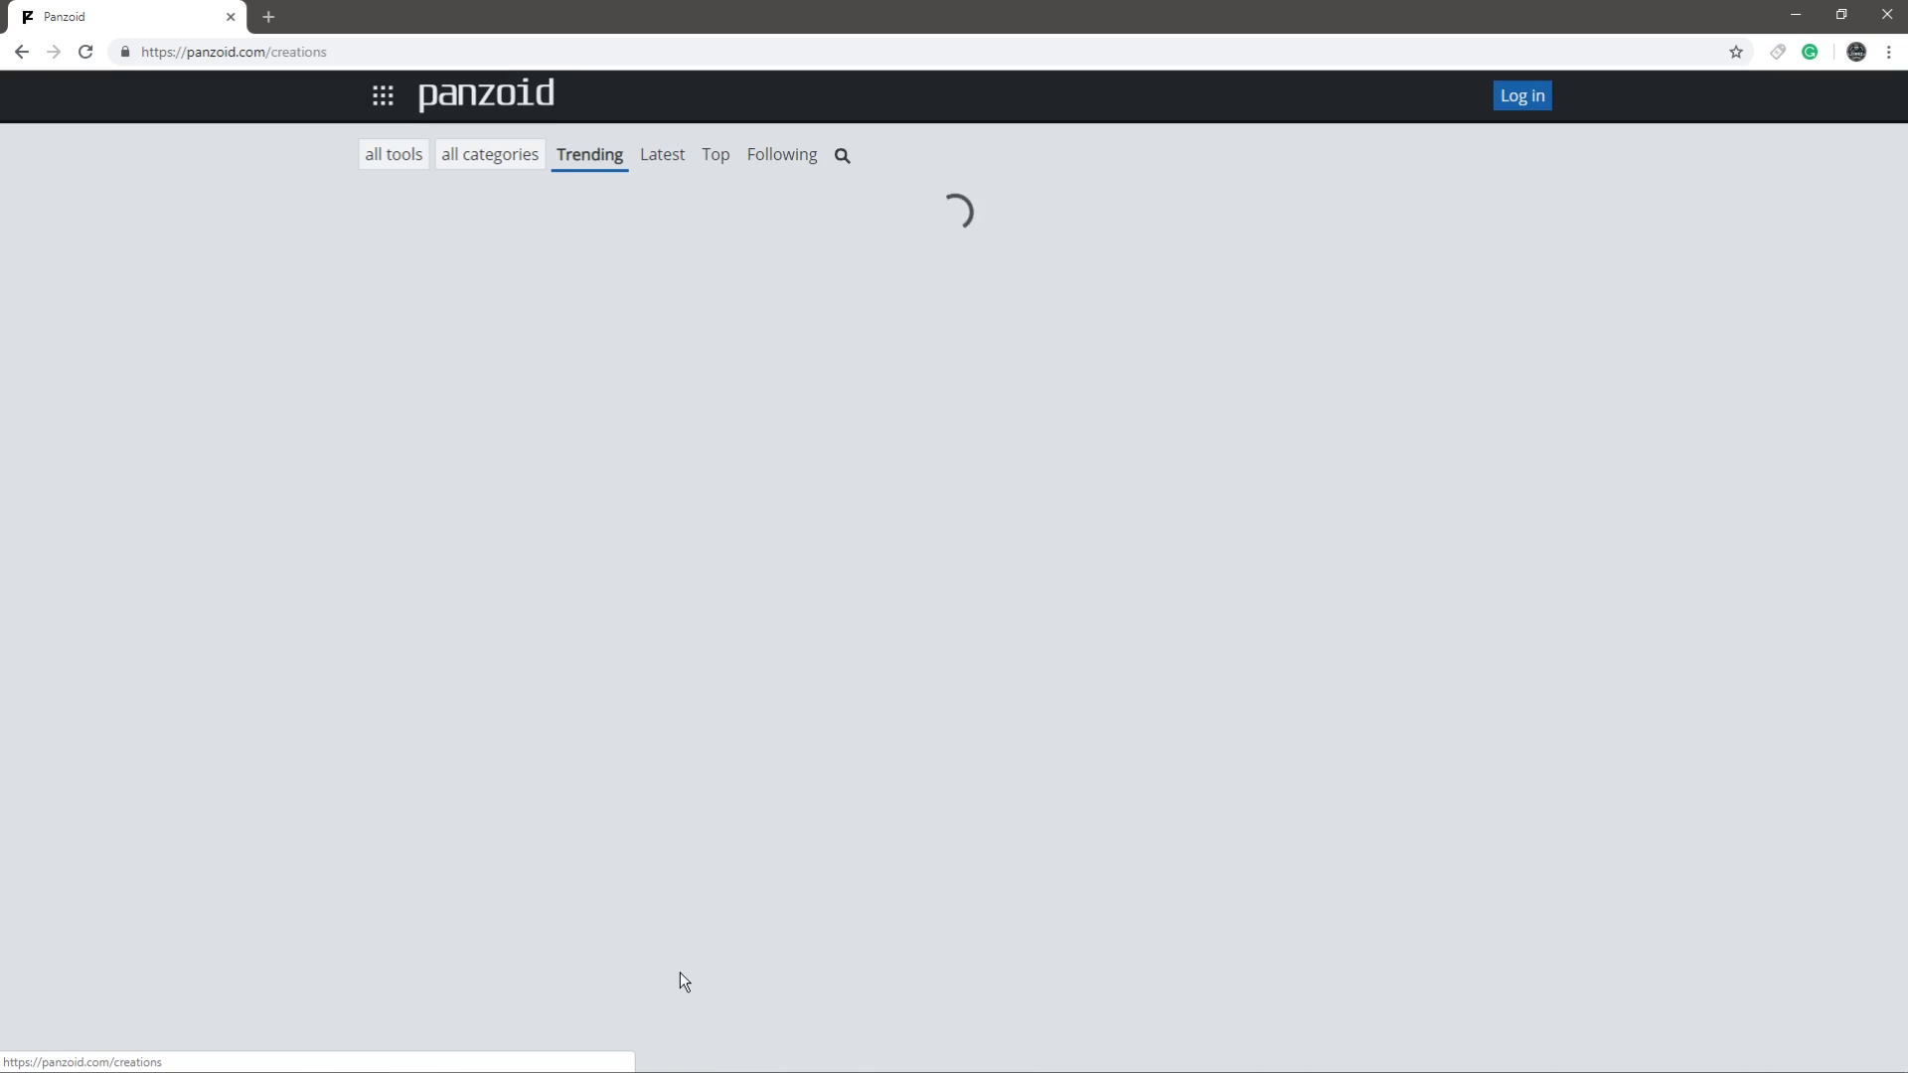
scroll(633, 576, "down", 4)
scroll(632, 577, "down", 2)
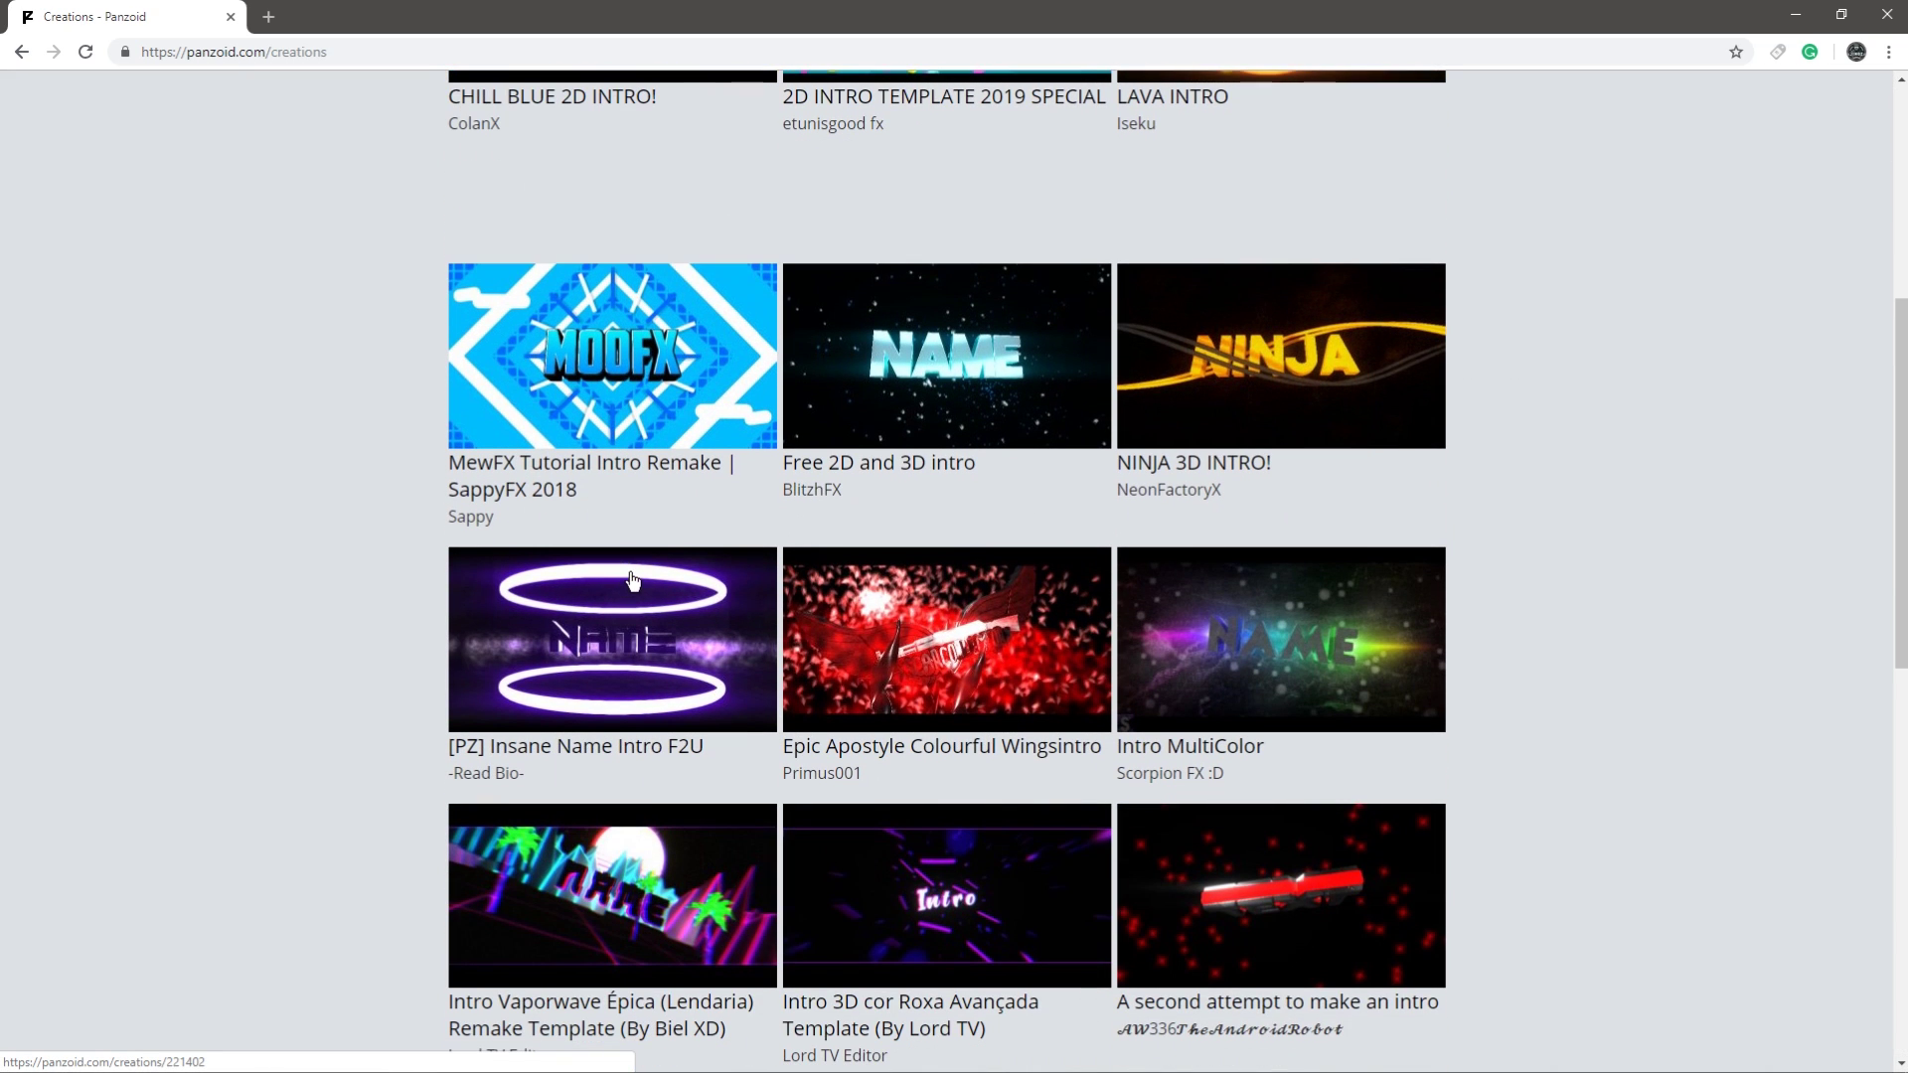
scroll(622, 604, "up", 3)
scroll(697, 666, "up", 3)
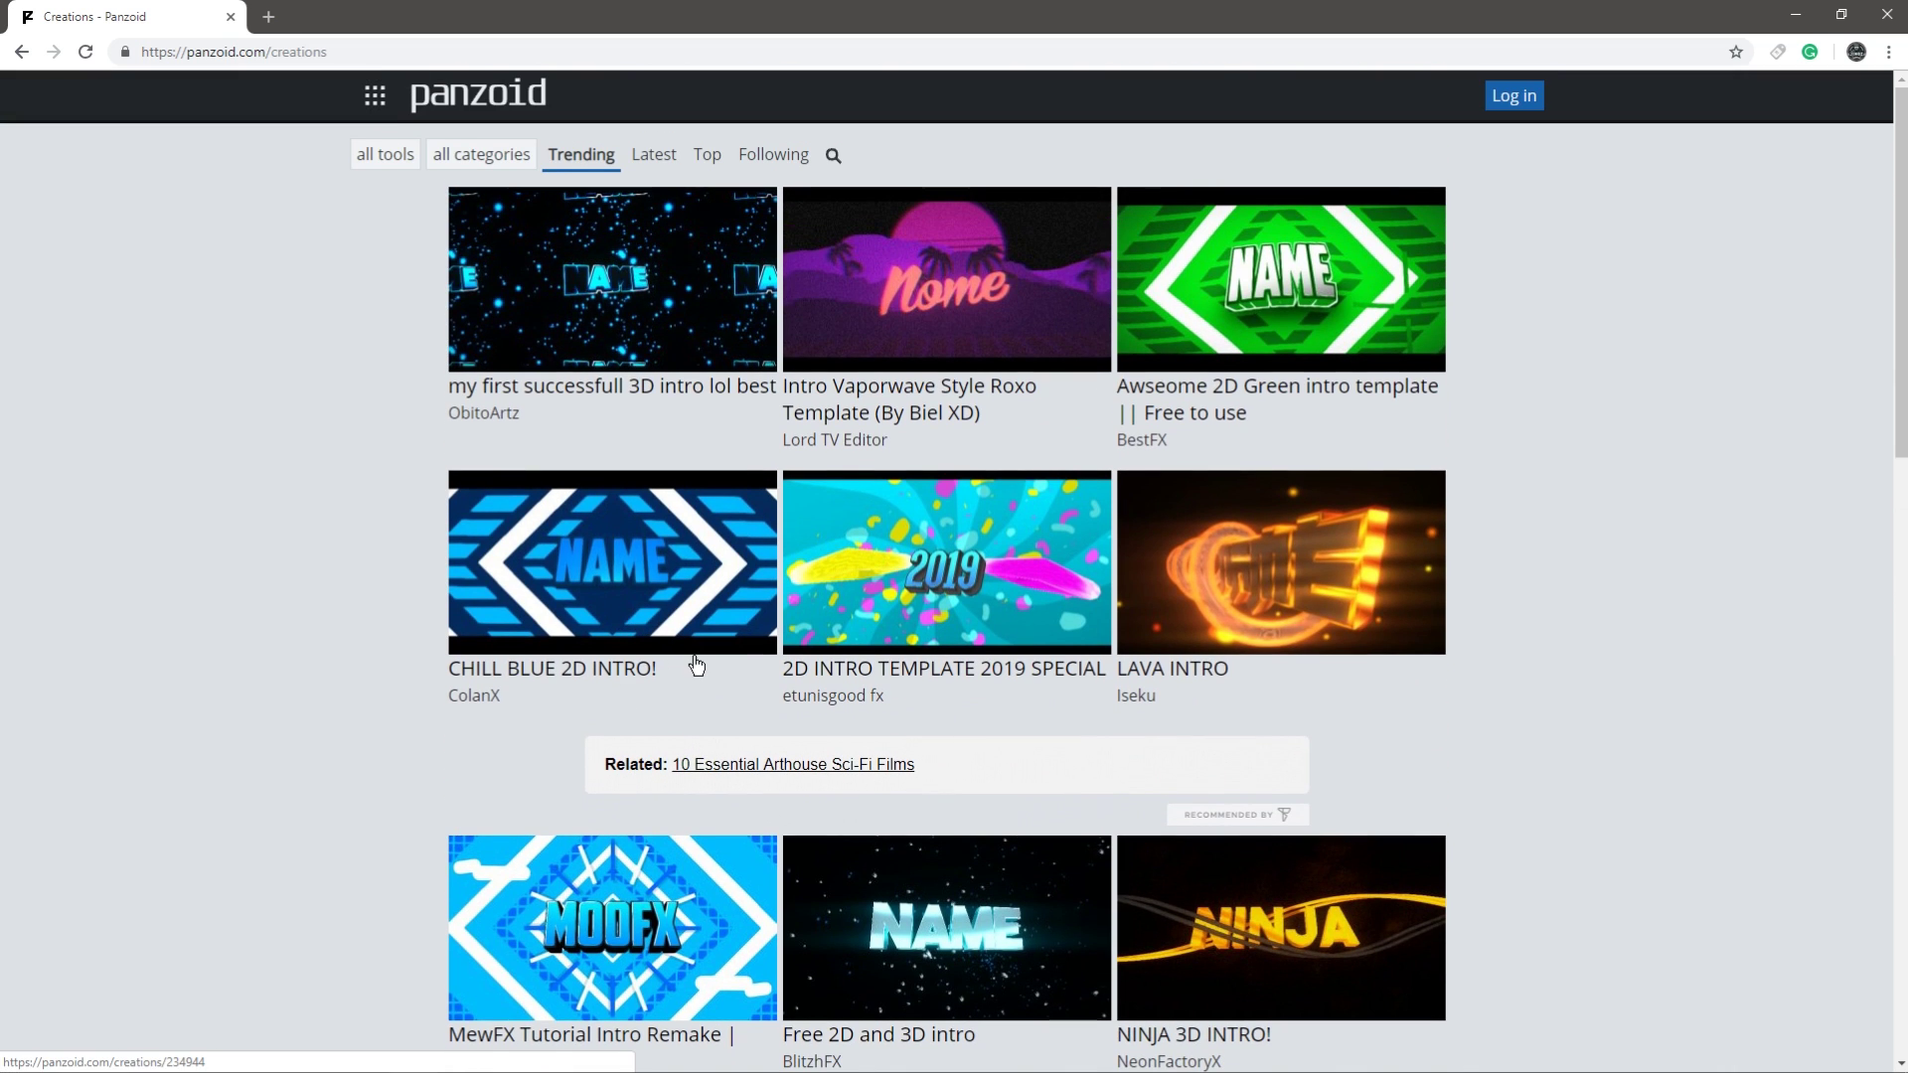
- Open the Awseome 2D Green intro template in Clipmaker
key("alt+Left")
key("alt+Right")
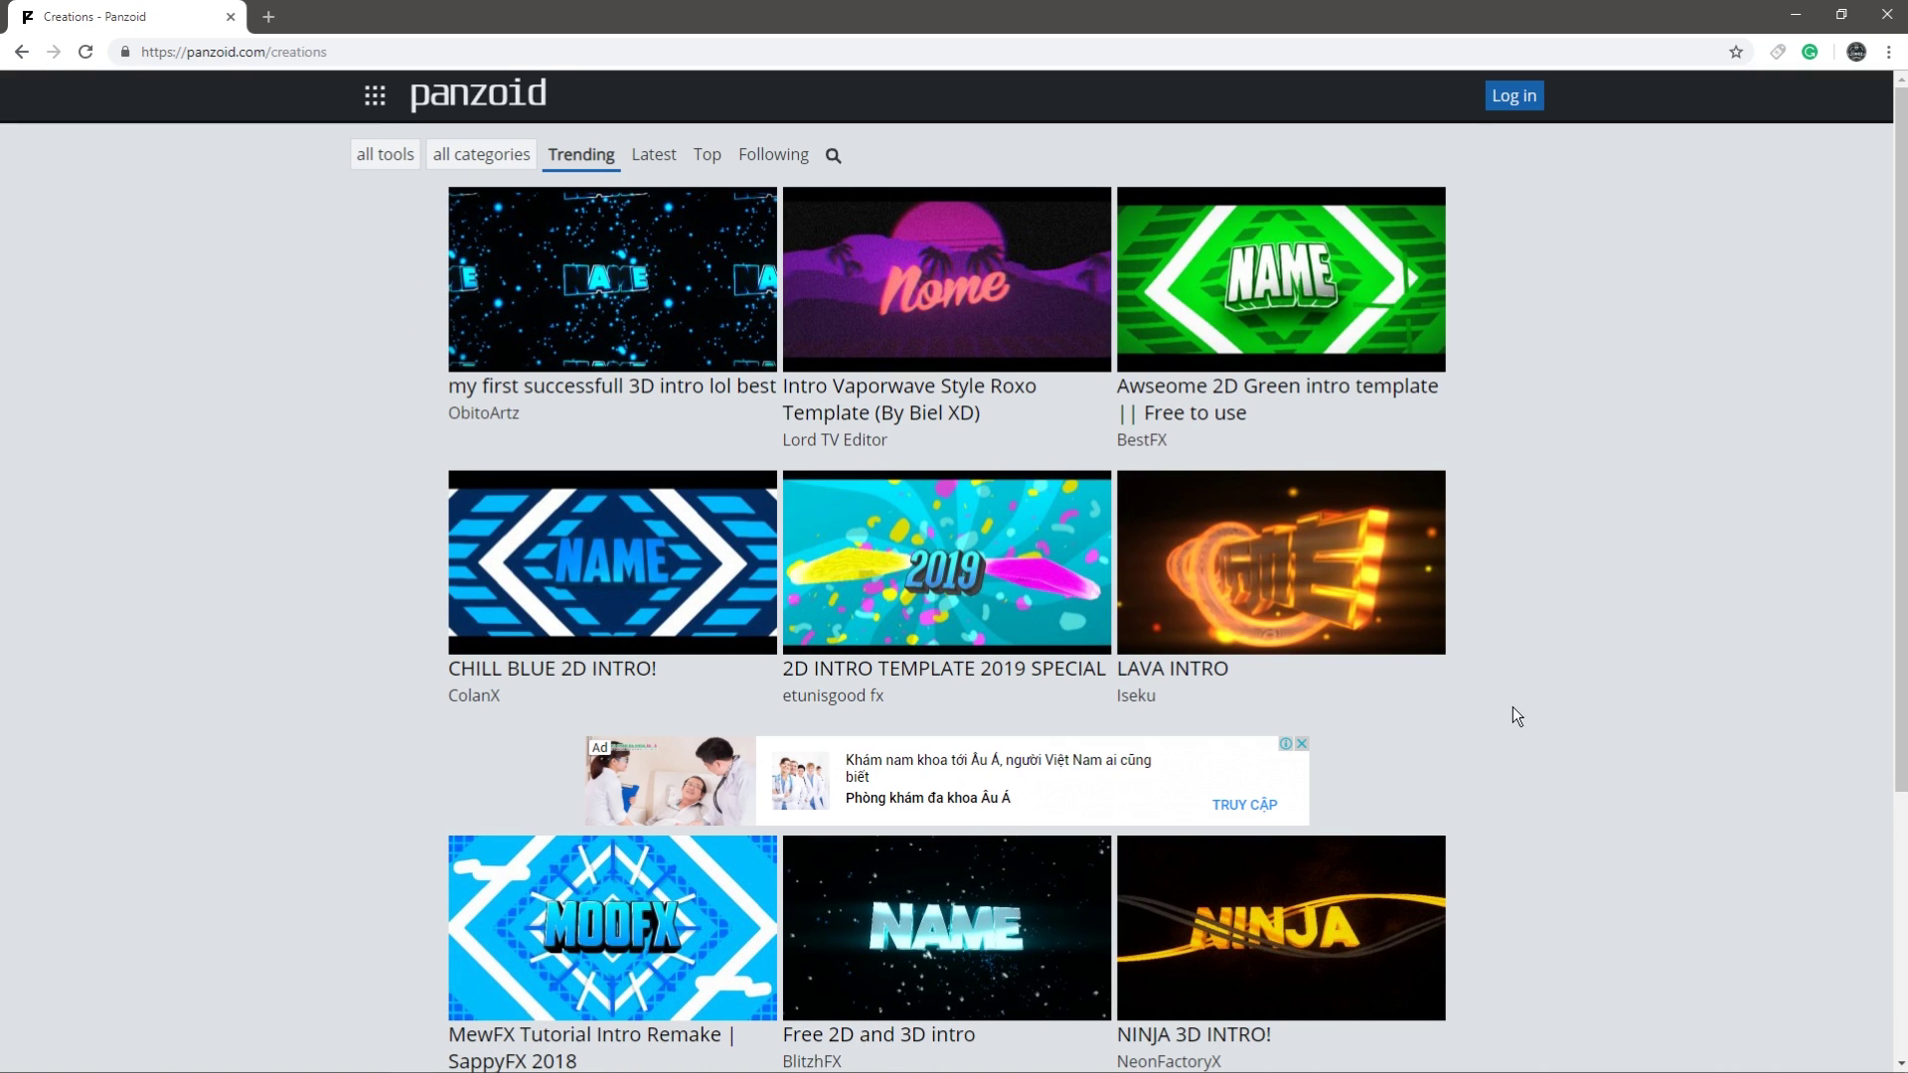
scroll(1524, 626, "down", 3)
scroll(1529, 624, "up", 3)
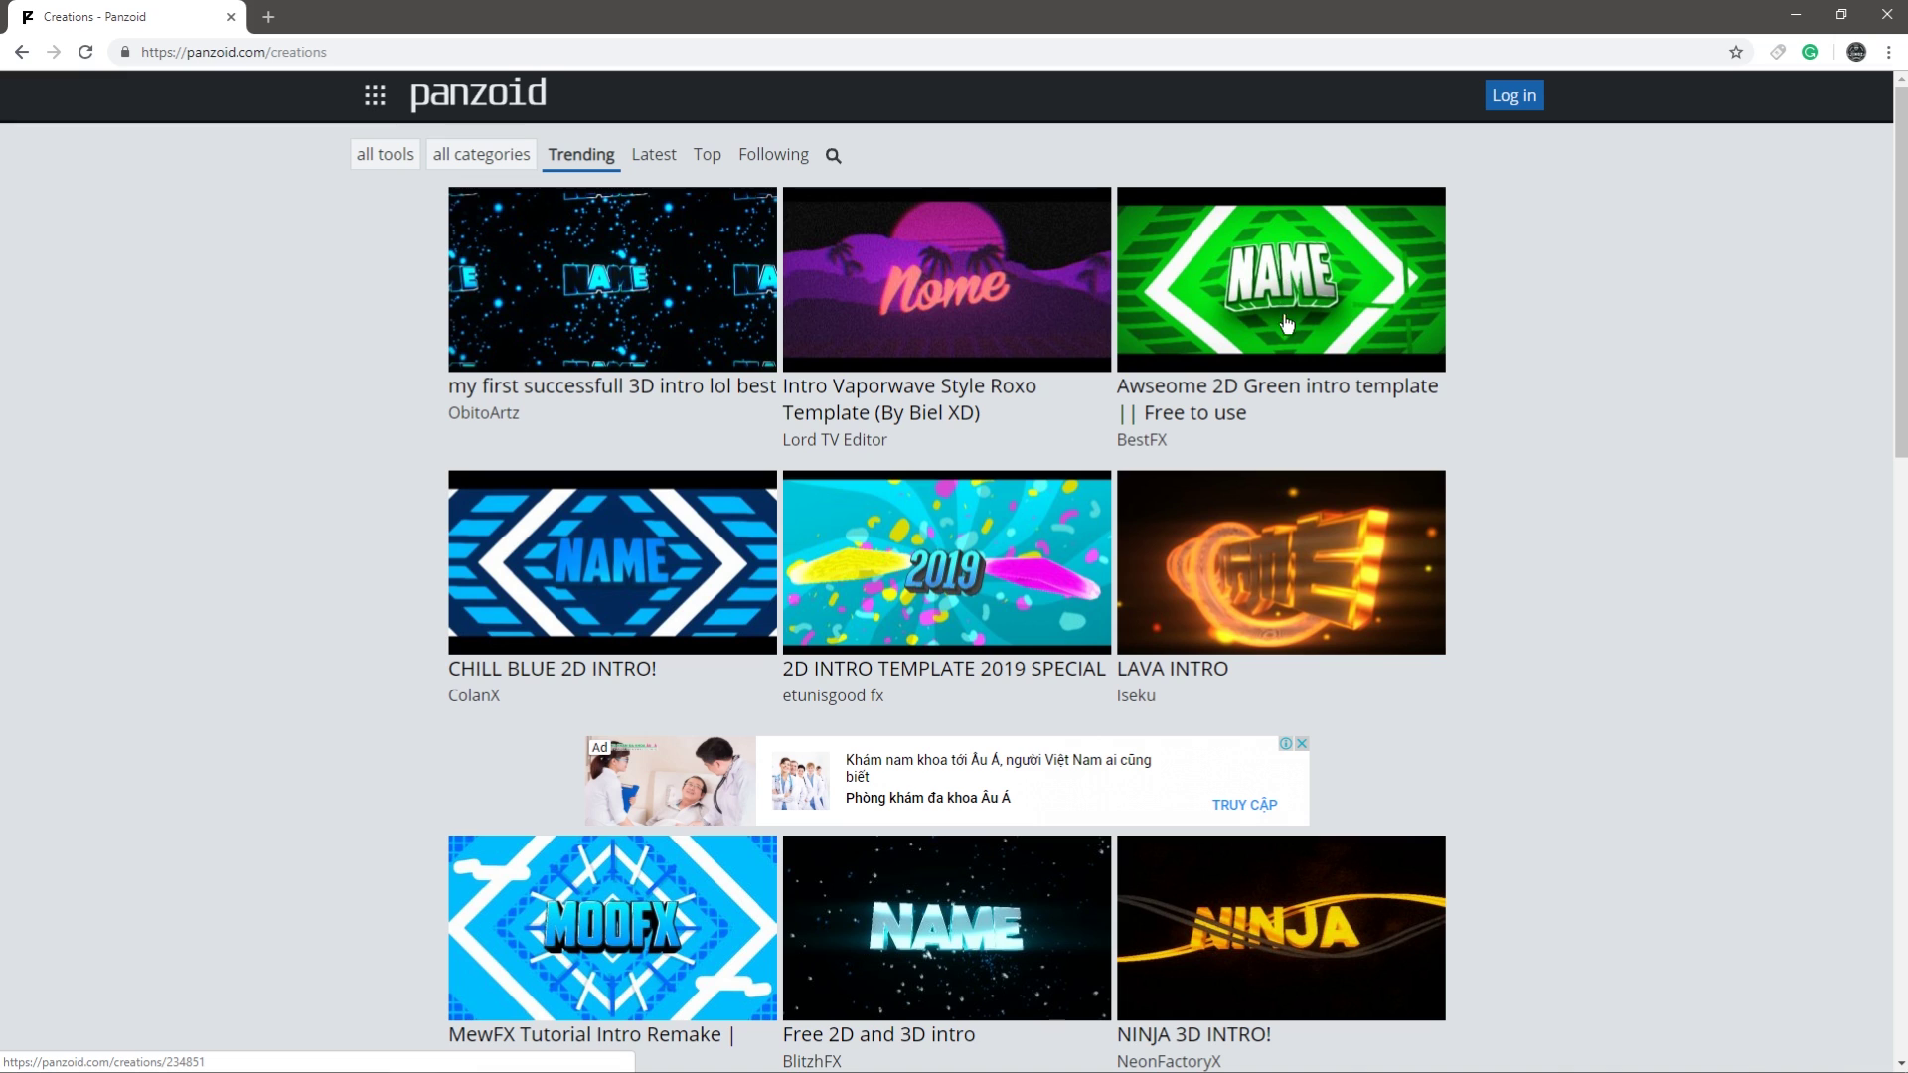
left_click(1308, 288)
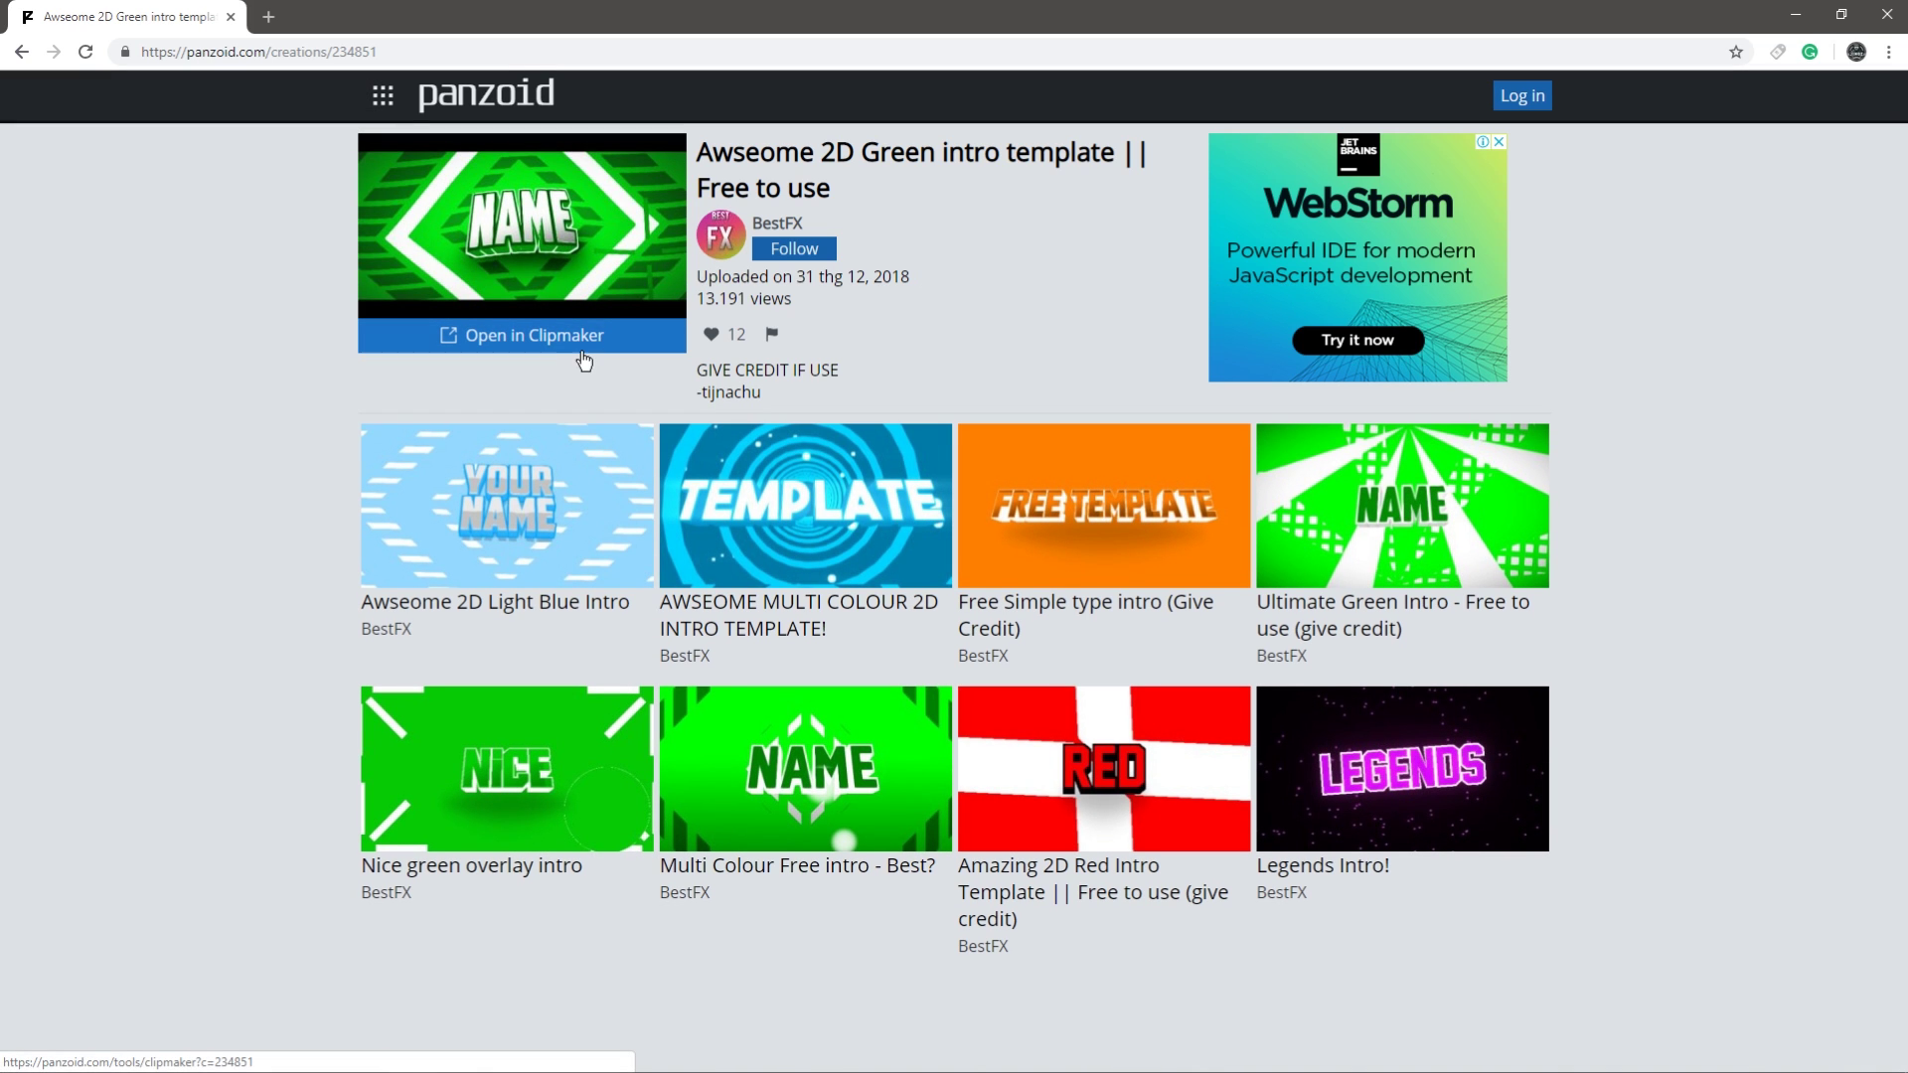
left_click(521, 345)
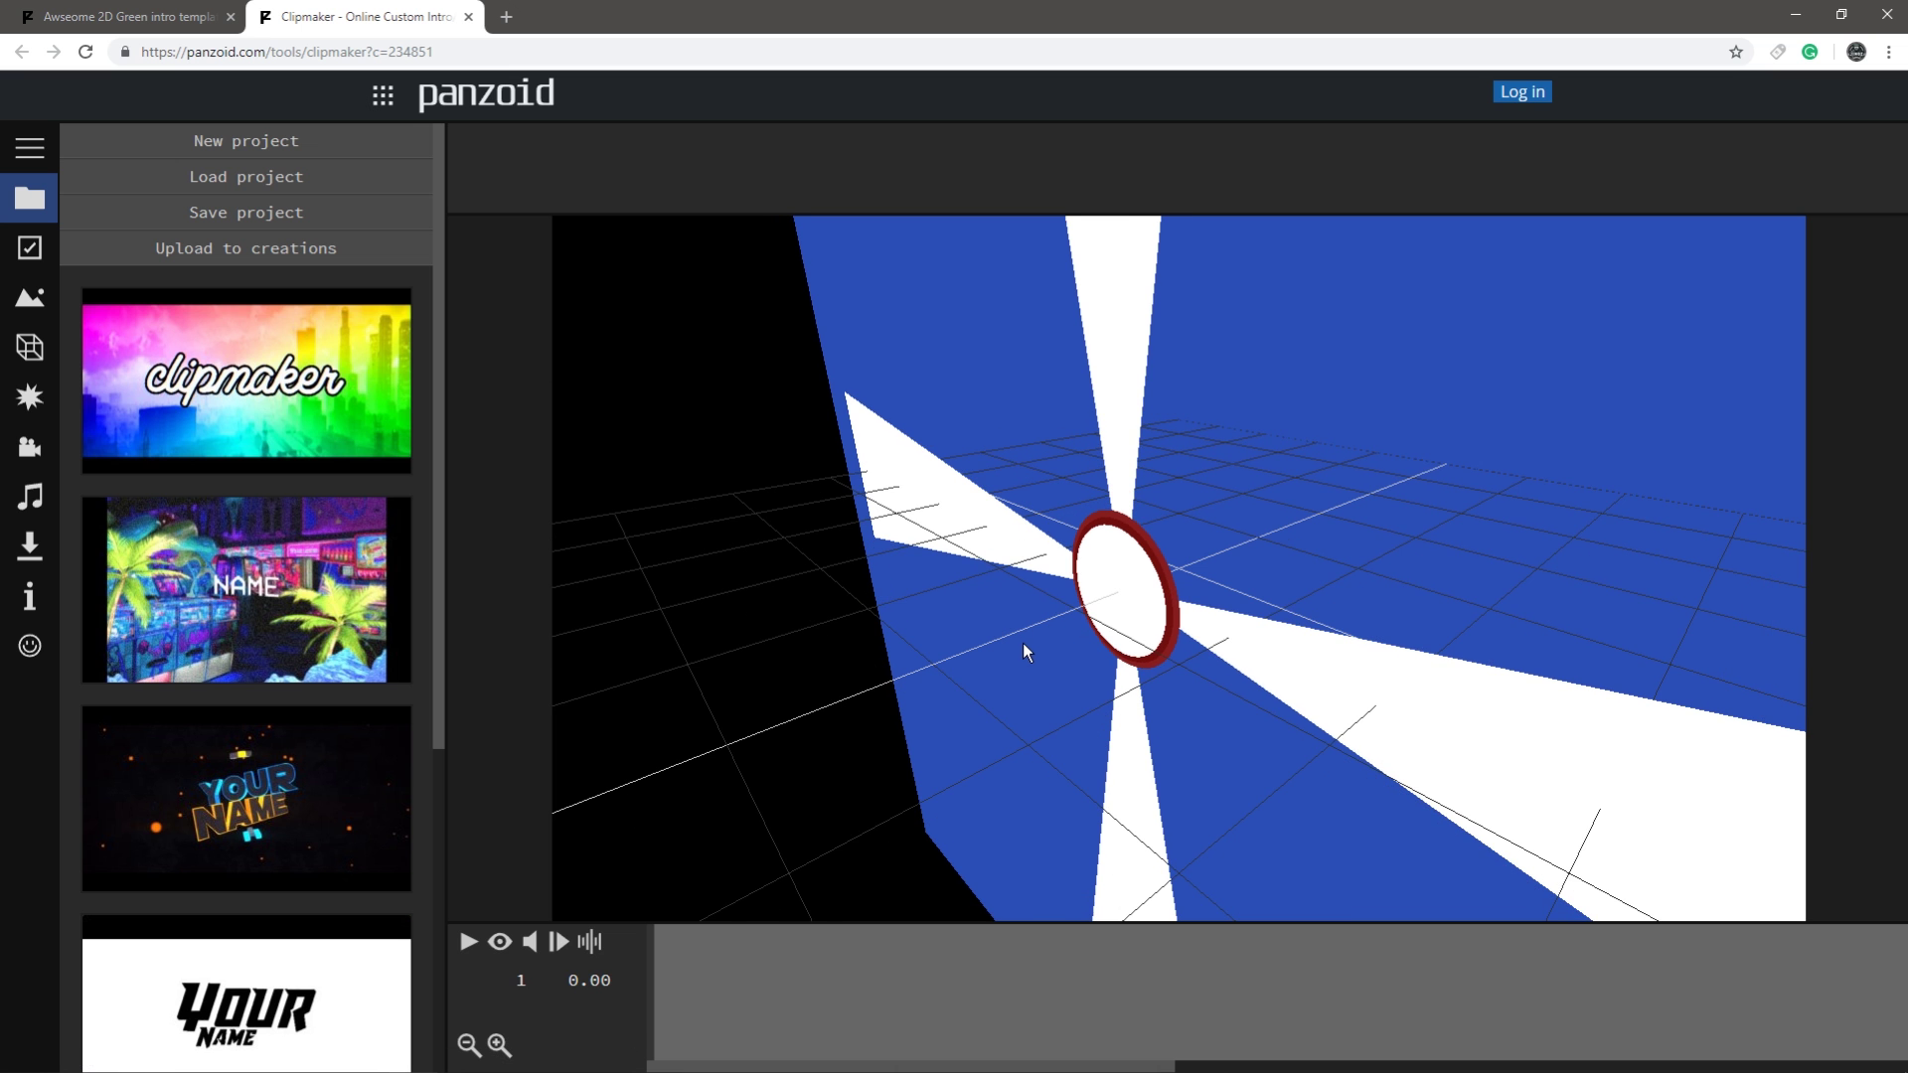
- Orbit the scene, switch on rendered preview, play the intro and pause at 0.47 s
left_click_drag(1023, 643, 930, 647)
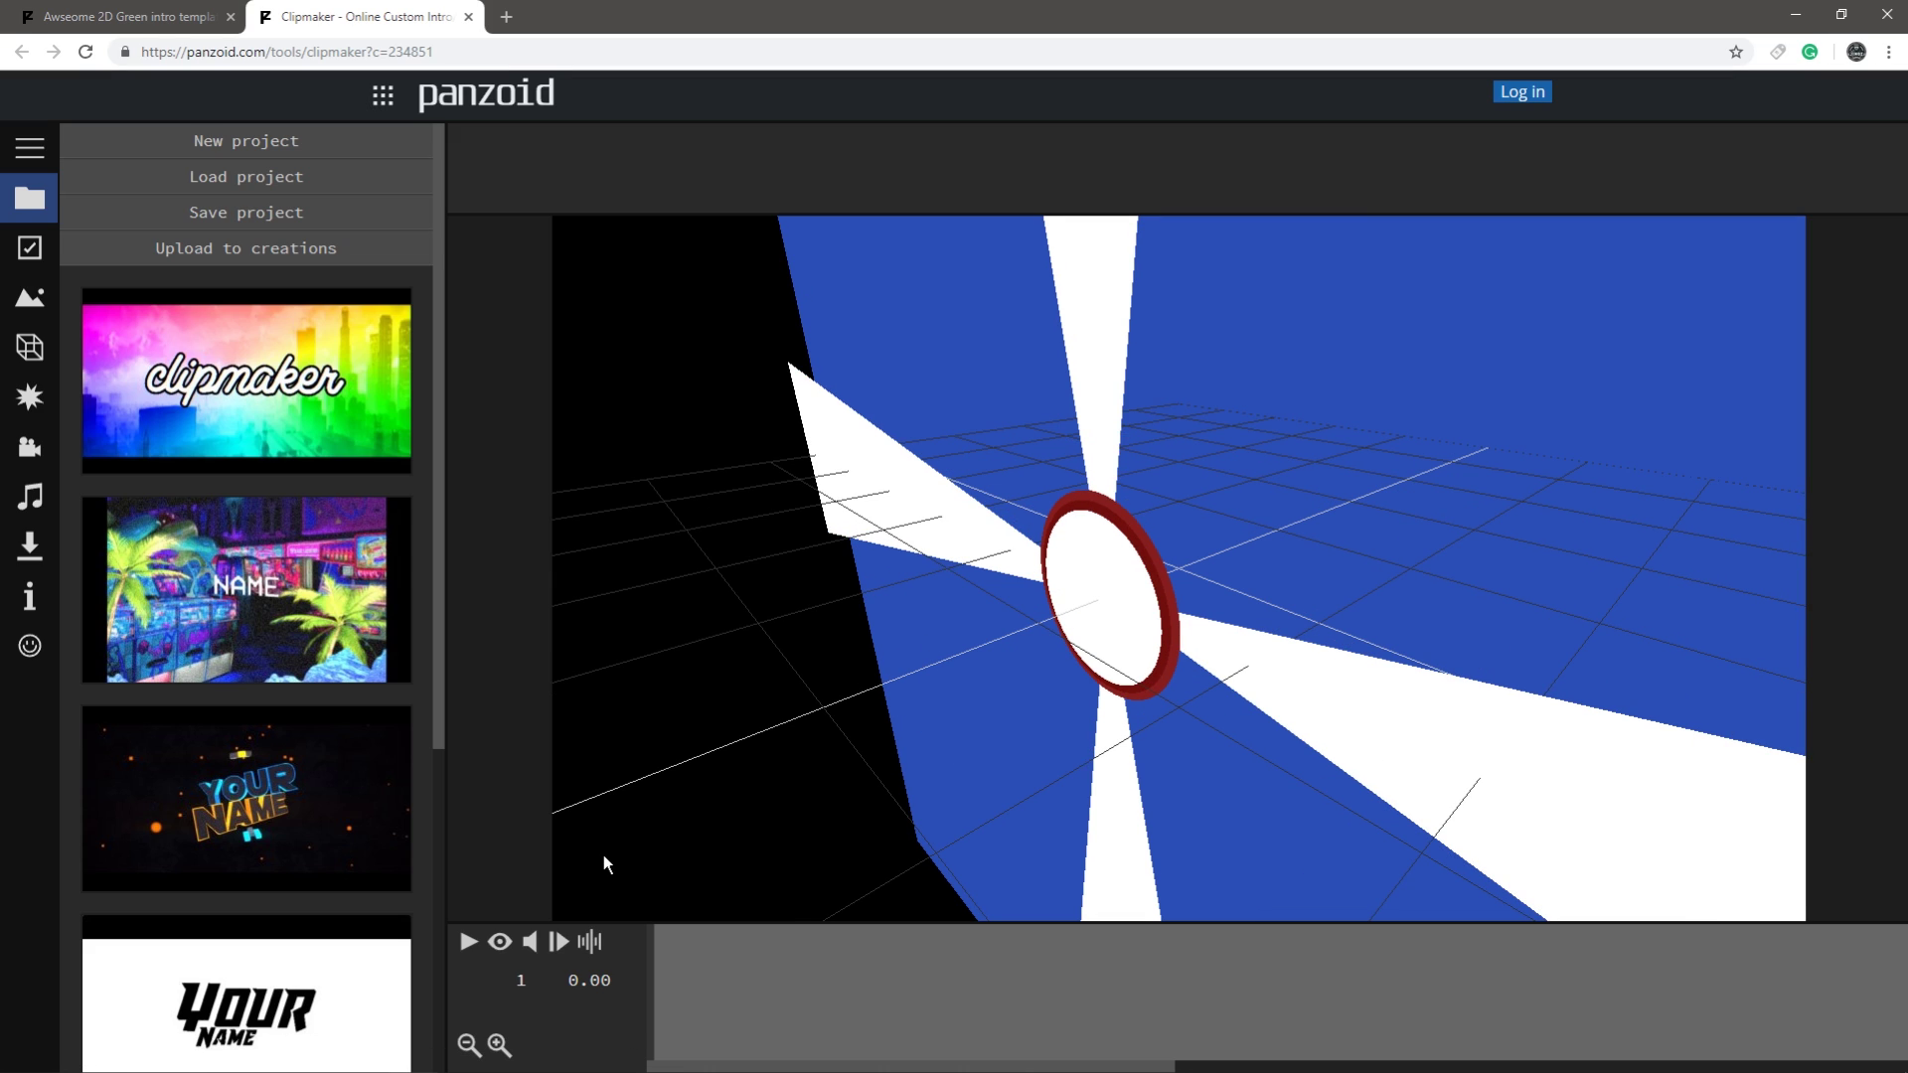
left_click(500, 944)
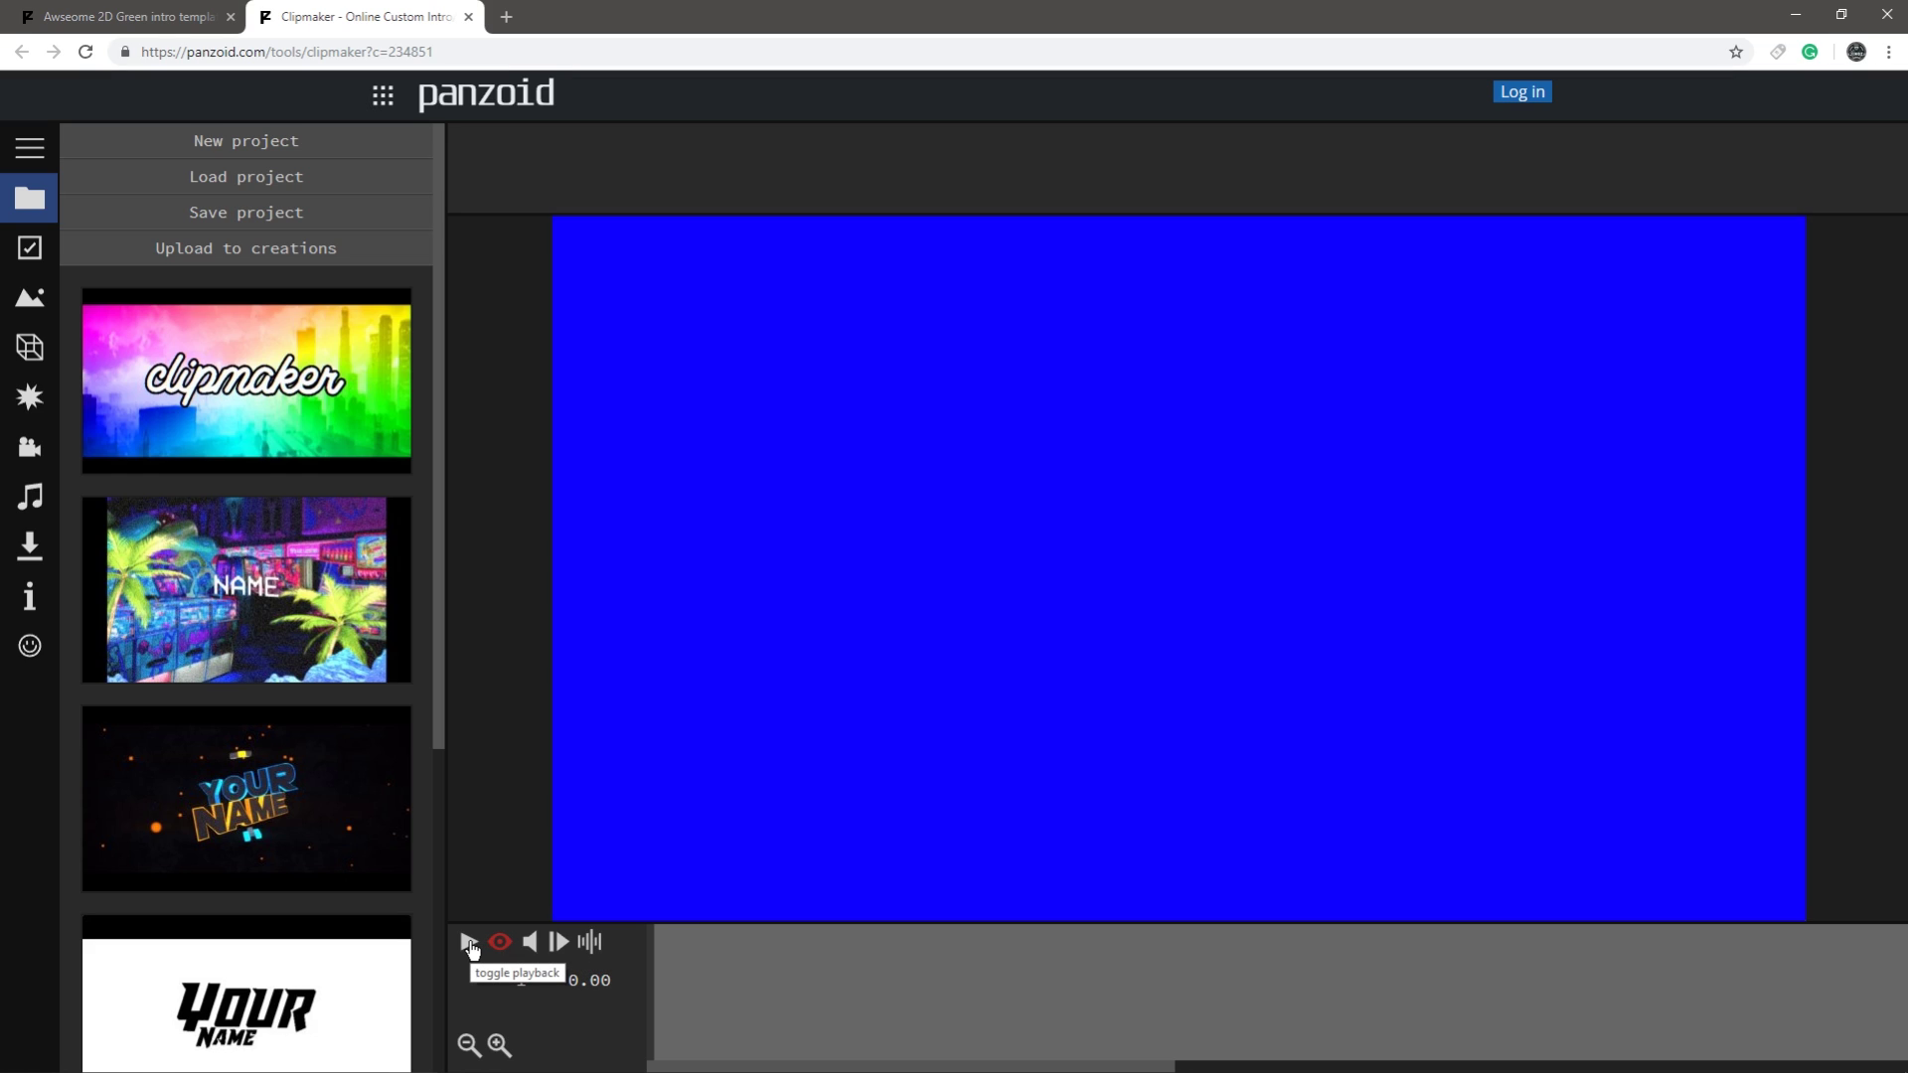
left_click(469, 942)
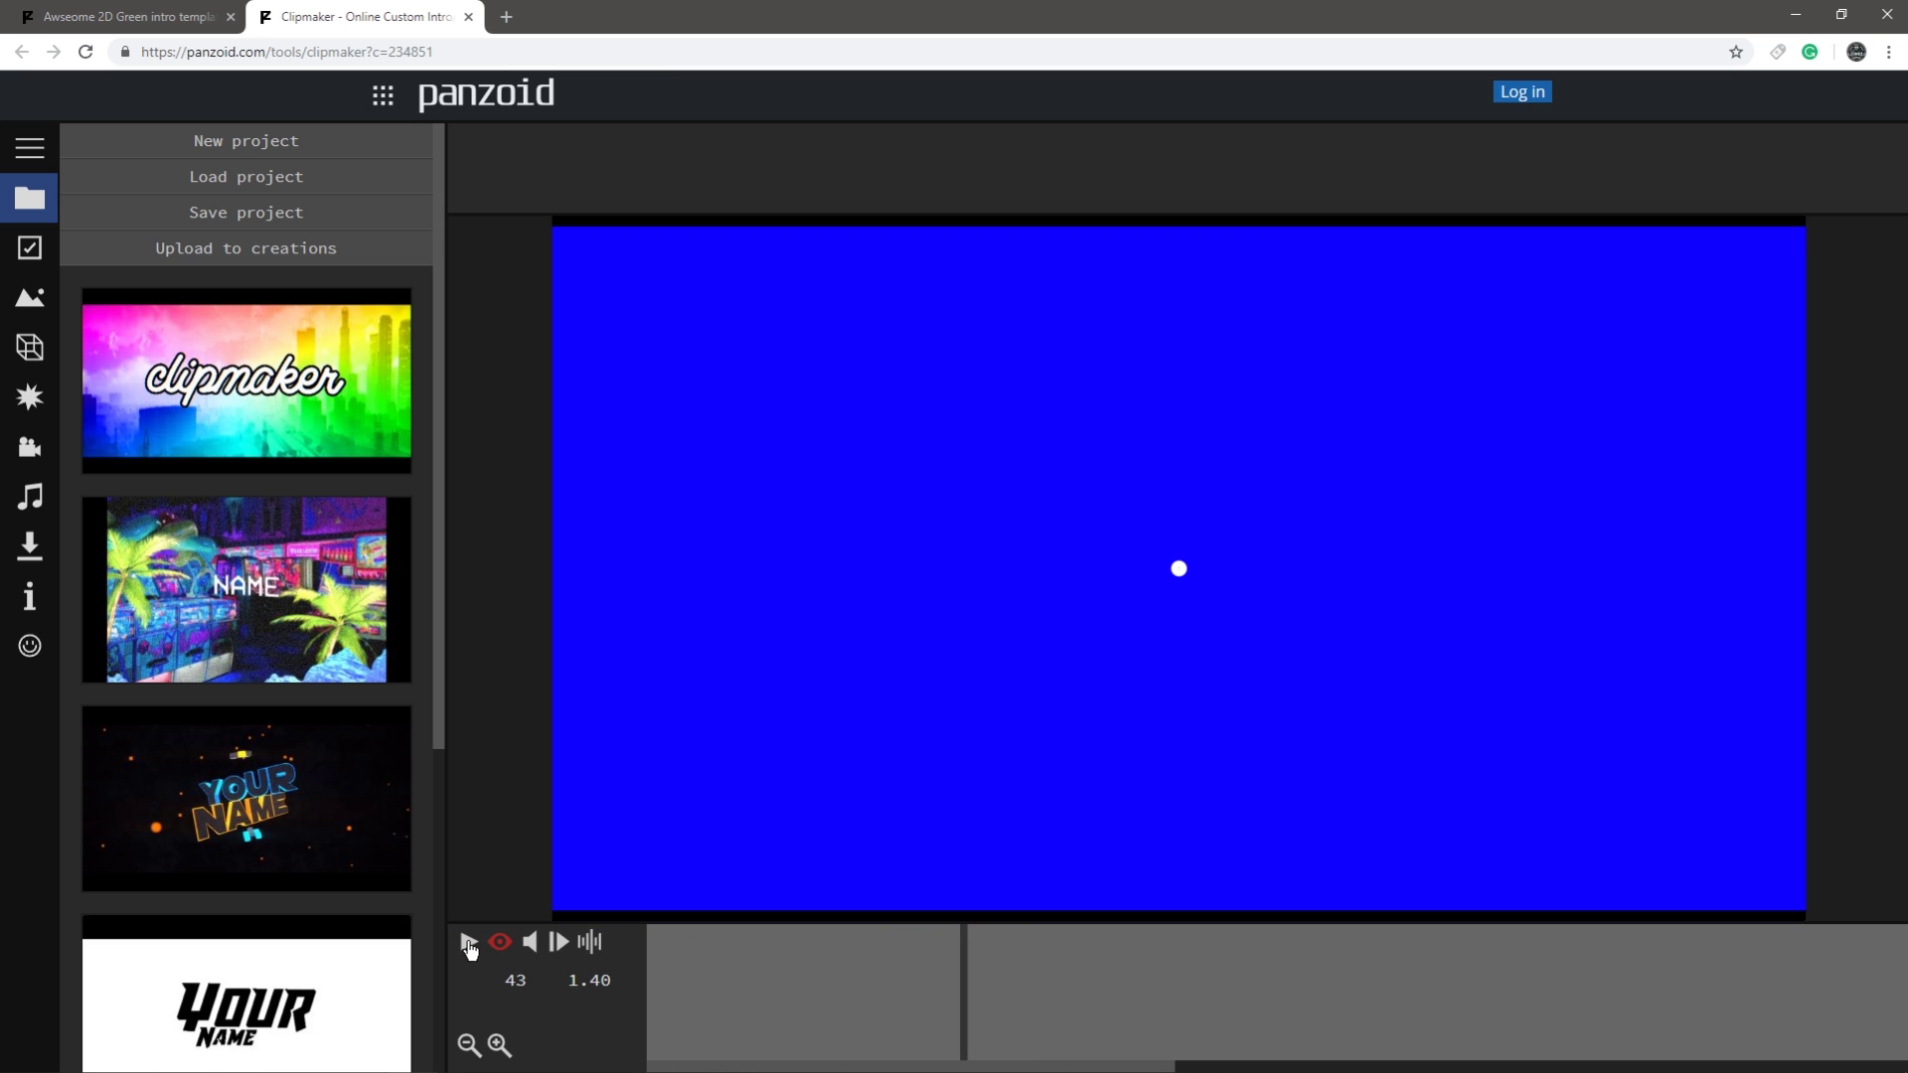
left_click(469, 942)
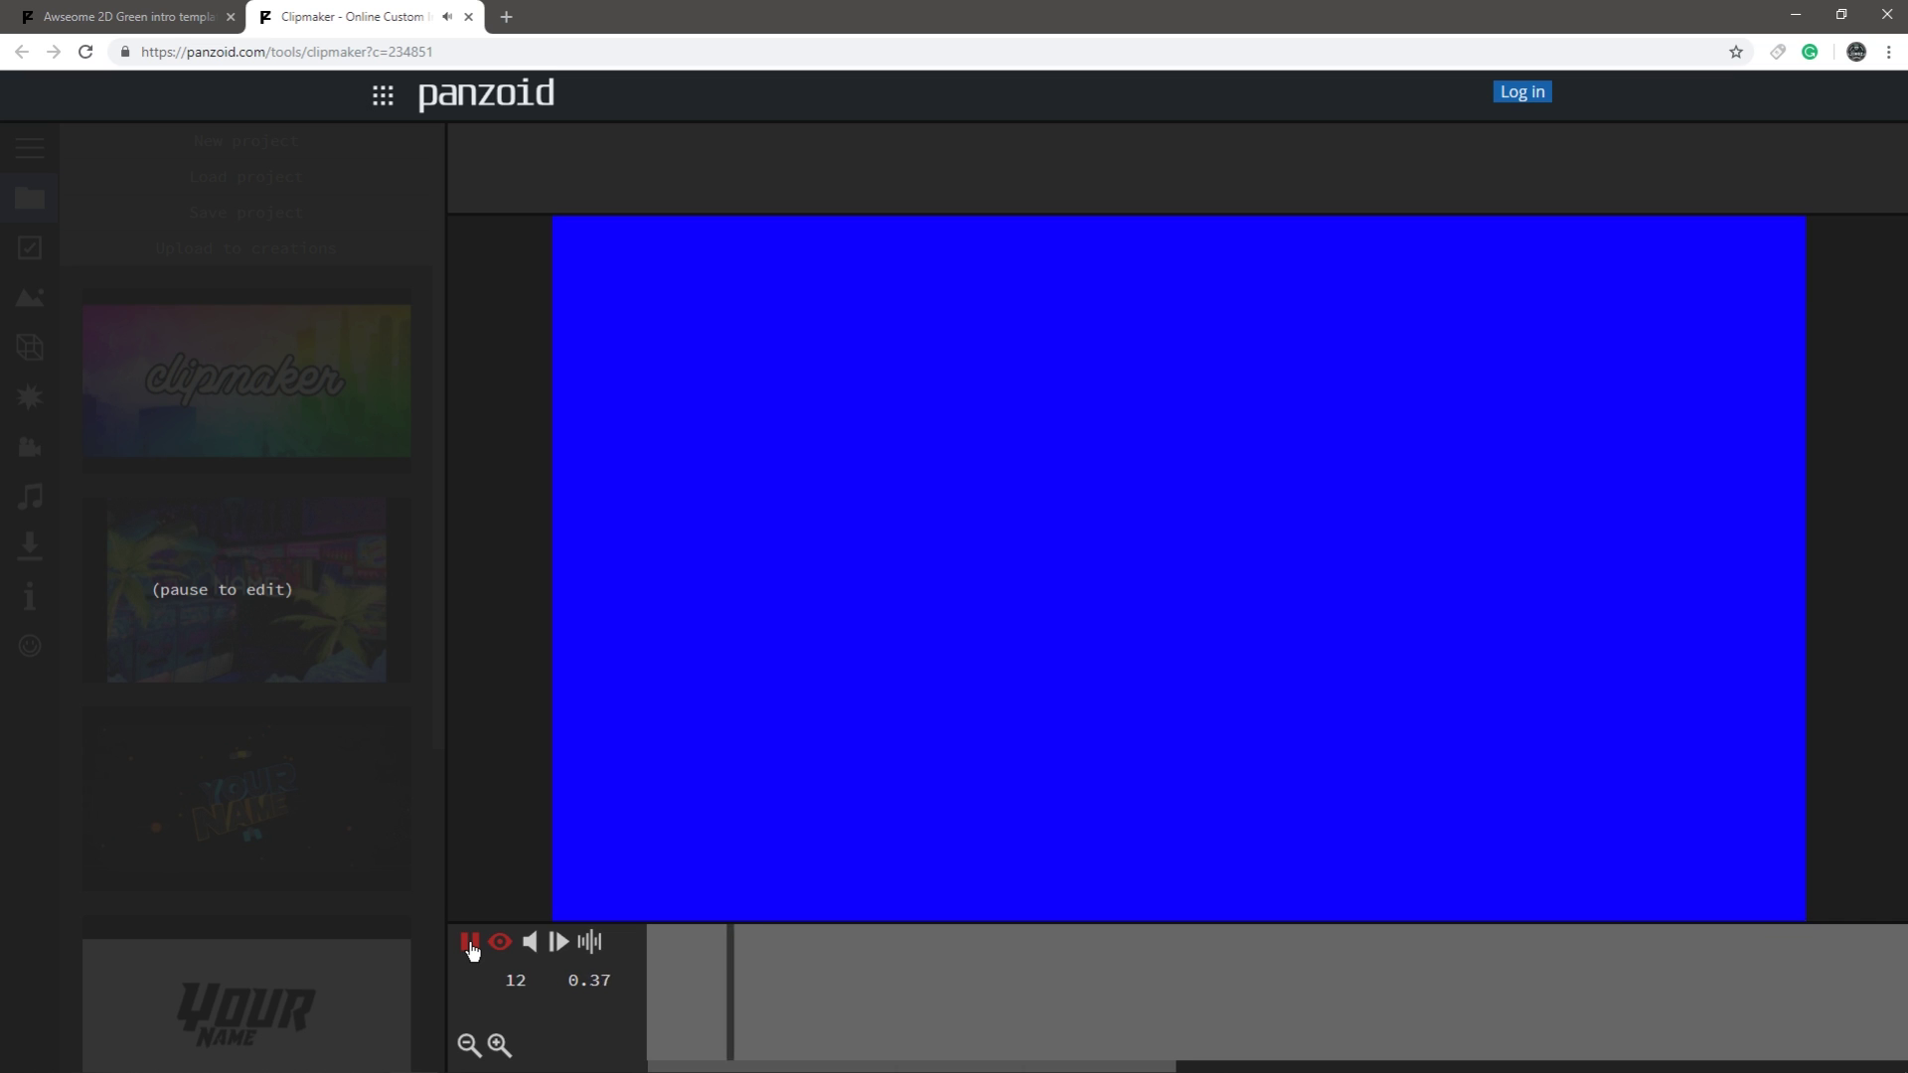
left_click(470, 944)
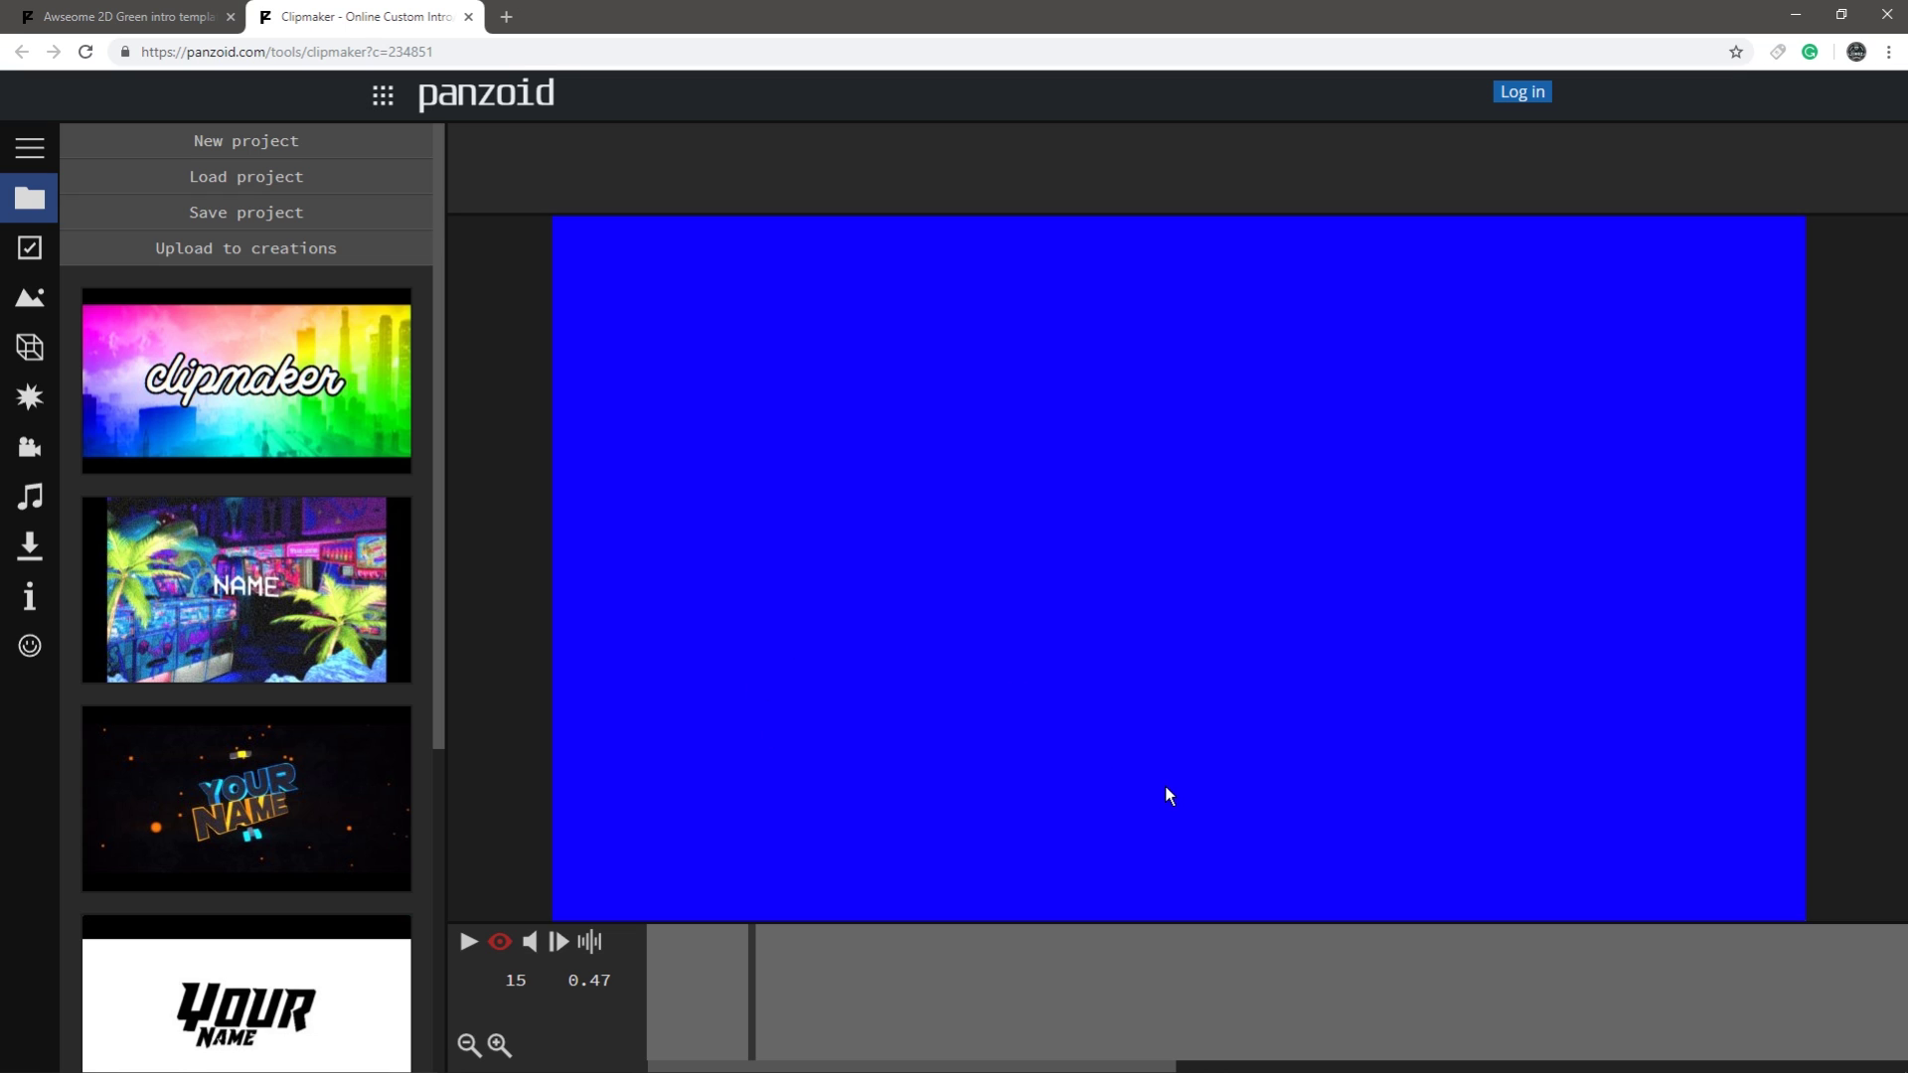
- Change the video frame rate from 30 to 60
left_click(31, 251)
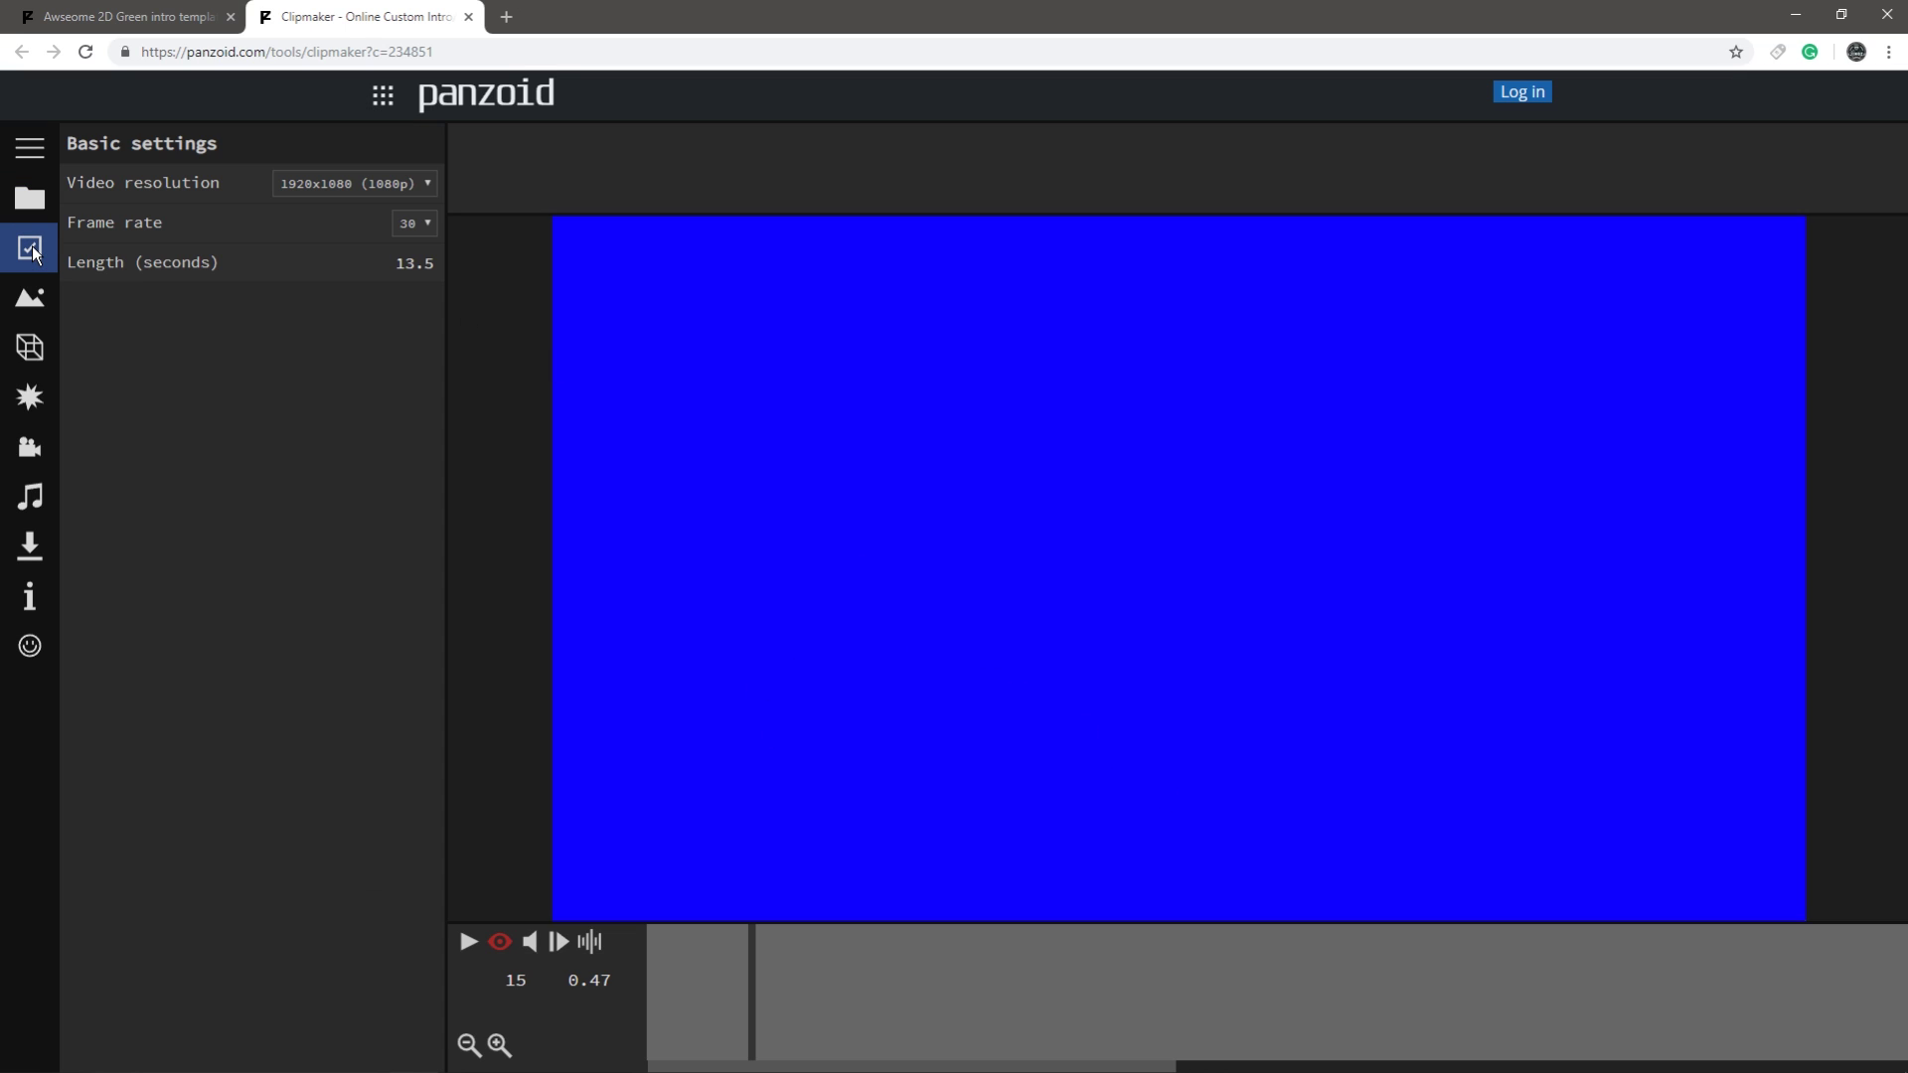
left_click(415, 224)
left_click(412, 262)
- Show the 3D objects list and scroll through the template's groups
left_click(39, 295)
left_click(32, 348)
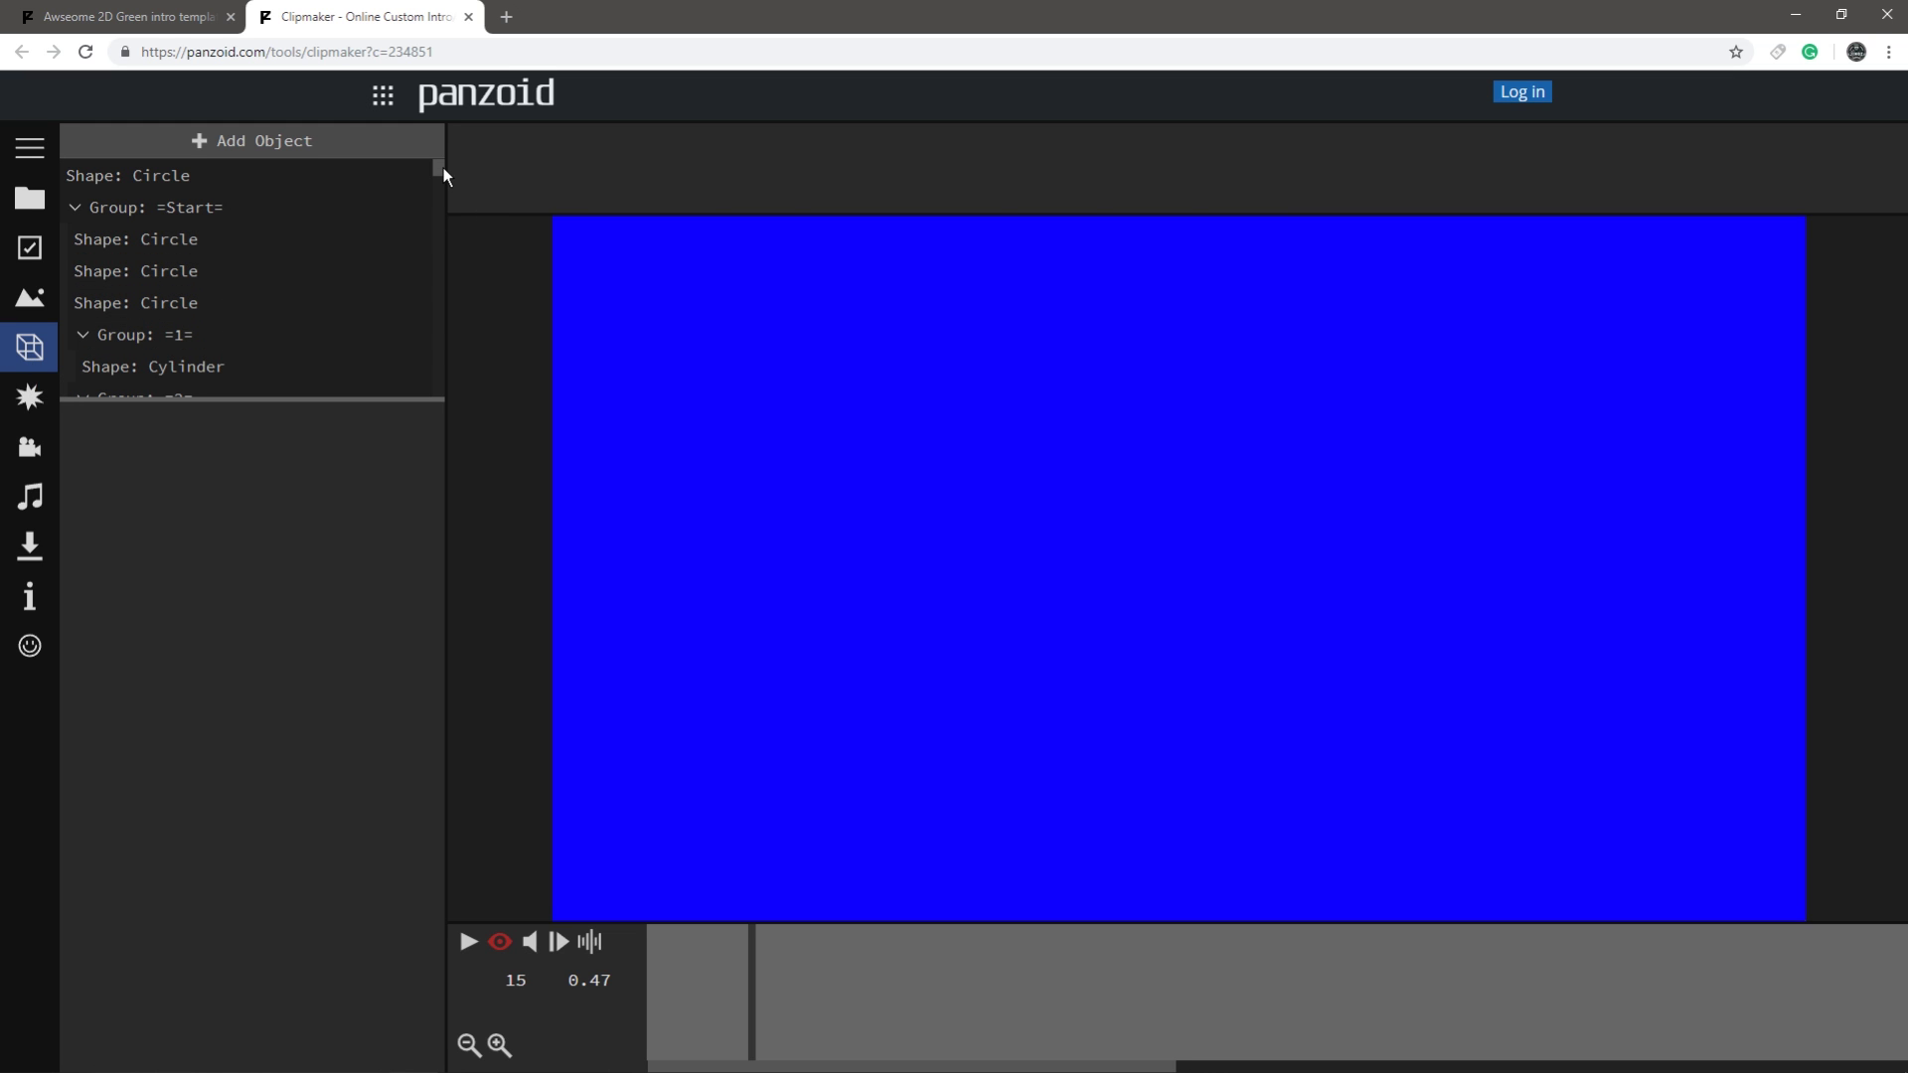
scroll(444, 176, "down", 2)
scroll(445, 175, "down", 3)
scroll(446, 175, "up", 2)
scroll(445, 174, "down", 1)
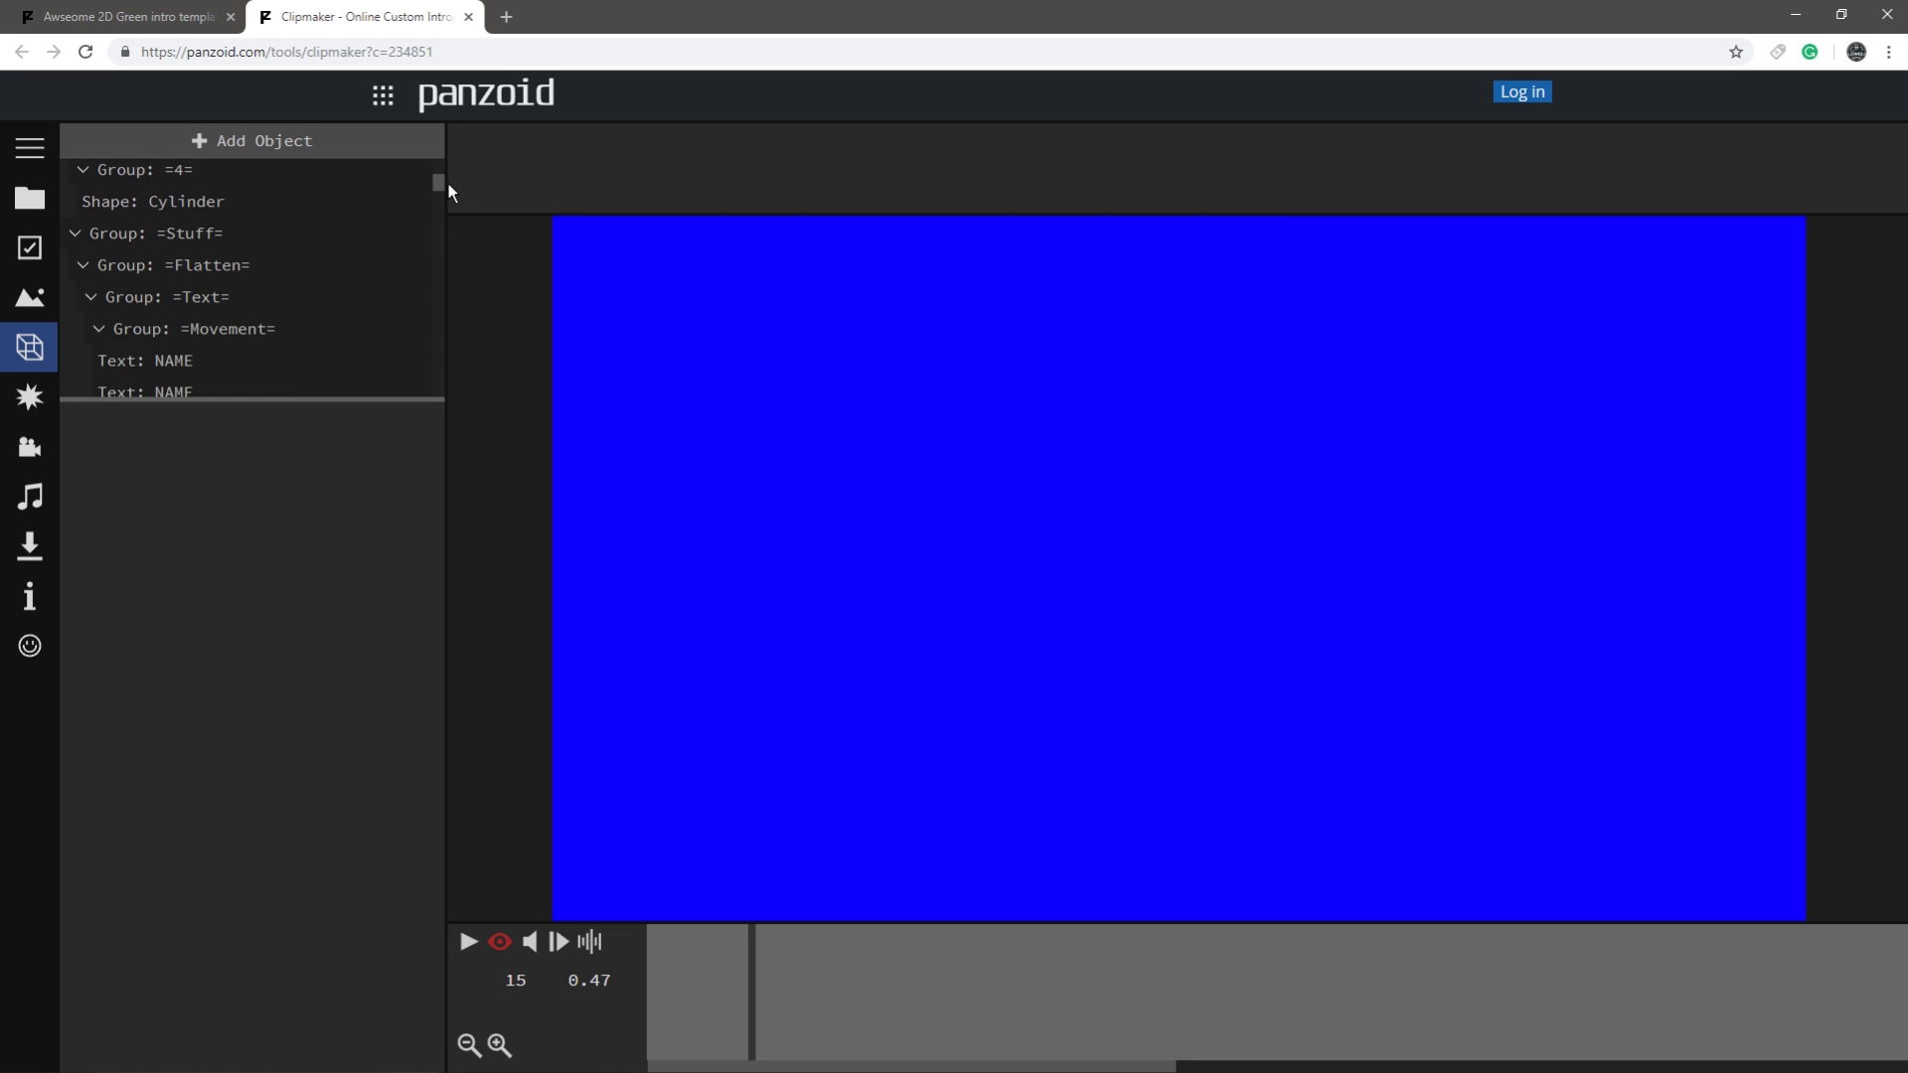
scroll(449, 187, "down", 2)
scroll(452, 183, "up", 2)
scroll(454, 179, "up", 3)
scroll(457, 175, "up", 1)
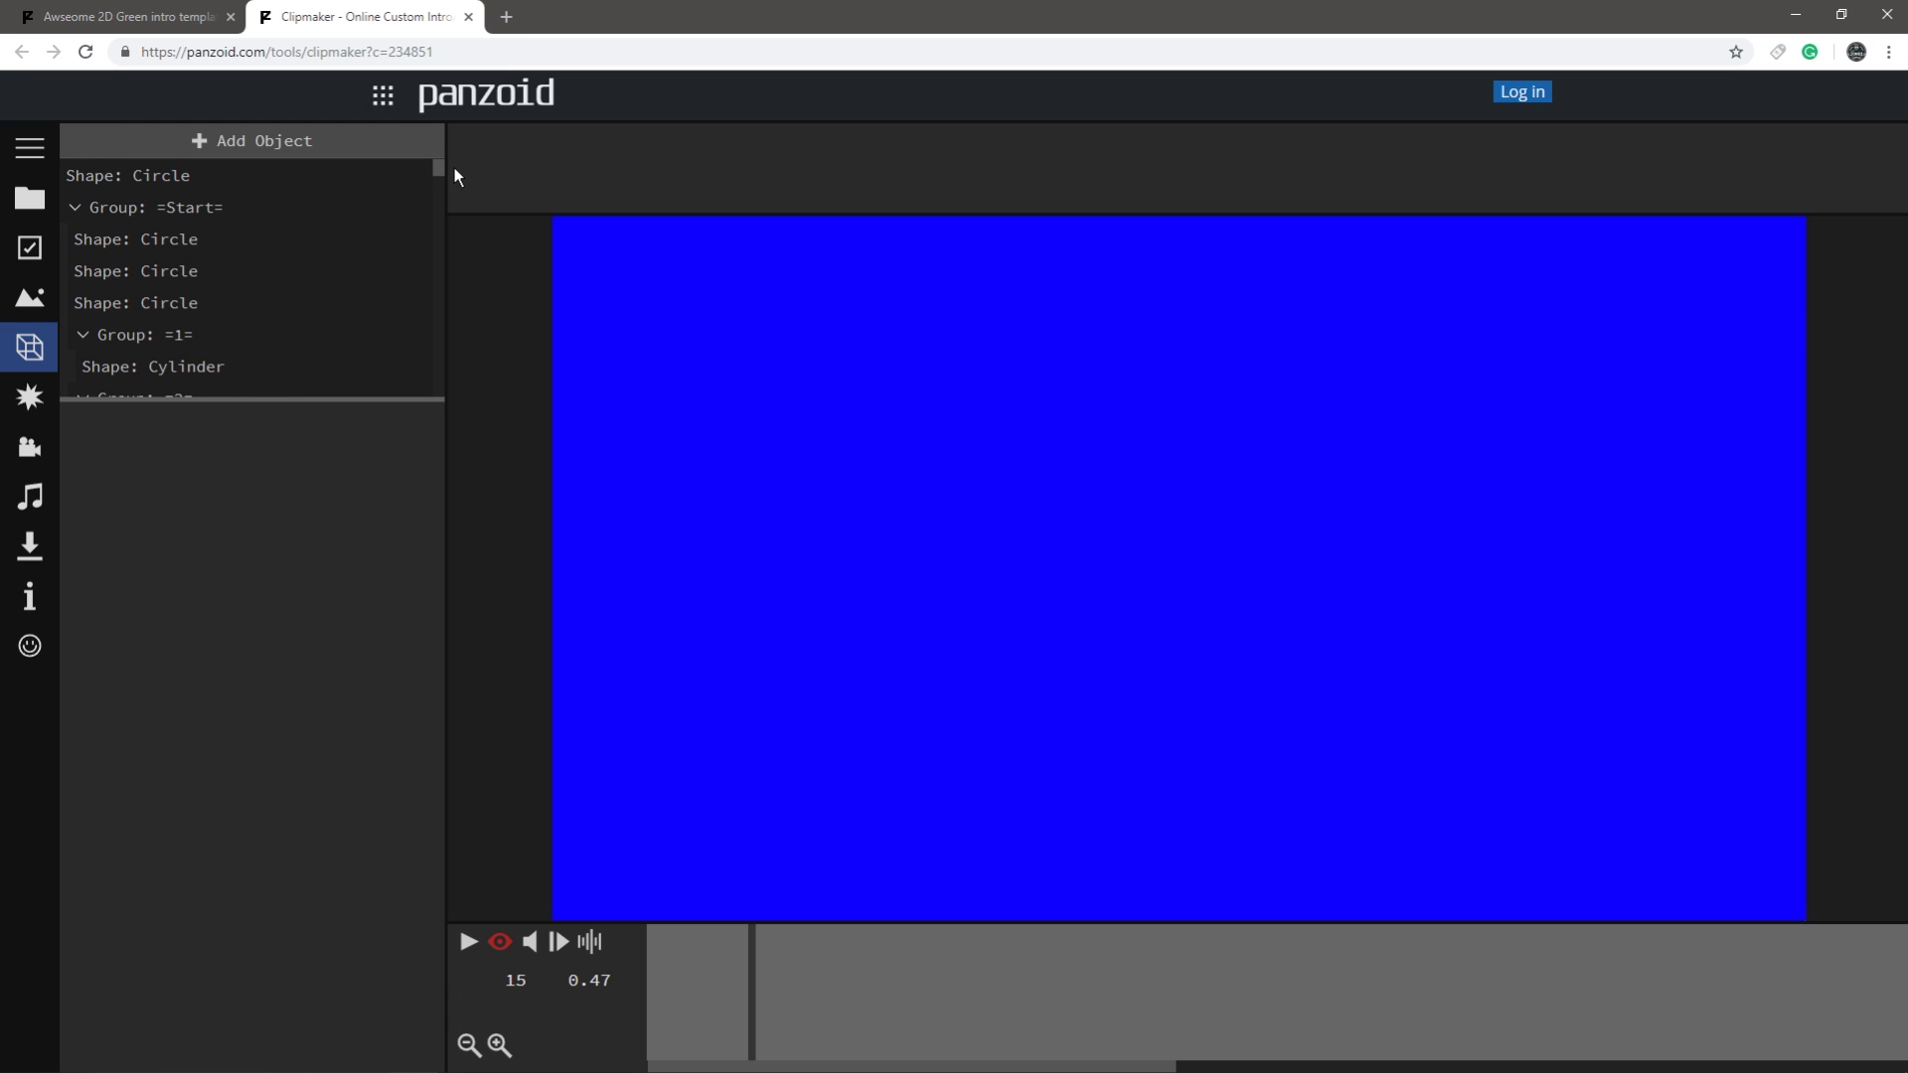
scroll(457, 176, "down", 1)
scroll(458, 179, "down", 1)
scroll(461, 185, "down", 1)
scroll(462, 191, "down", 1)
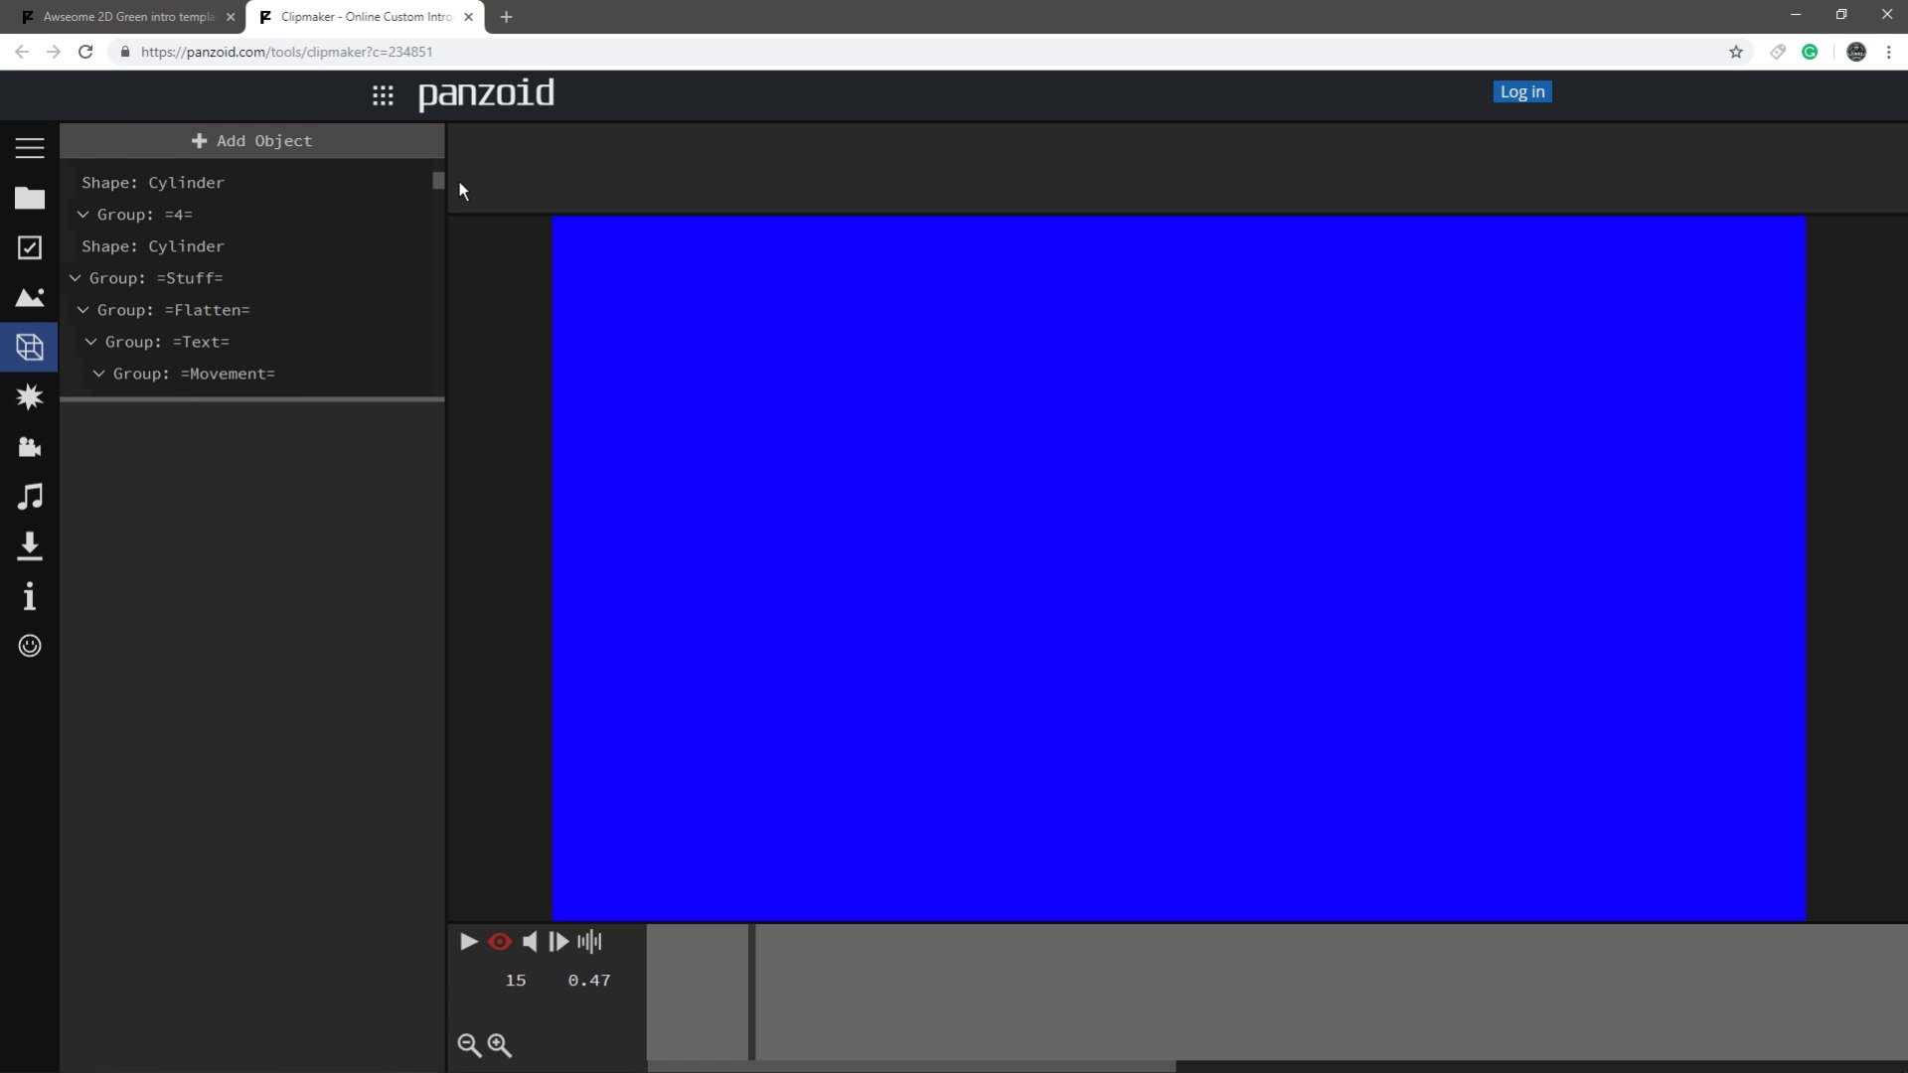
scroll(462, 190, "down", 2)
- Select the first NAME text layer and move the playhead to where the title appears
left_click(212, 298)
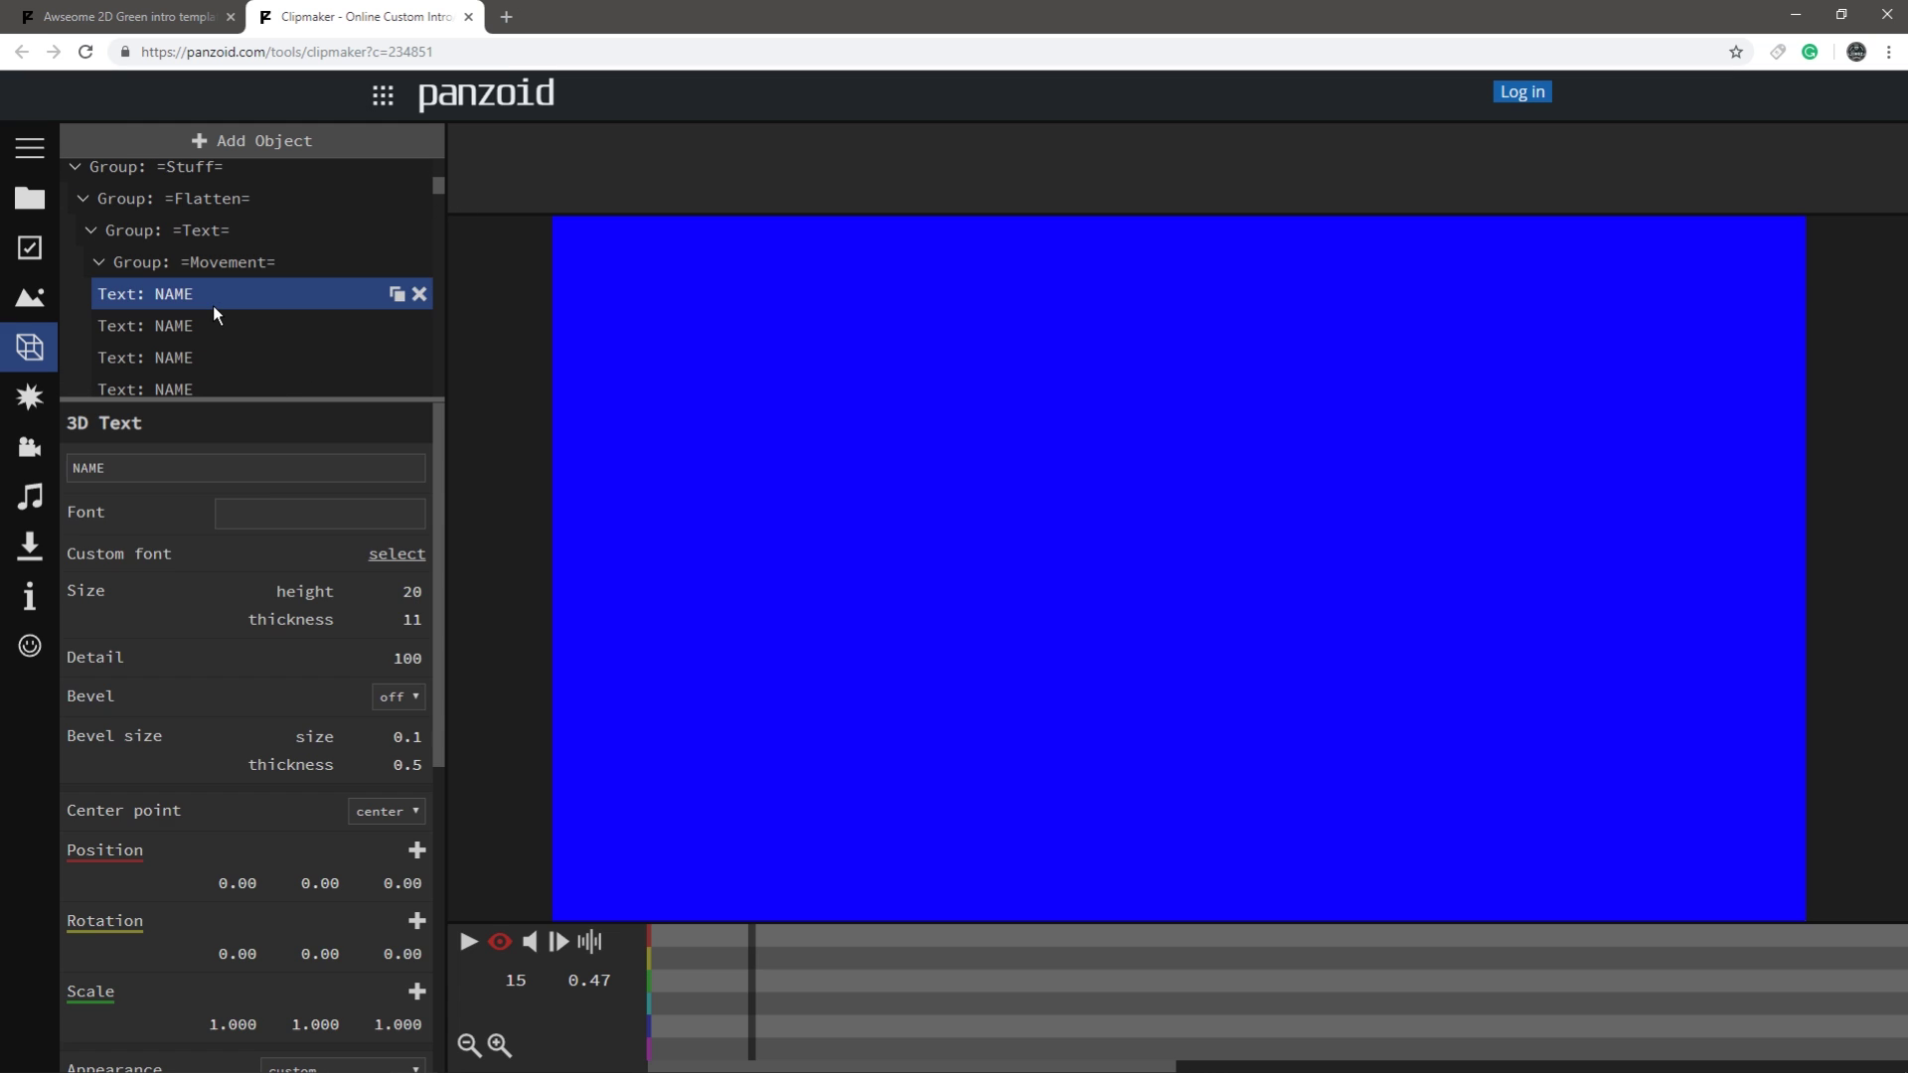
left_click(205, 314)
left_click(223, 295)
double_click(87, 467)
left_click_drag(1071, 1003, 1461, 1042)
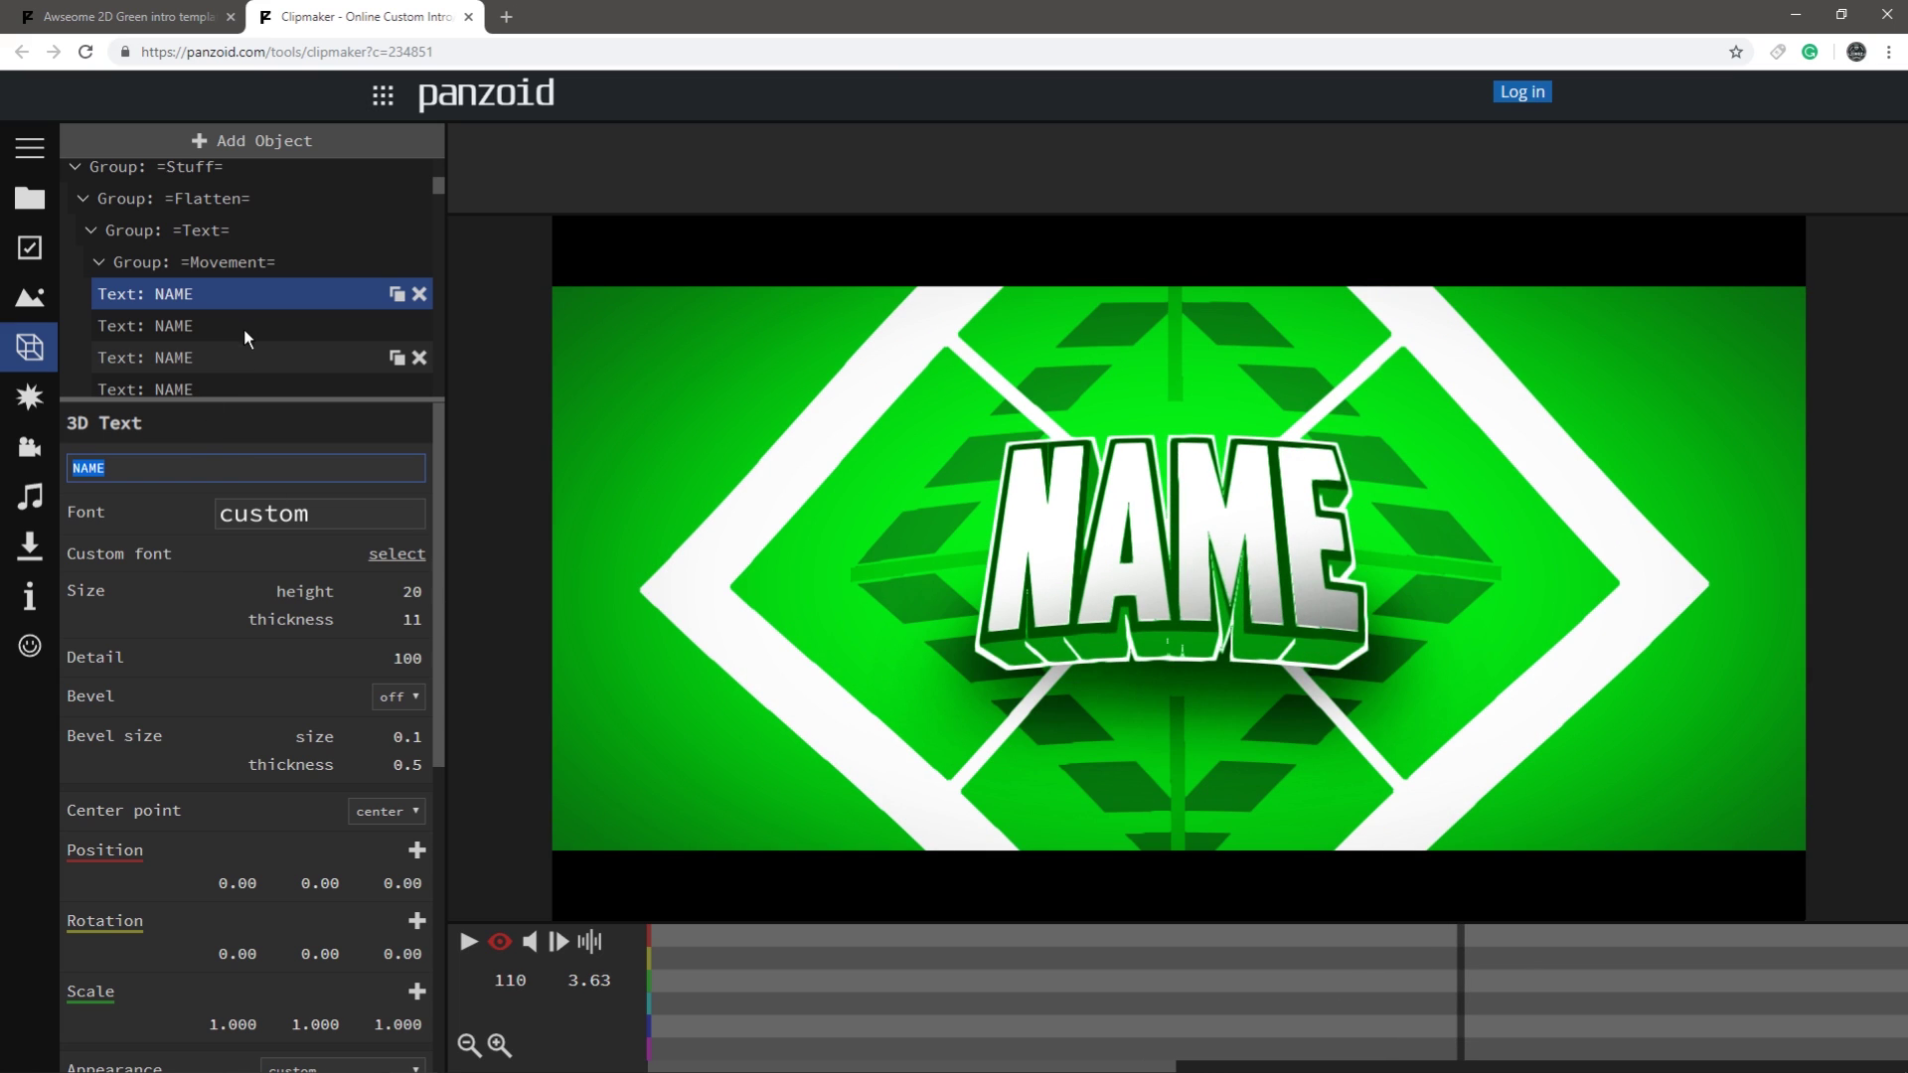
left_click(242, 324)
left_click(254, 294)
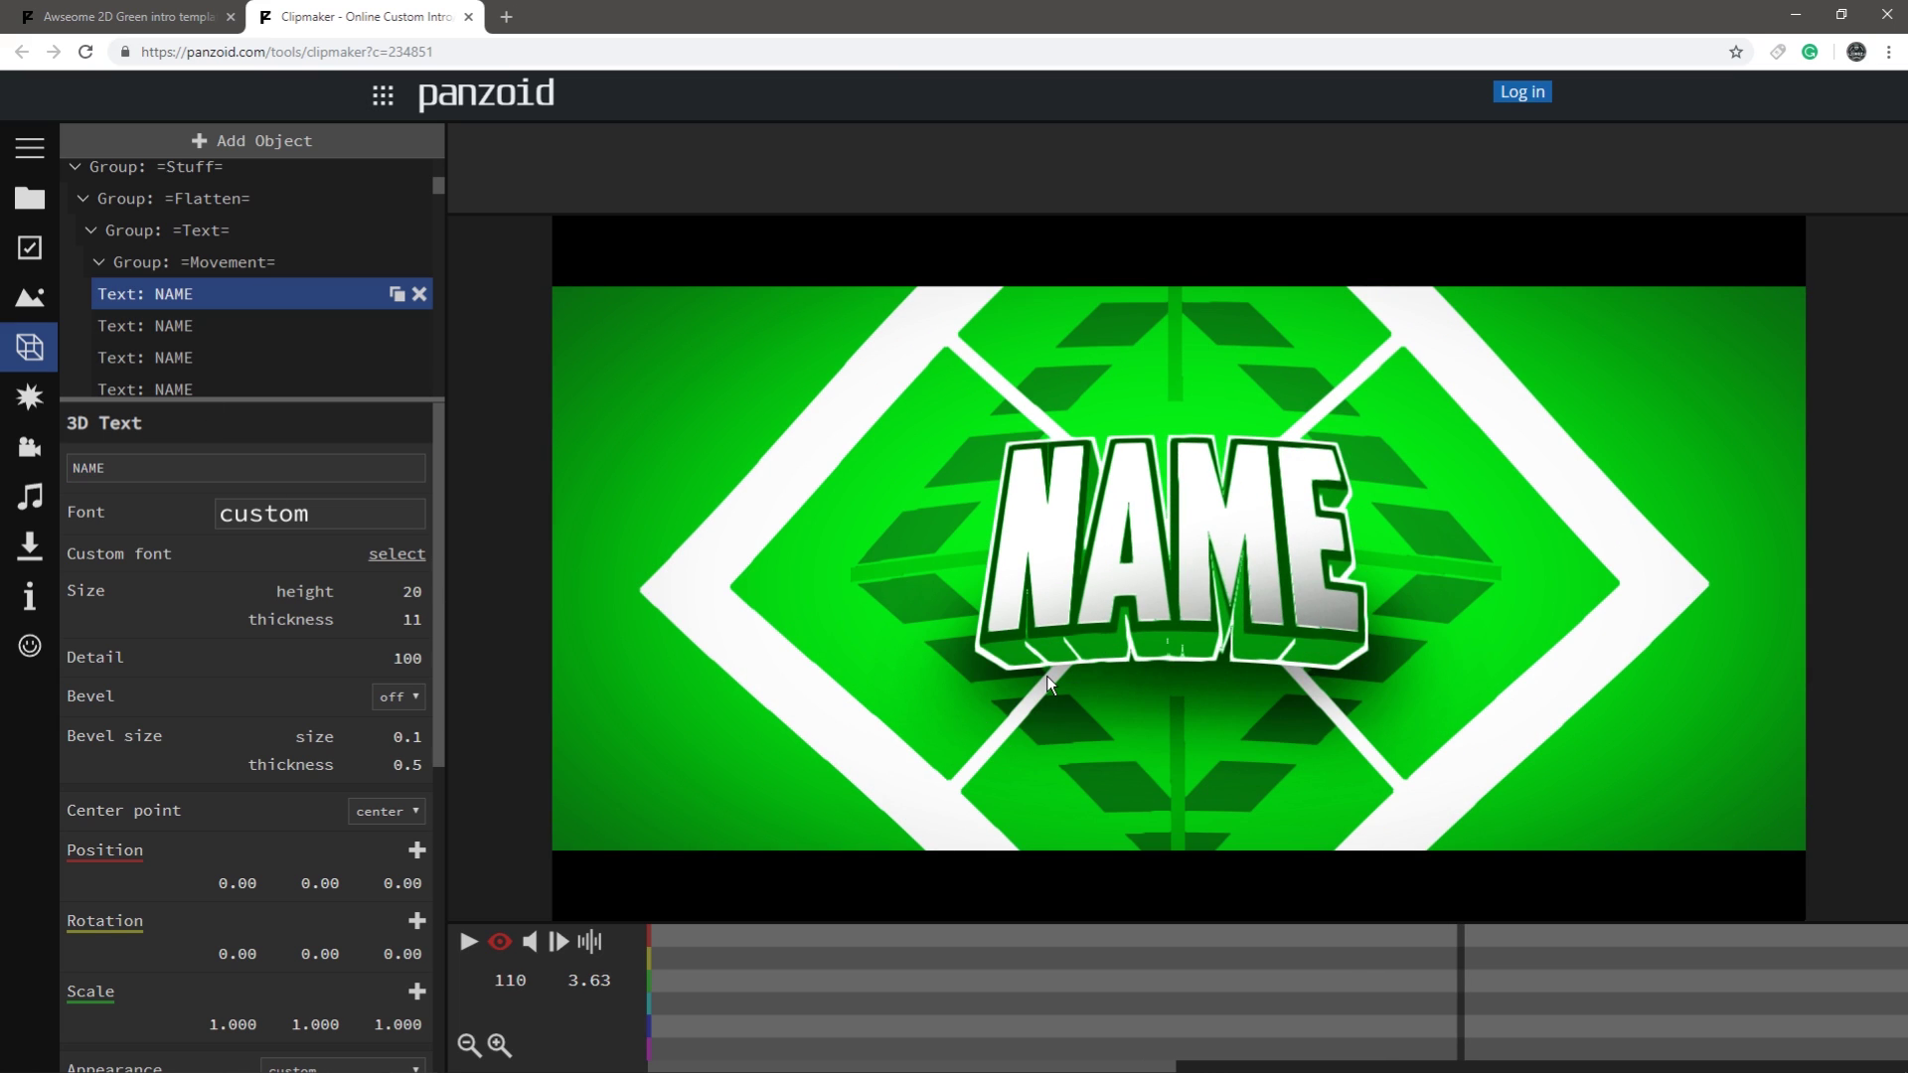
left_click(229, 325)
left_click(236, 295)
scroll(354, 288, "down", 1)
scroll(318, 288, "down", 3)
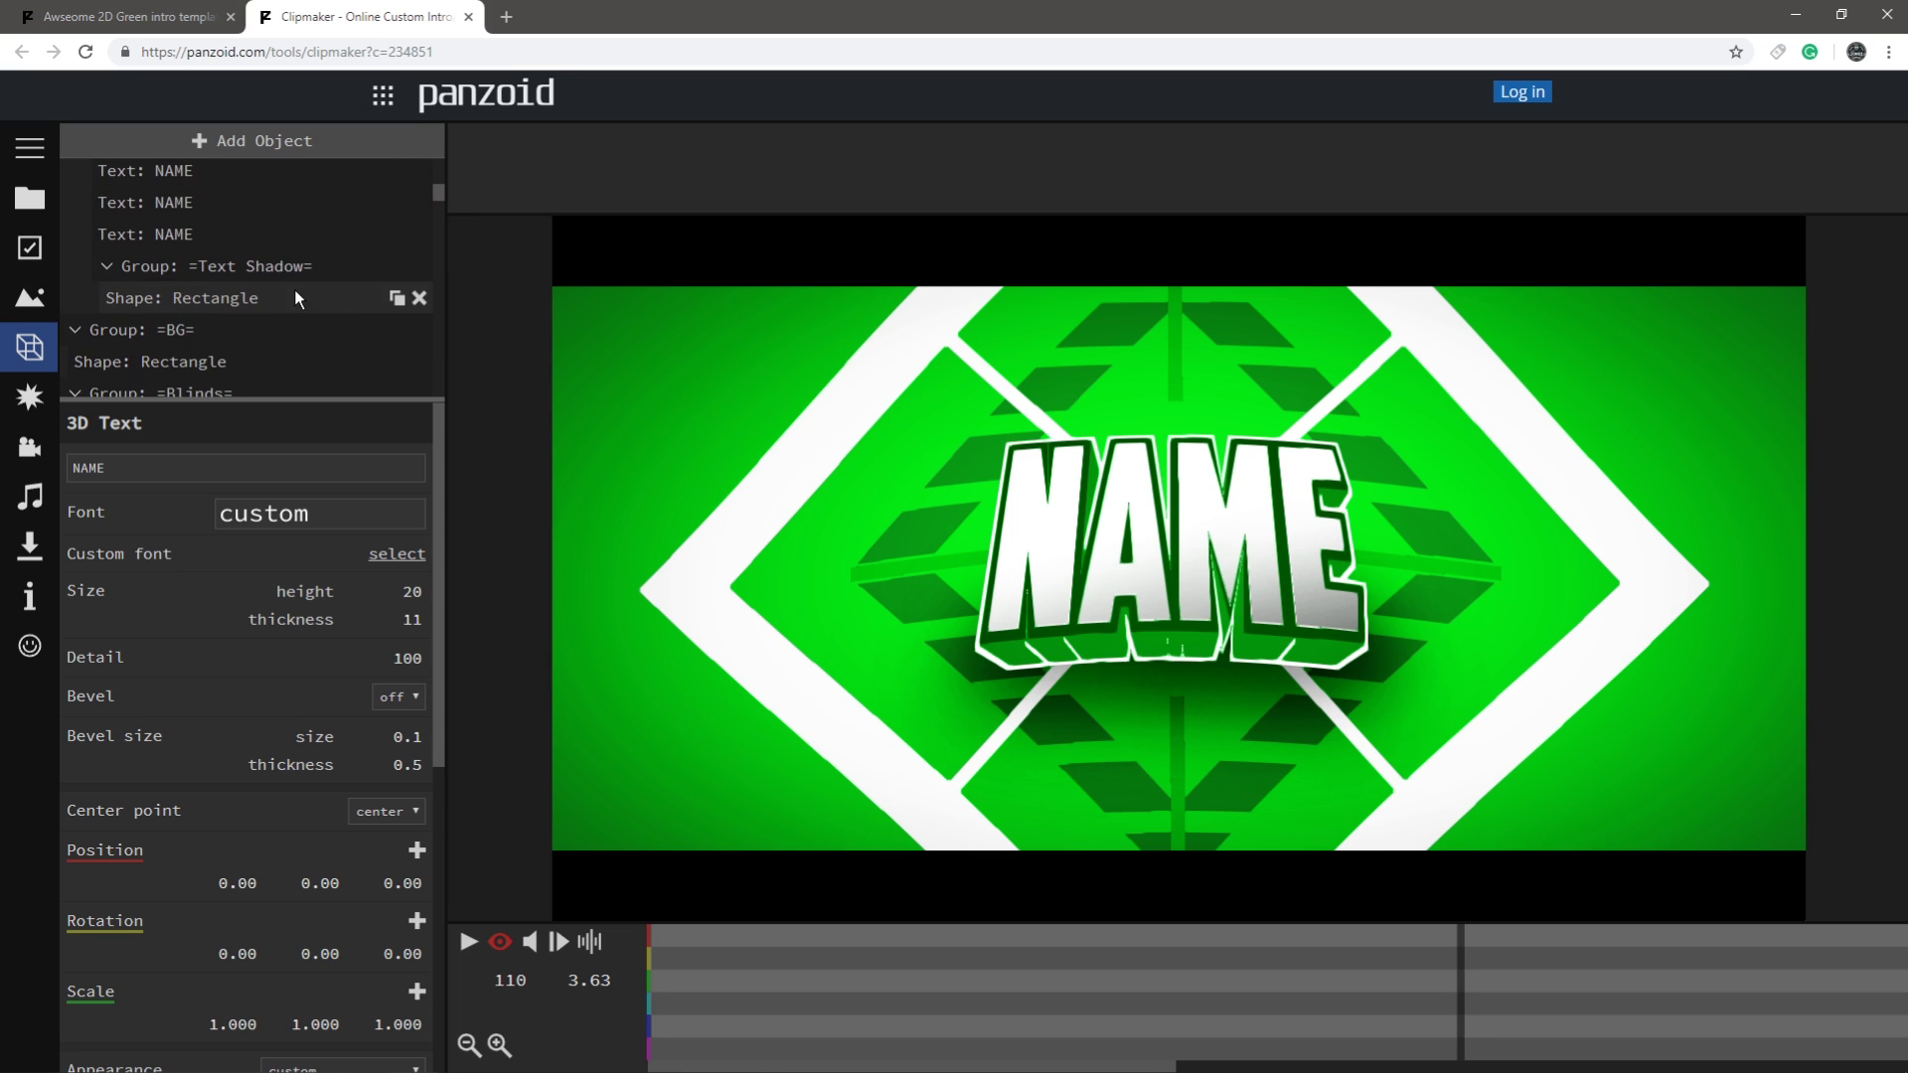
scroll(291, 294, "up", 3)
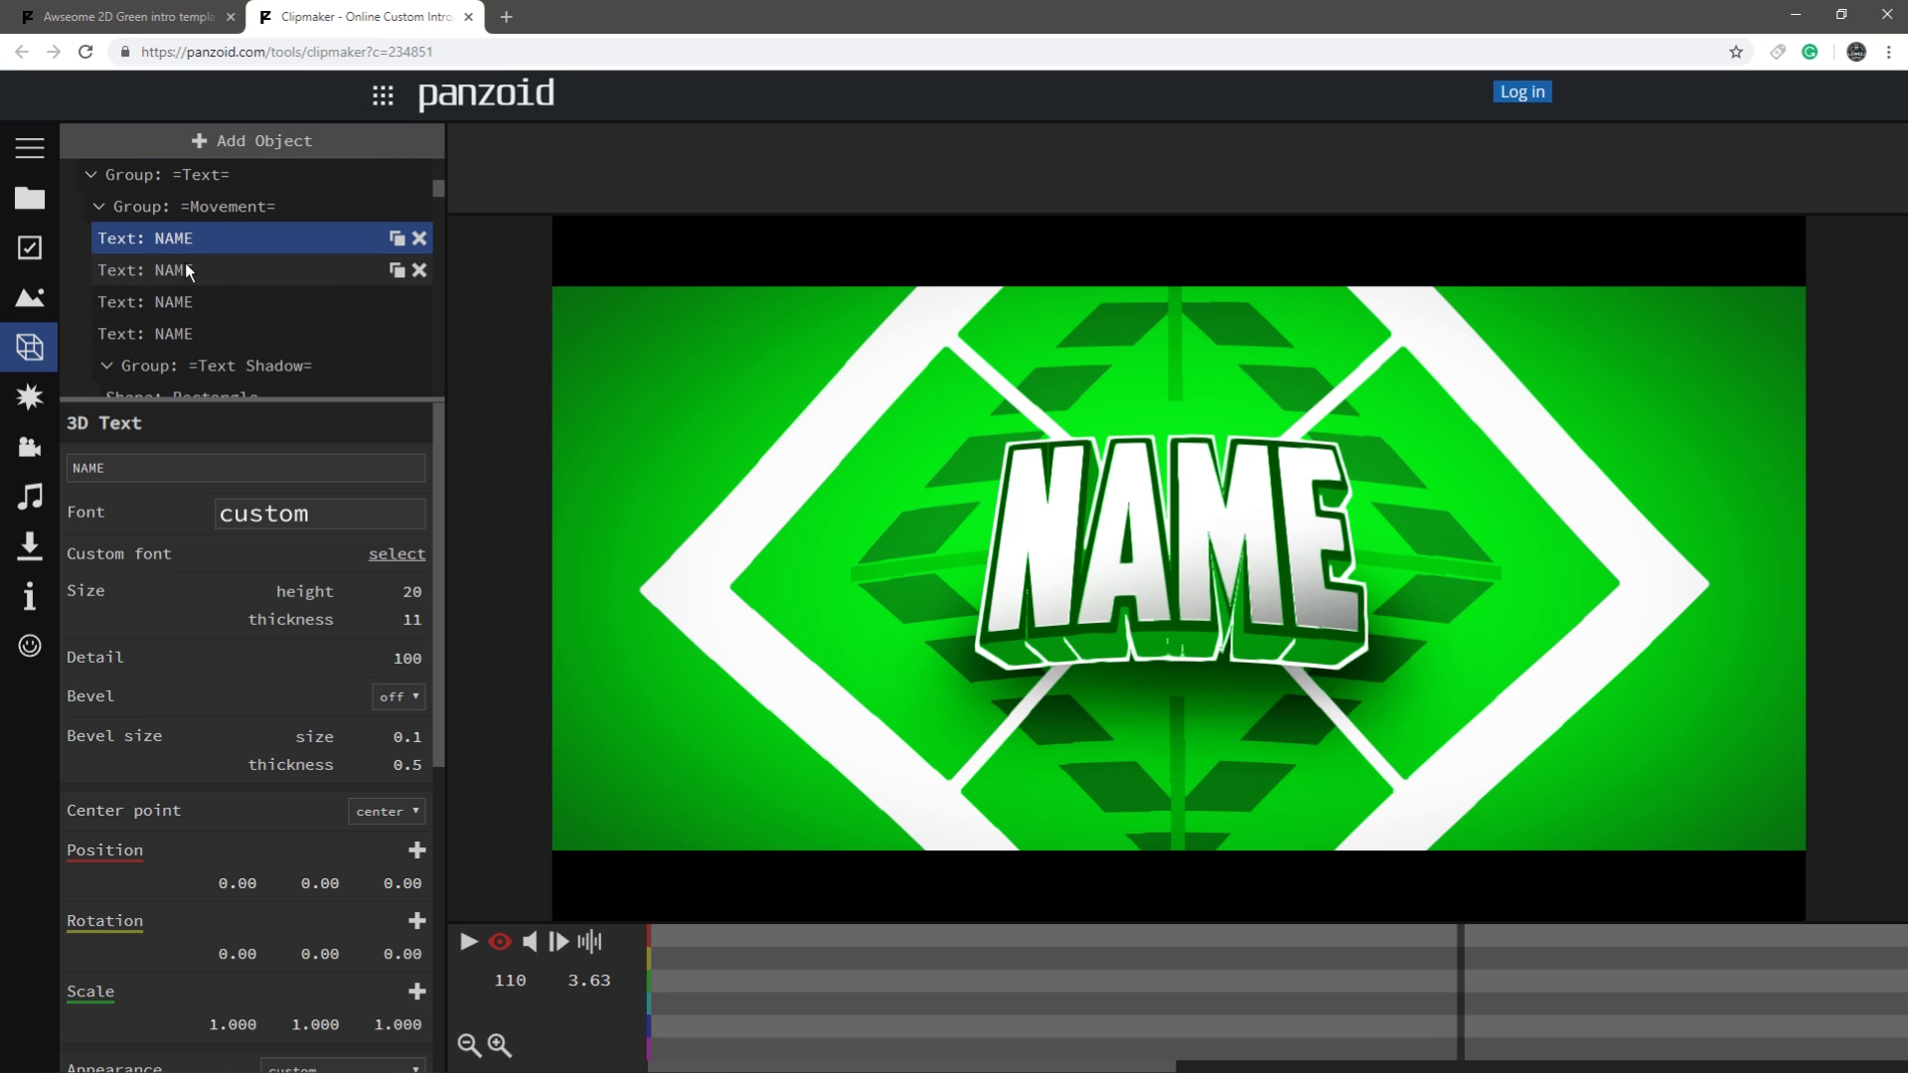
scroll(195, 283, "down", 2)
scroll(204, 289, "up", 2)
- Retype the first two NAME text layers as JINOZ
double_click(98, 473)
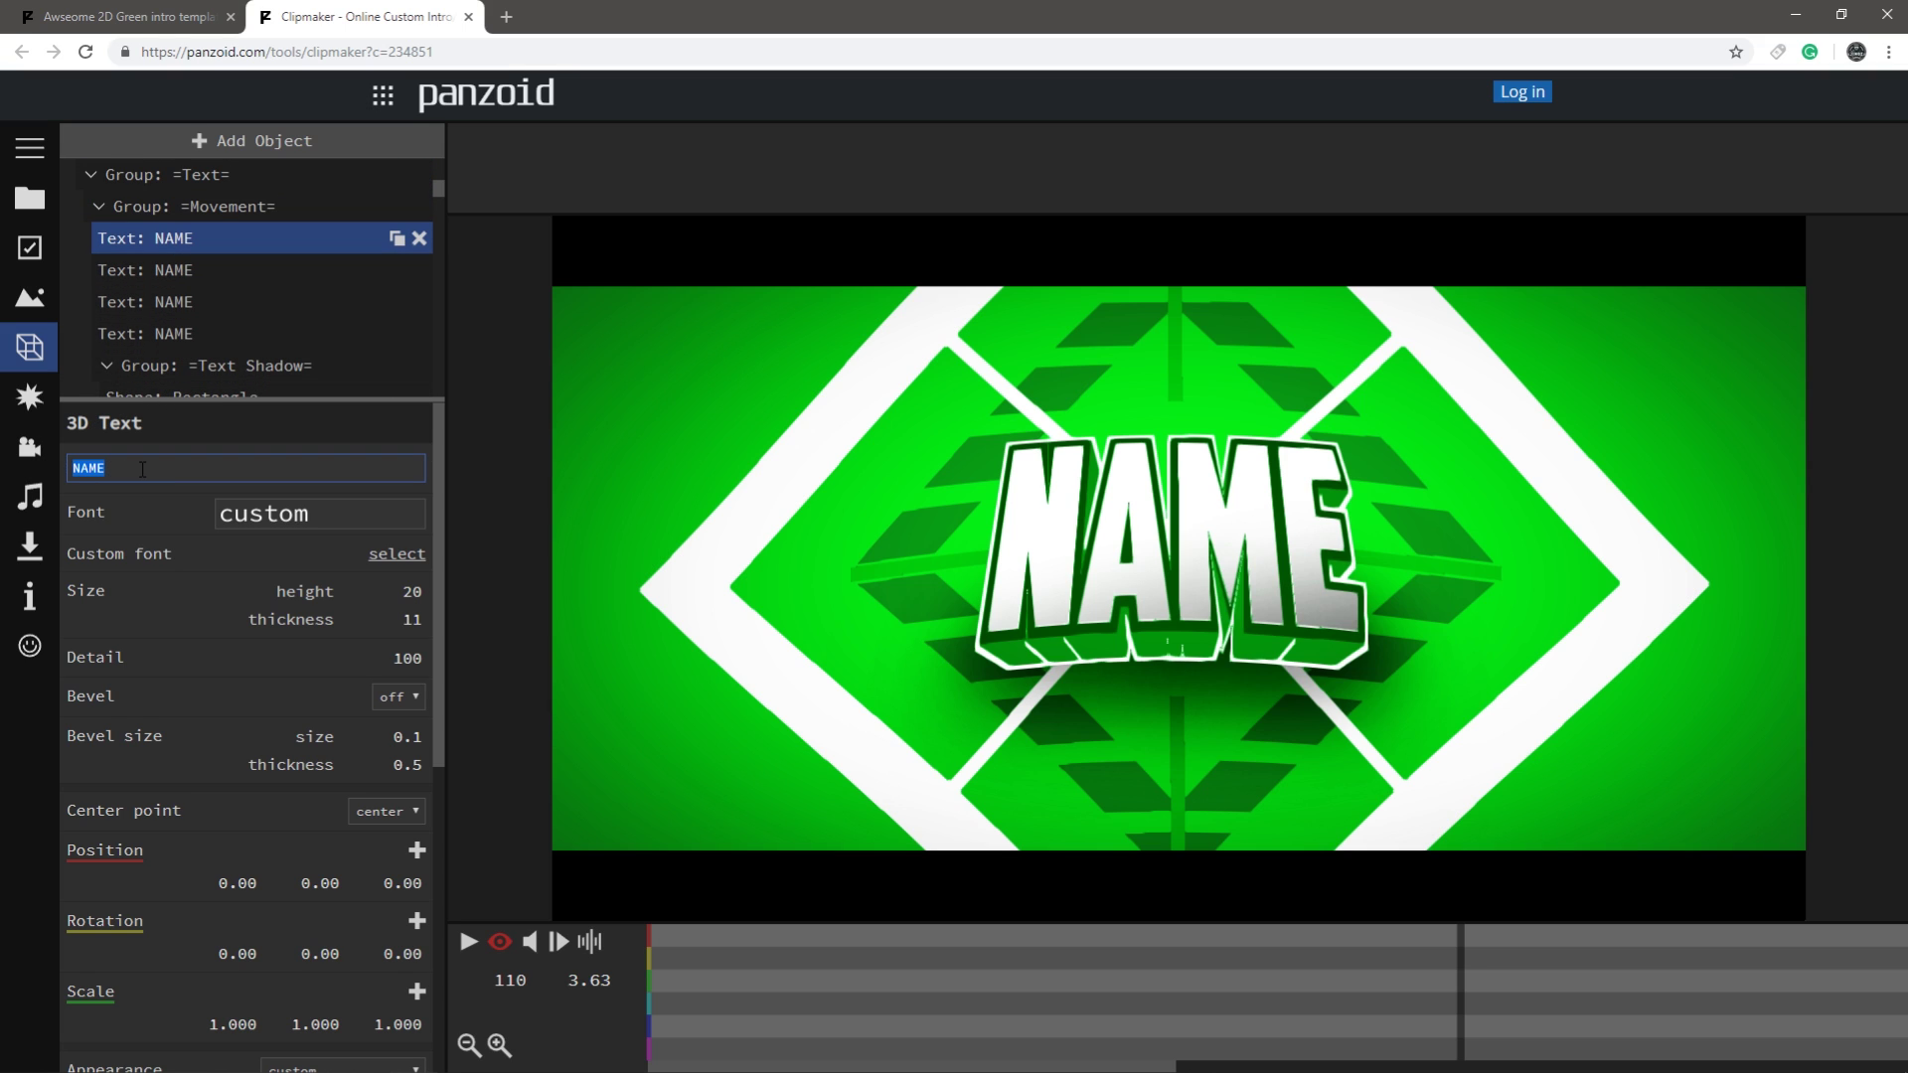
type("JINOZ")
key("Return")
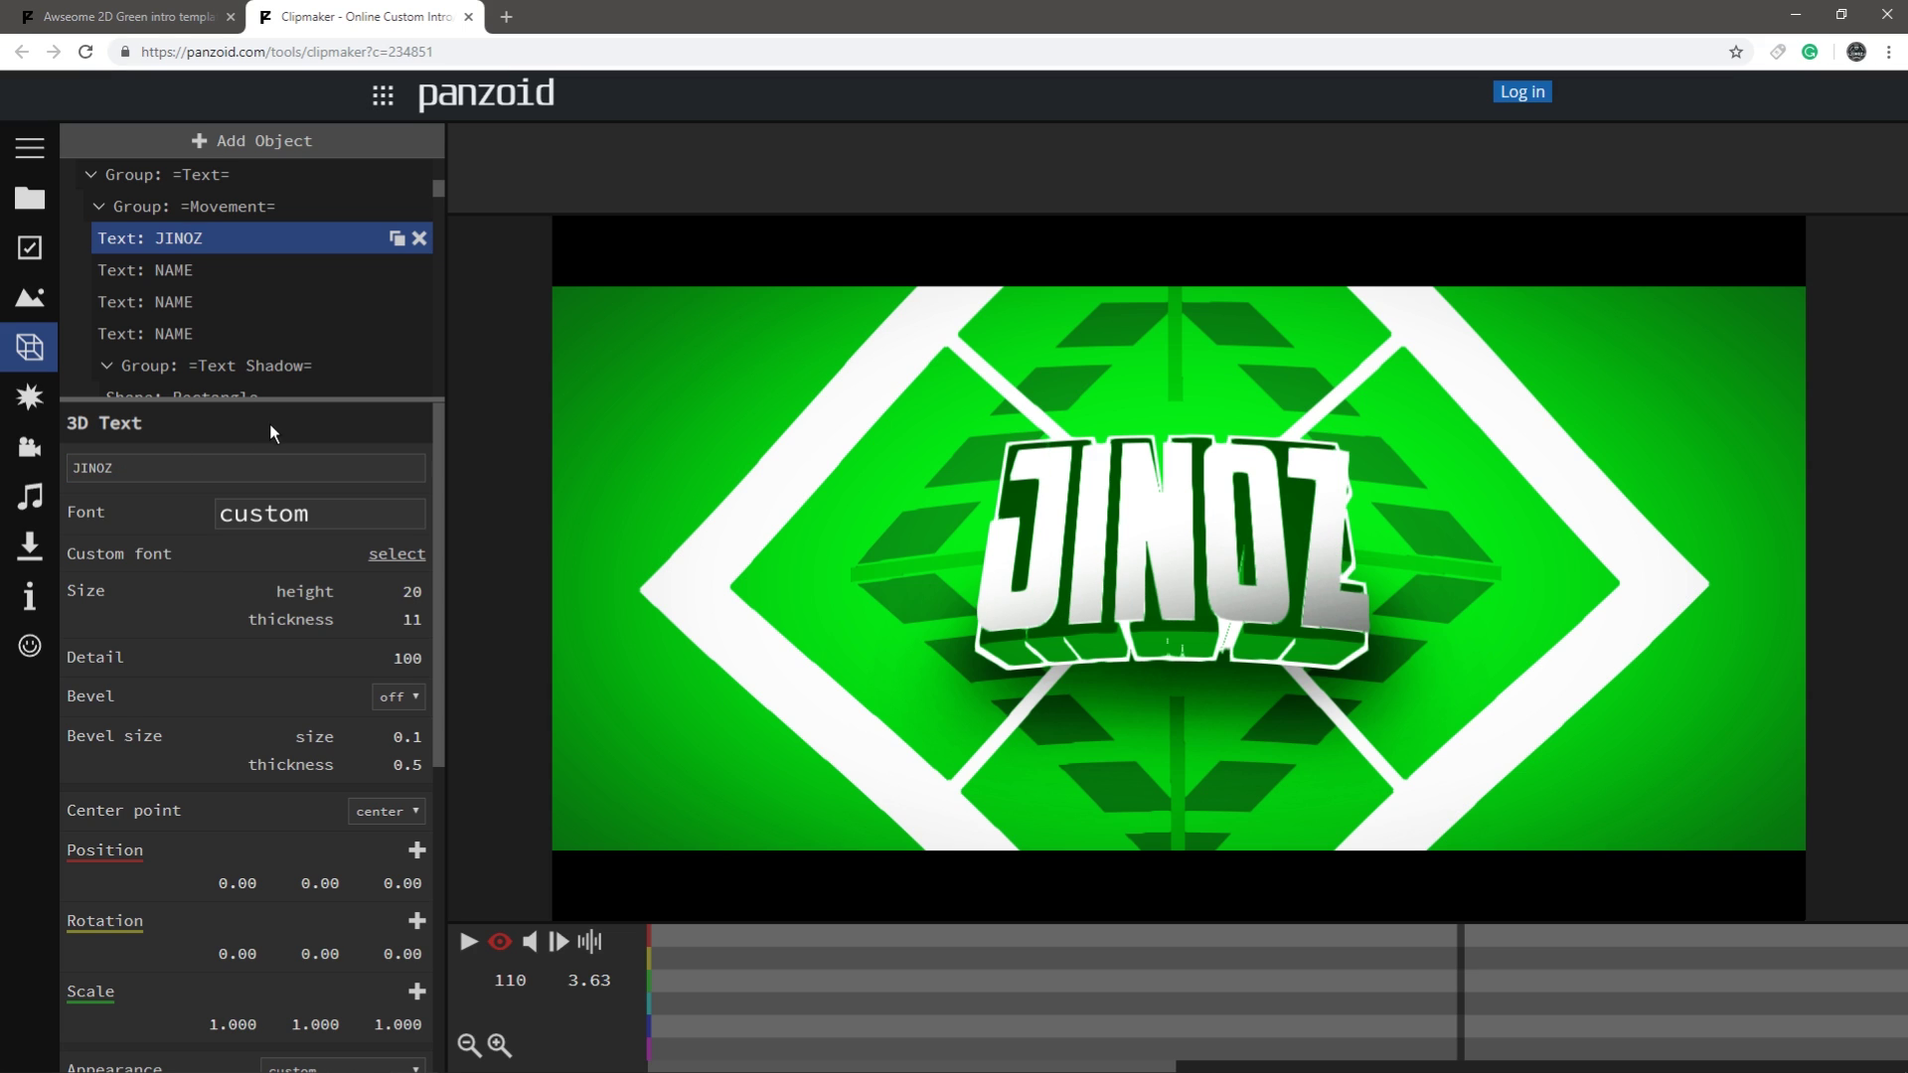
left_click(194, 274)
left_click_drag(105, 468, 8, 471)
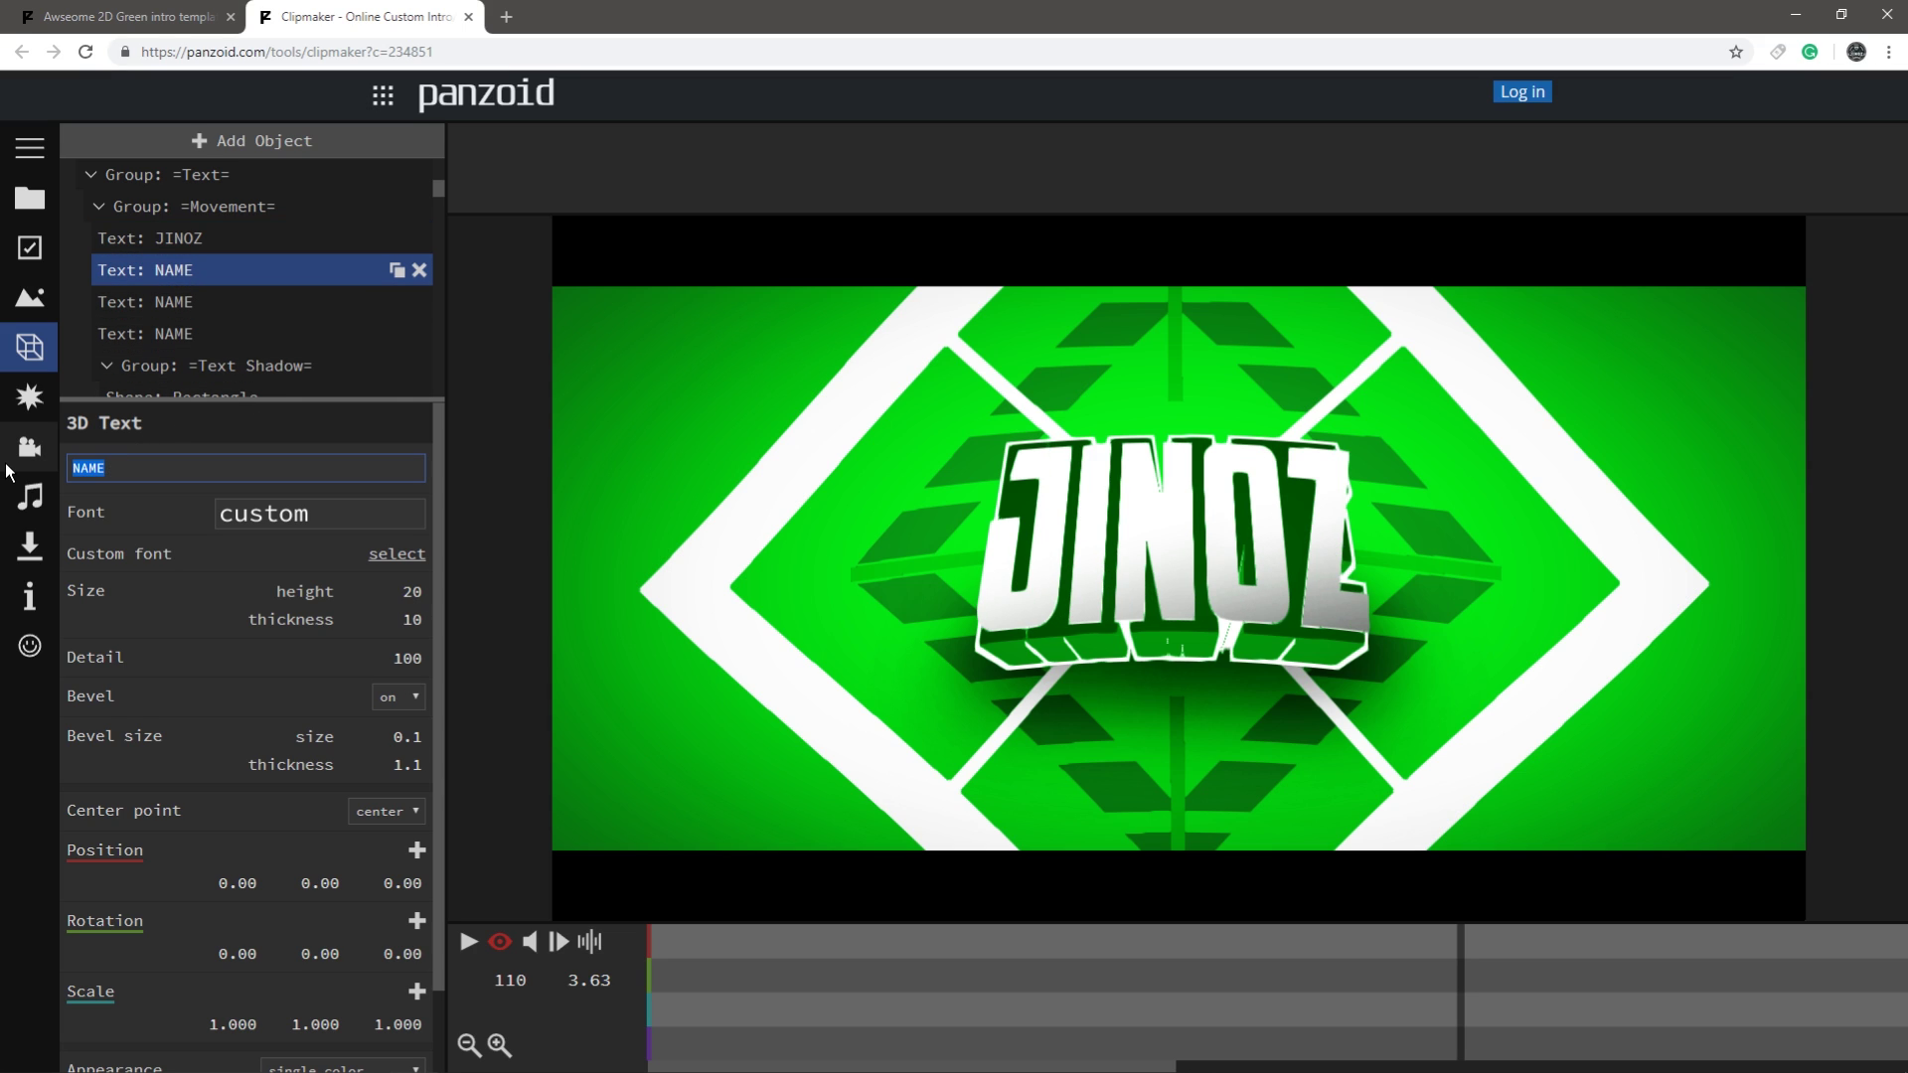
type("JINOZ")
key("Return")
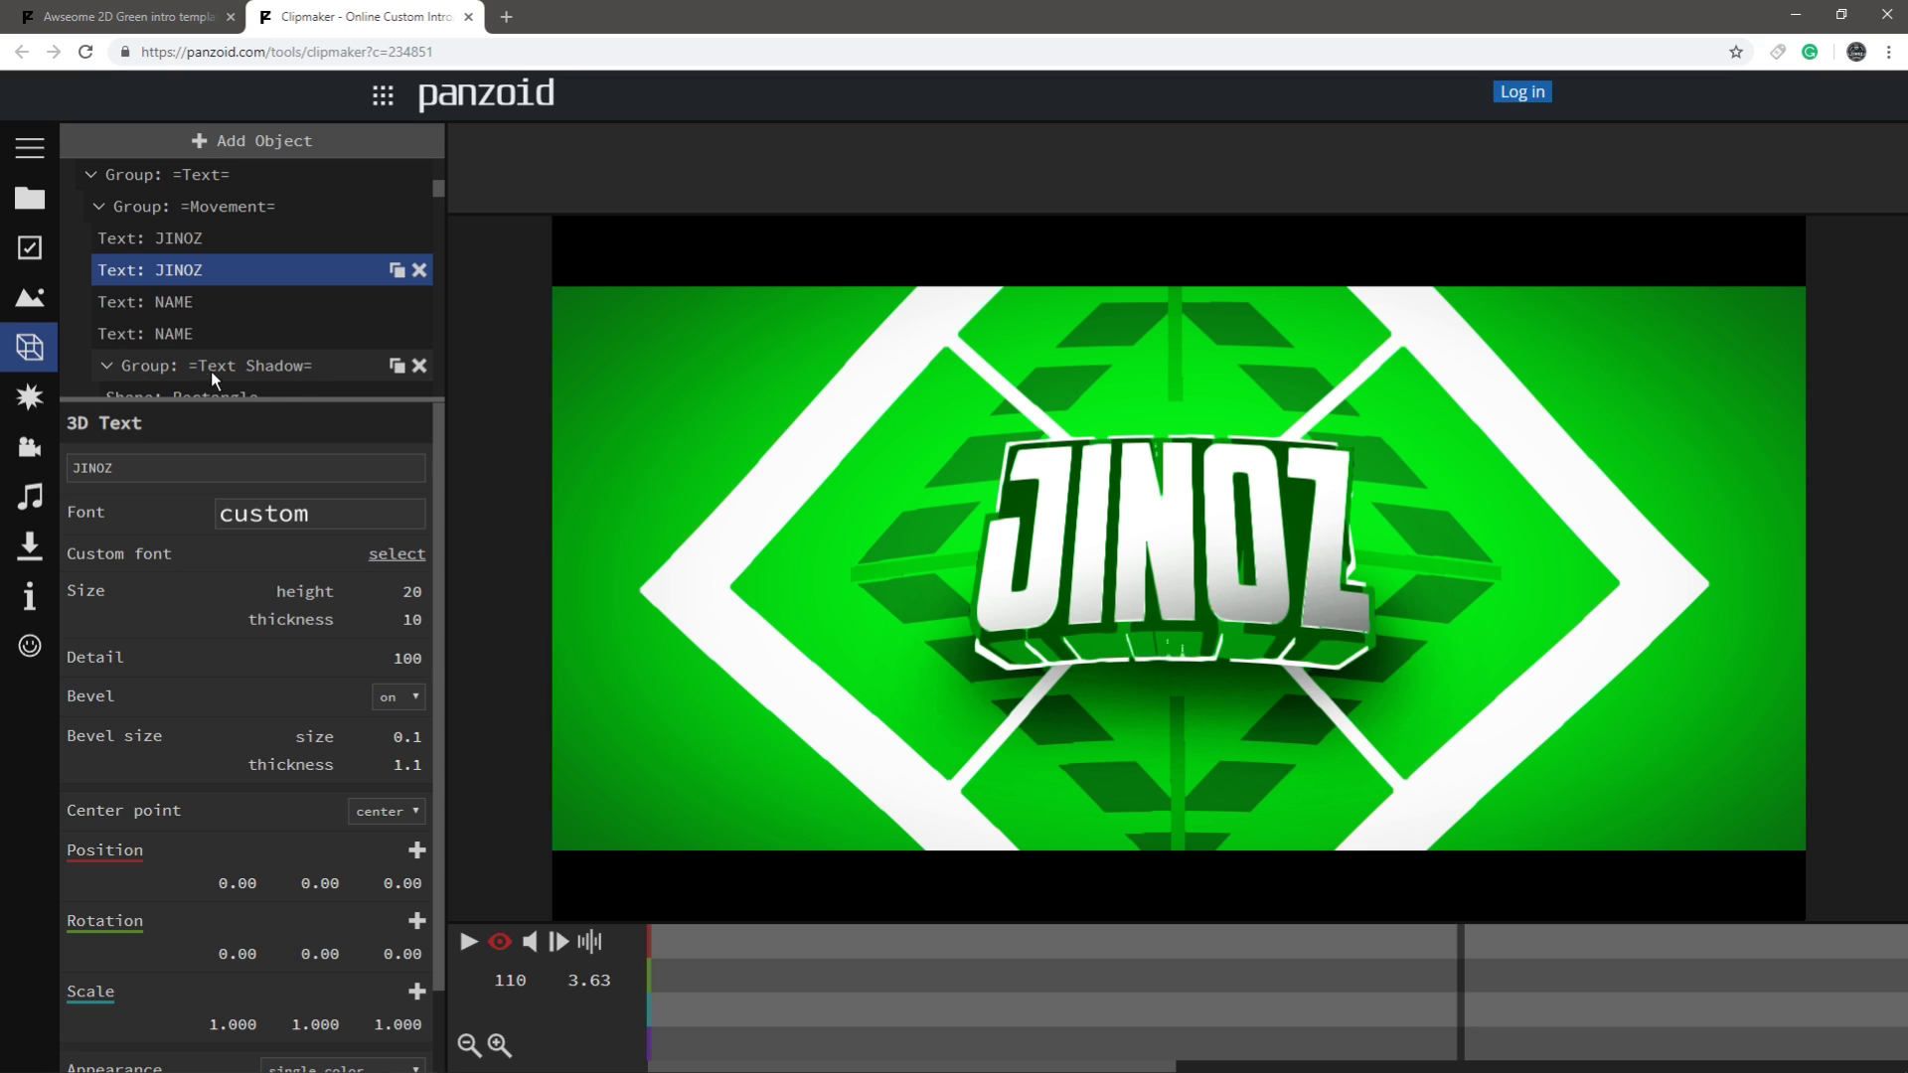
- Retype the remaining two NAME layers as JINOZ and preview the logo later on
left_click(209, 302)
left_click_drag(105, 468, 4, 475)
type("J")
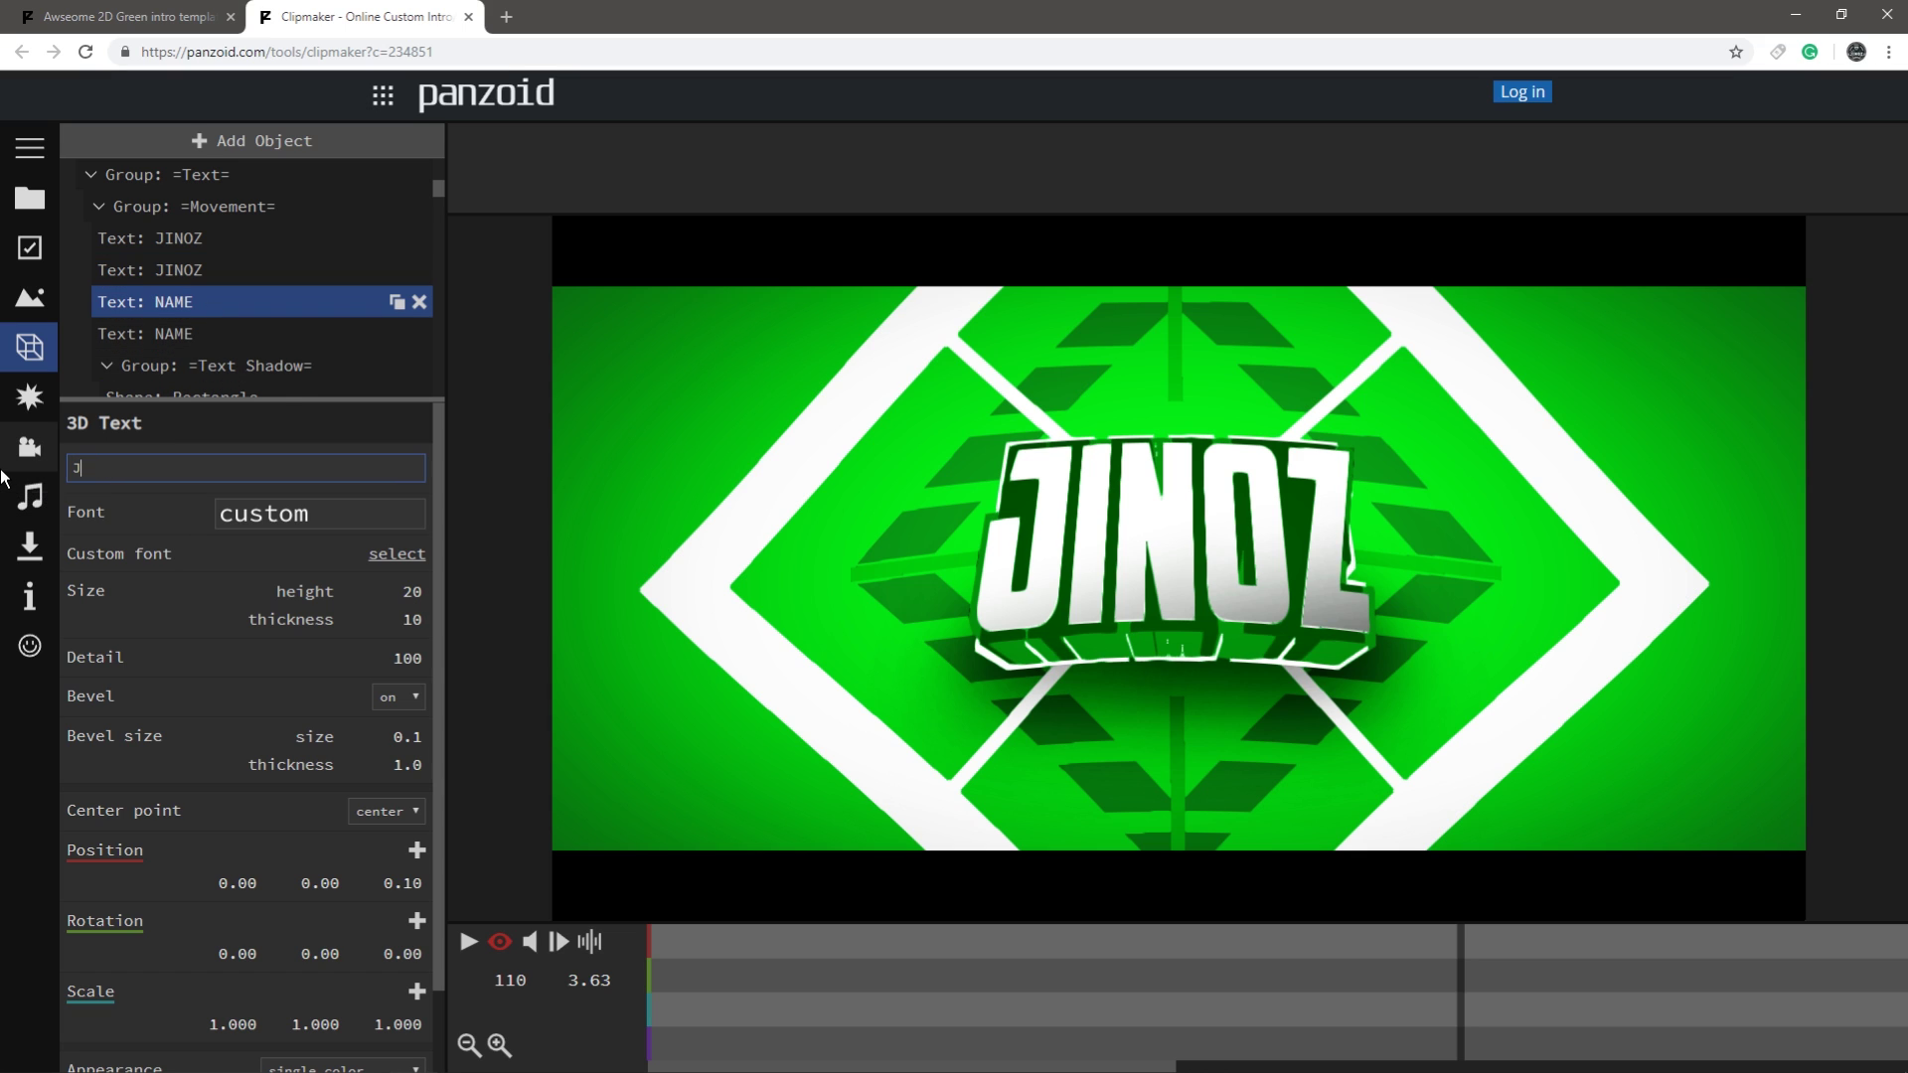
type("INOZ")
key("Return")
left_click(155, 322)
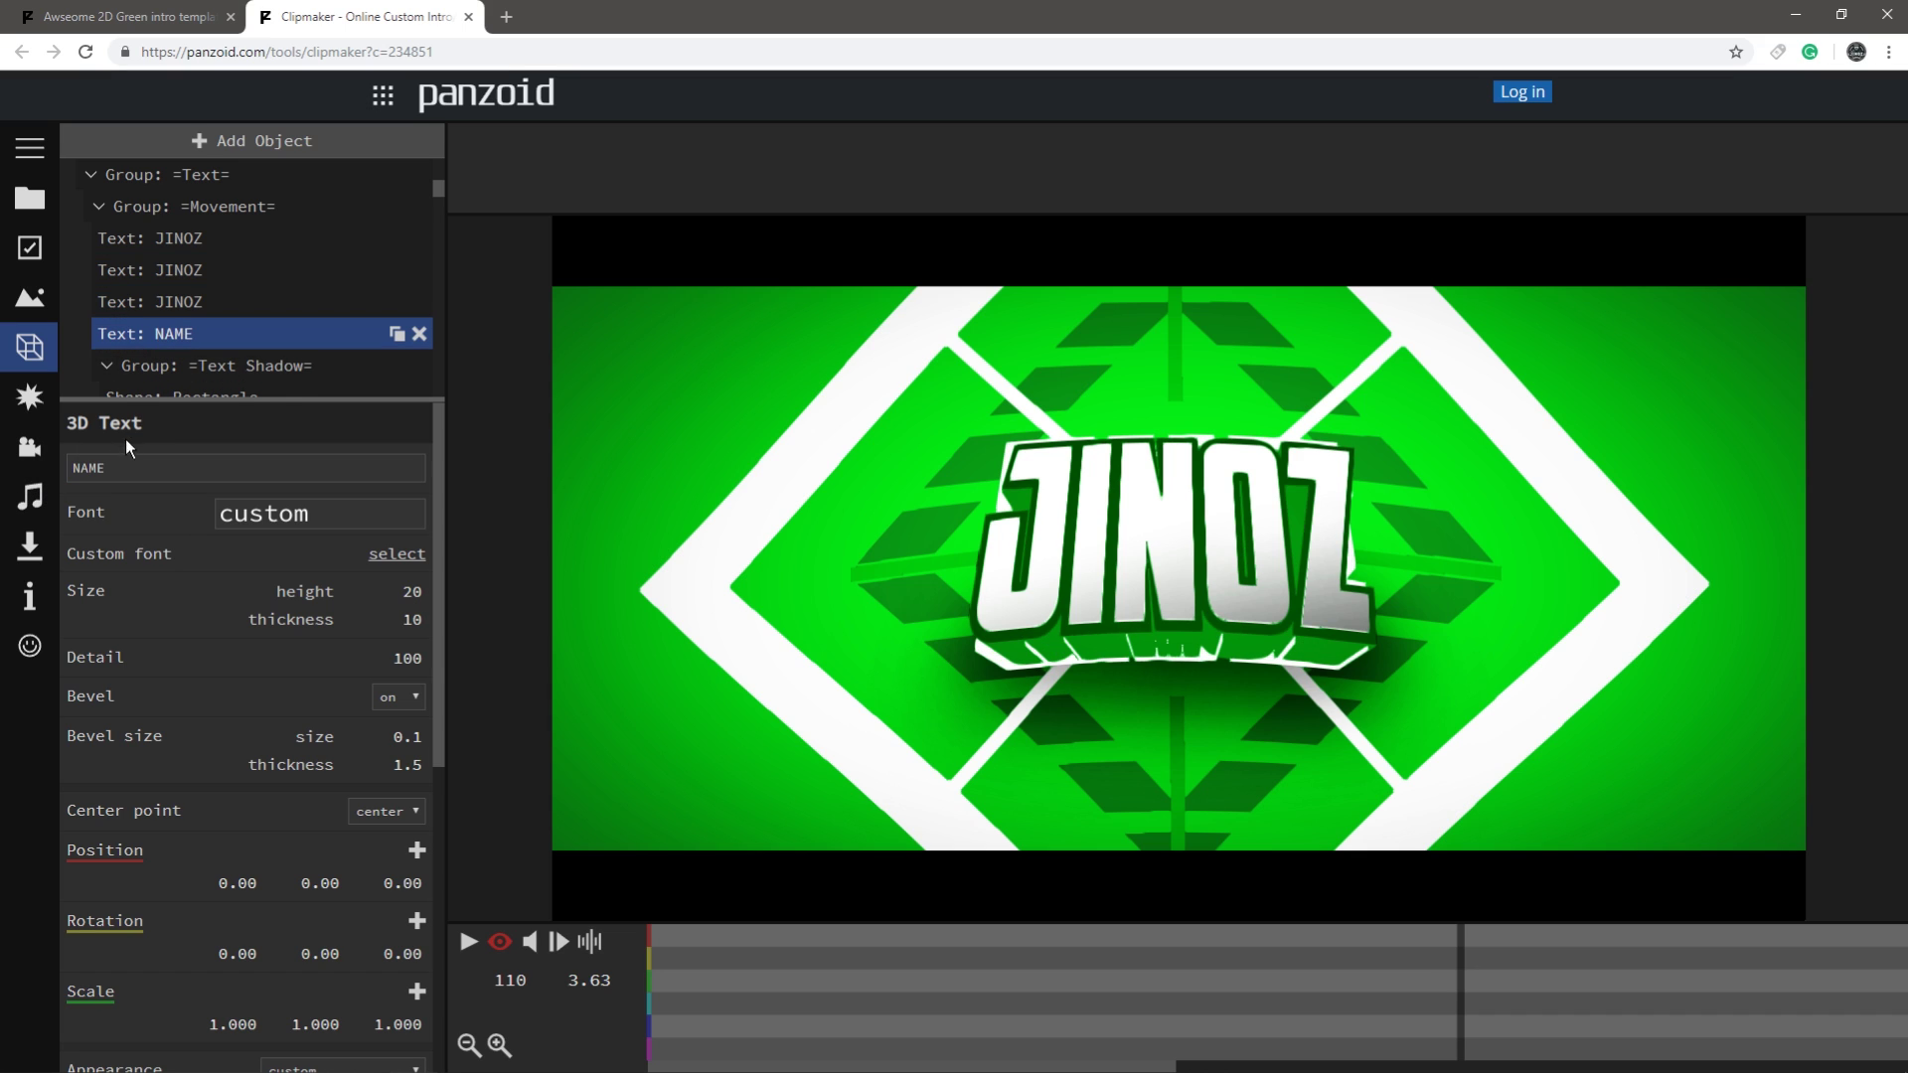
left_click_drag(106, 468, 4, 477)
type("JINOZ")
key("Return")
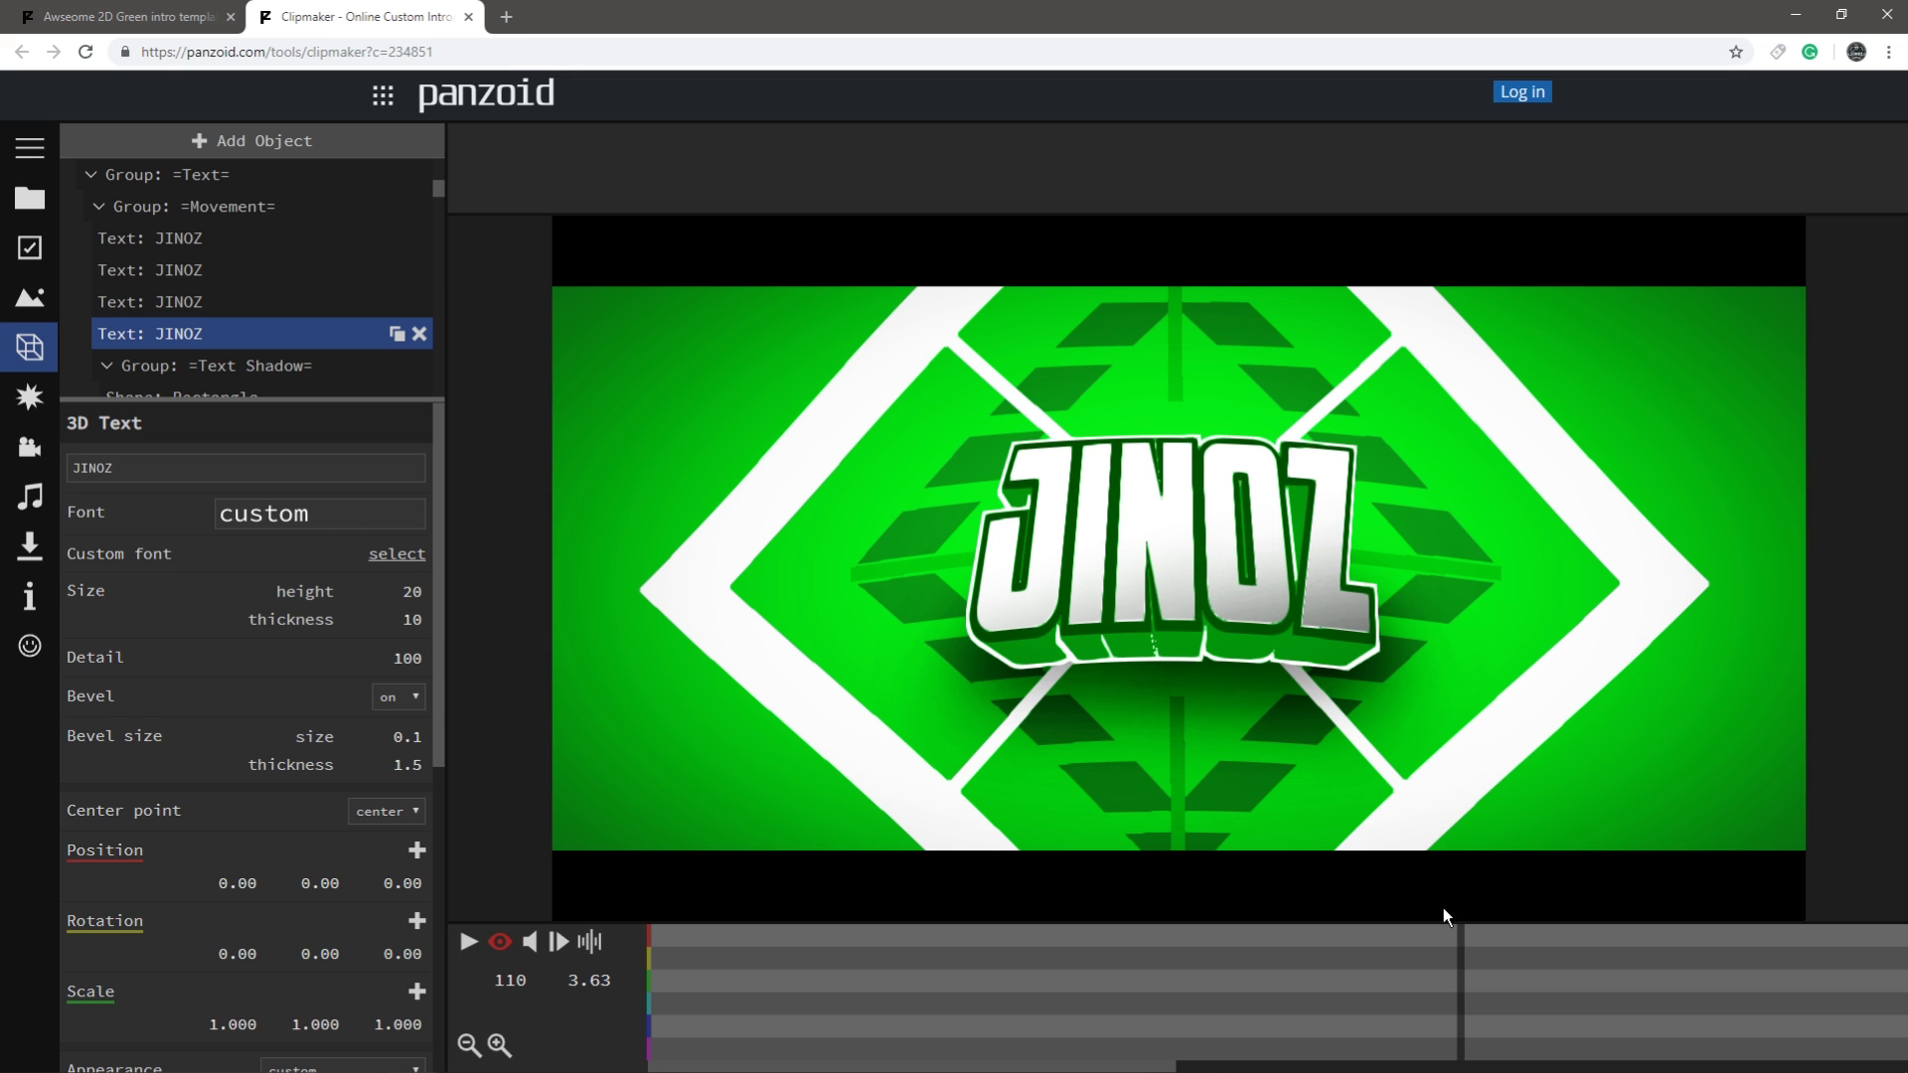
mouse_move(1352, 946)
left_mouse_down()
mouse_move(1556, 960)
mouse_move(1344, 968)
left_mouse_up()
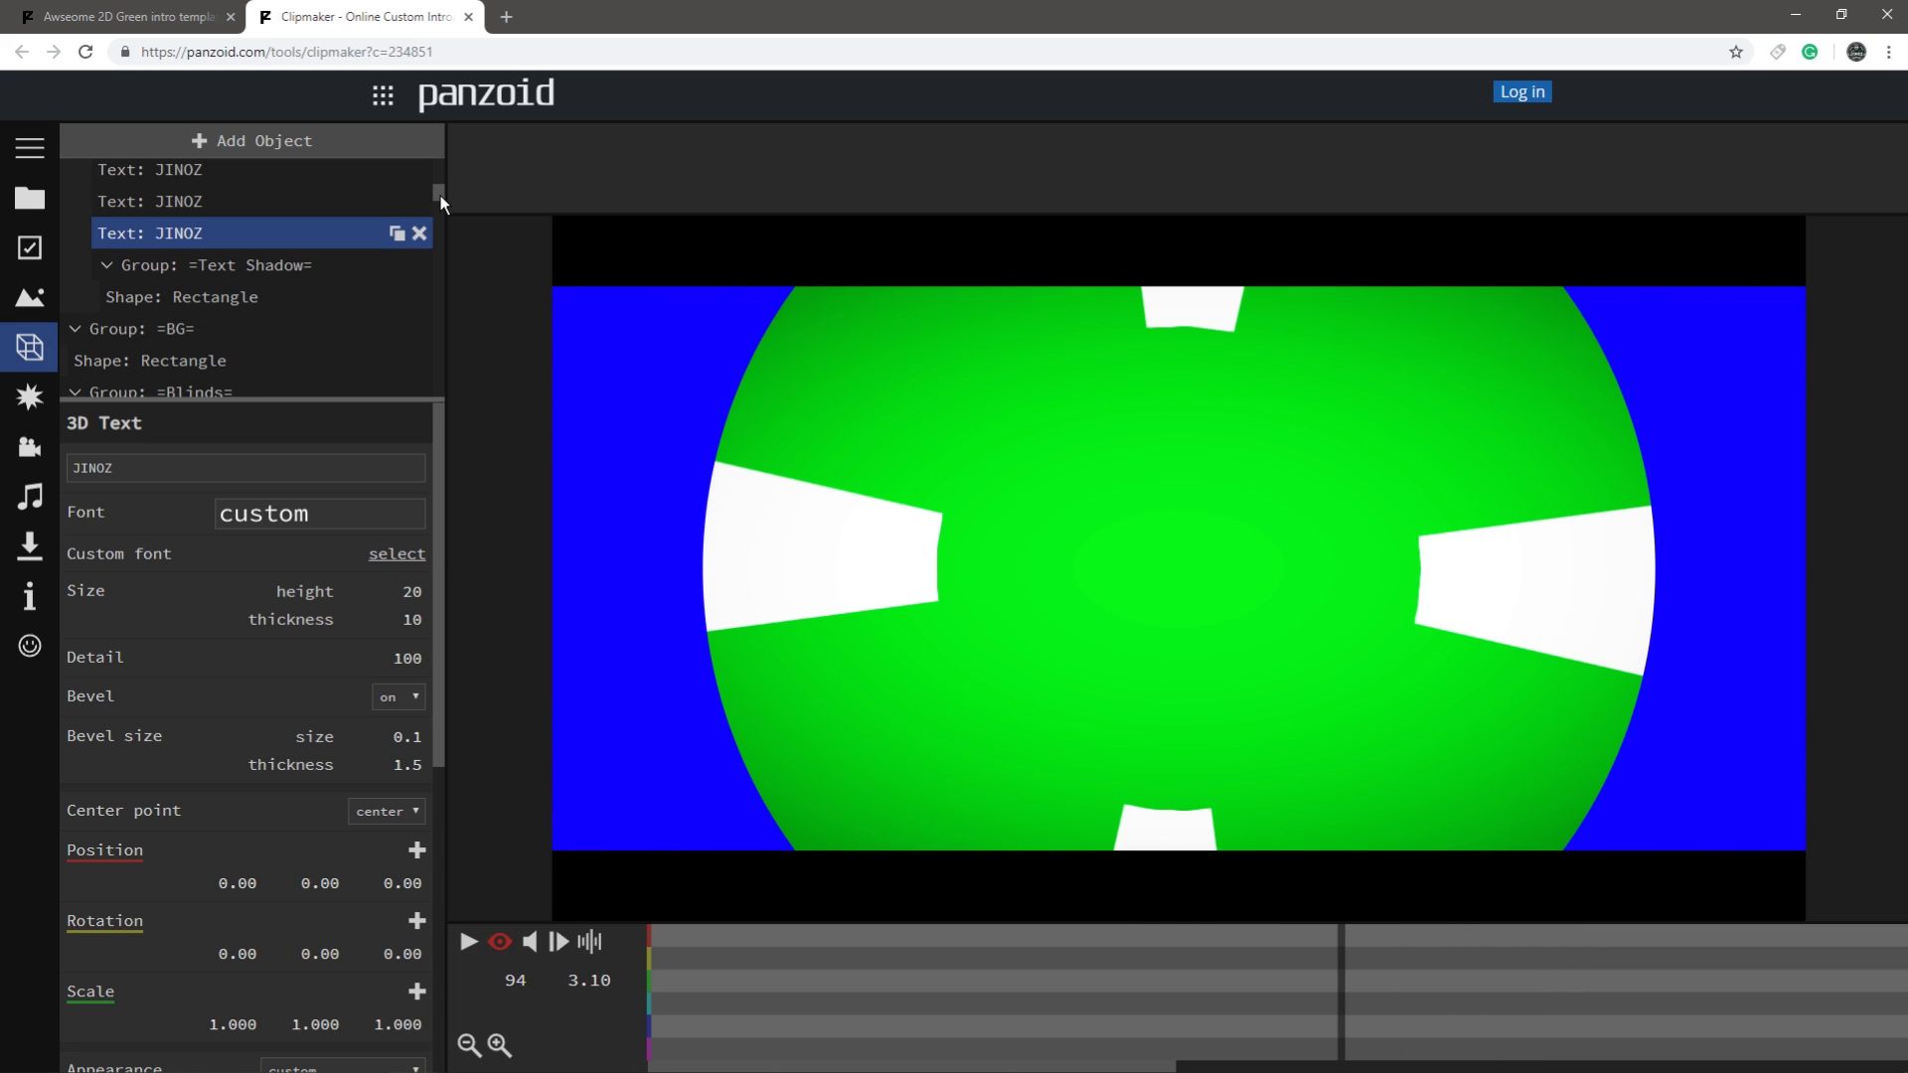
scroll(438, 192, "down", 2)
left_click(202, 273)
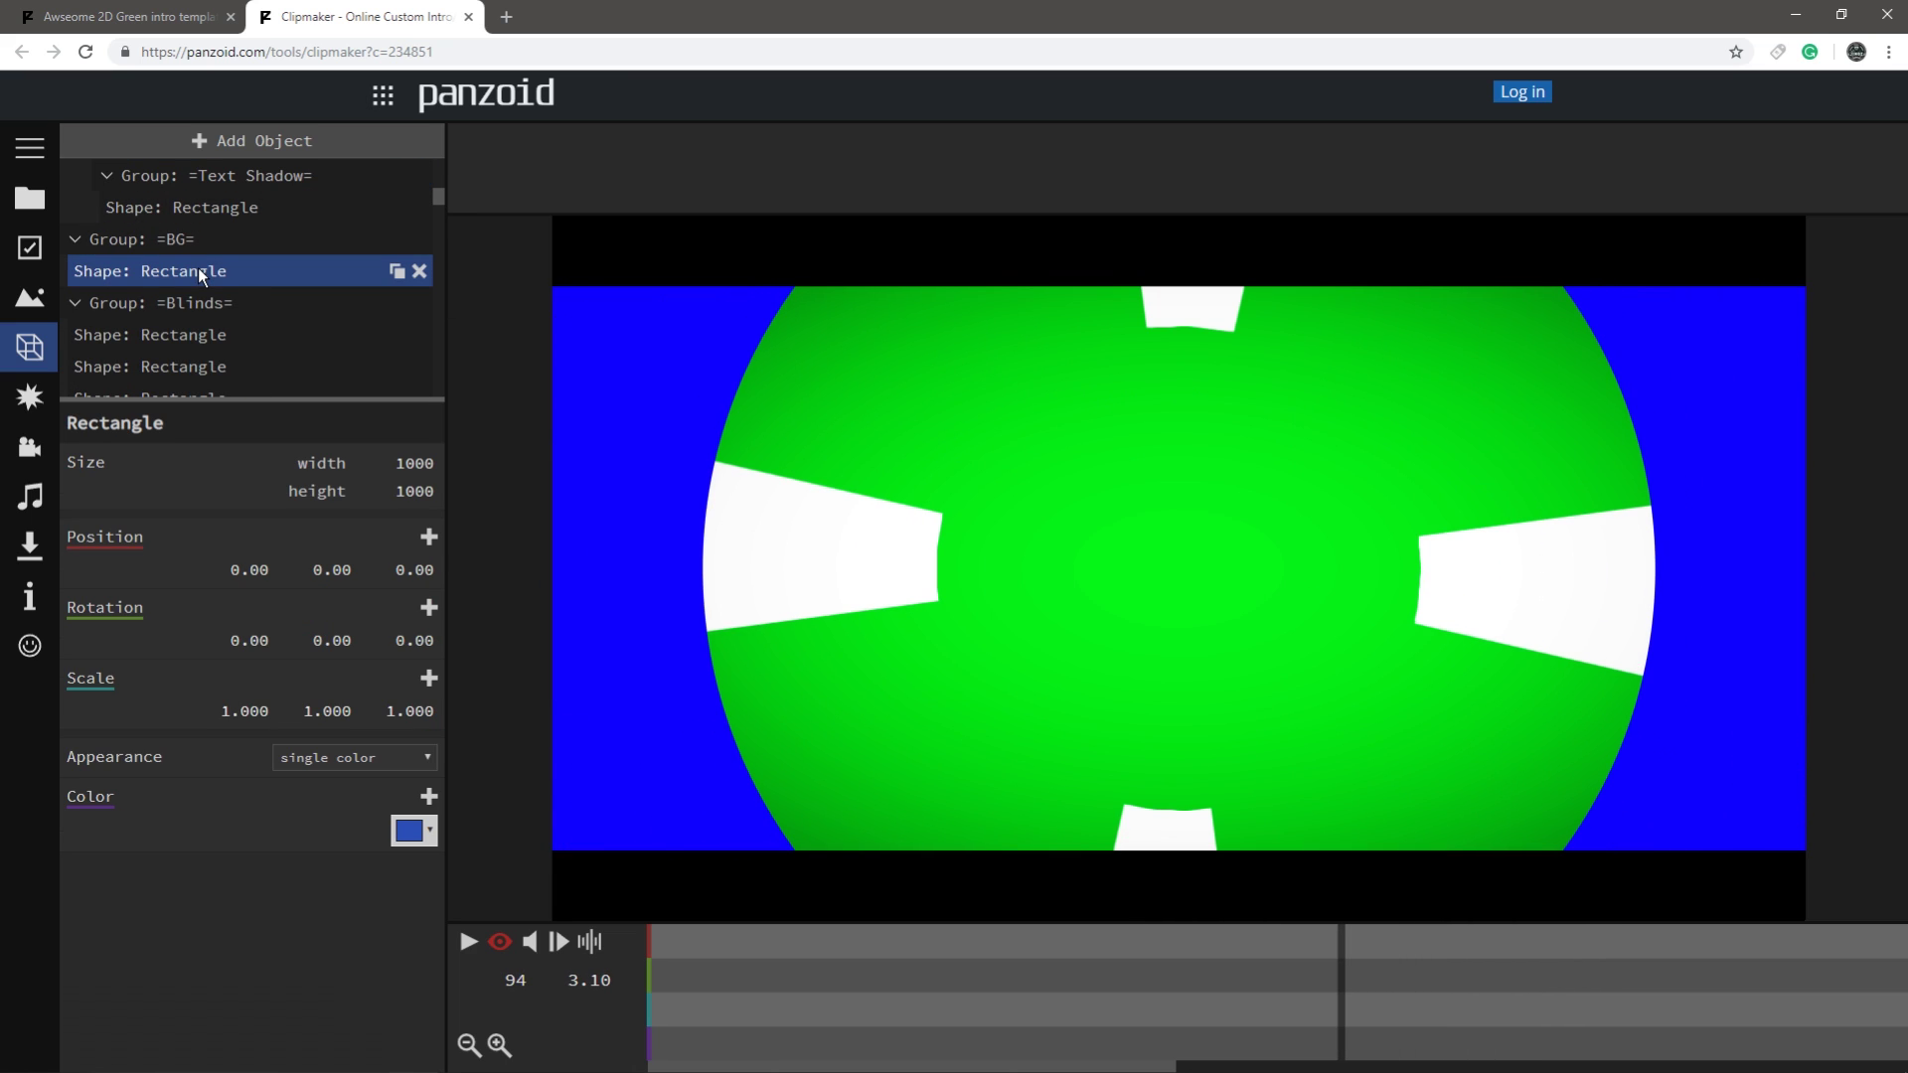
left_click(177, 238)
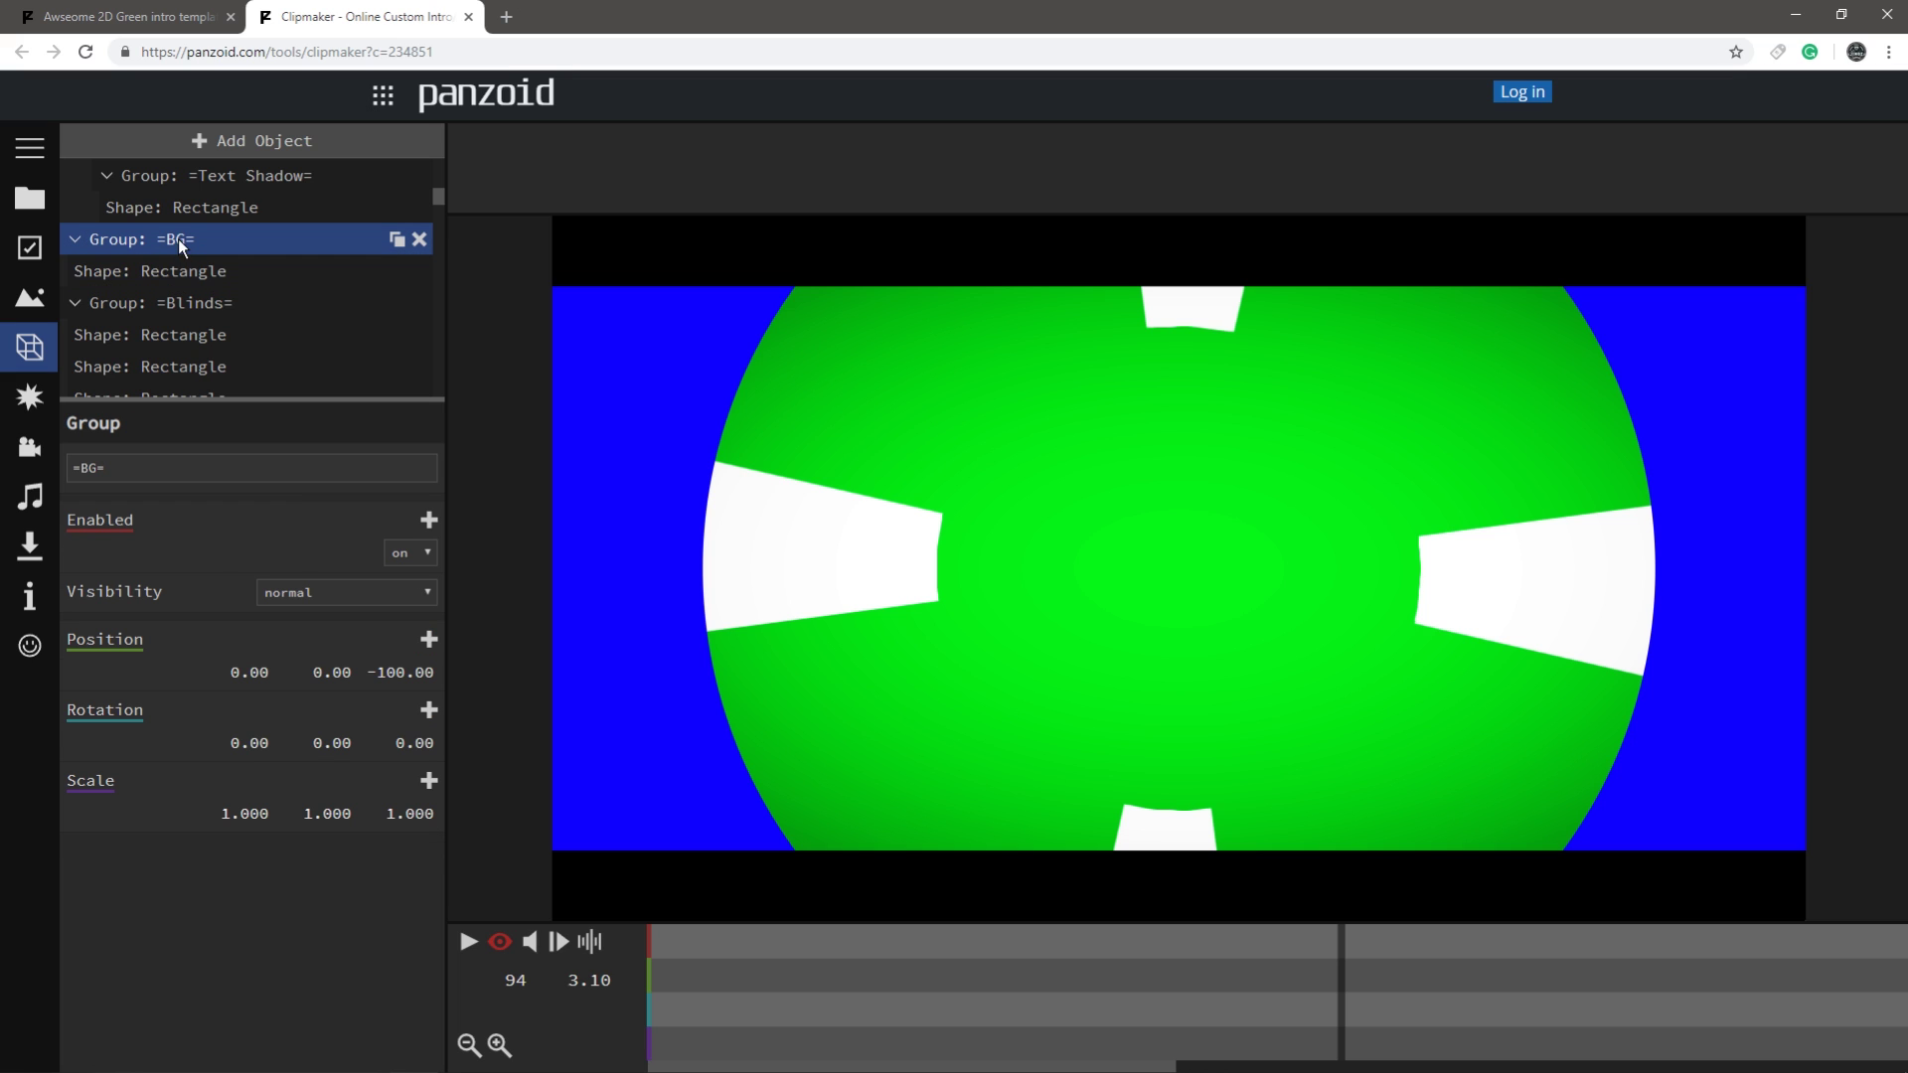
left_click(181, 265)
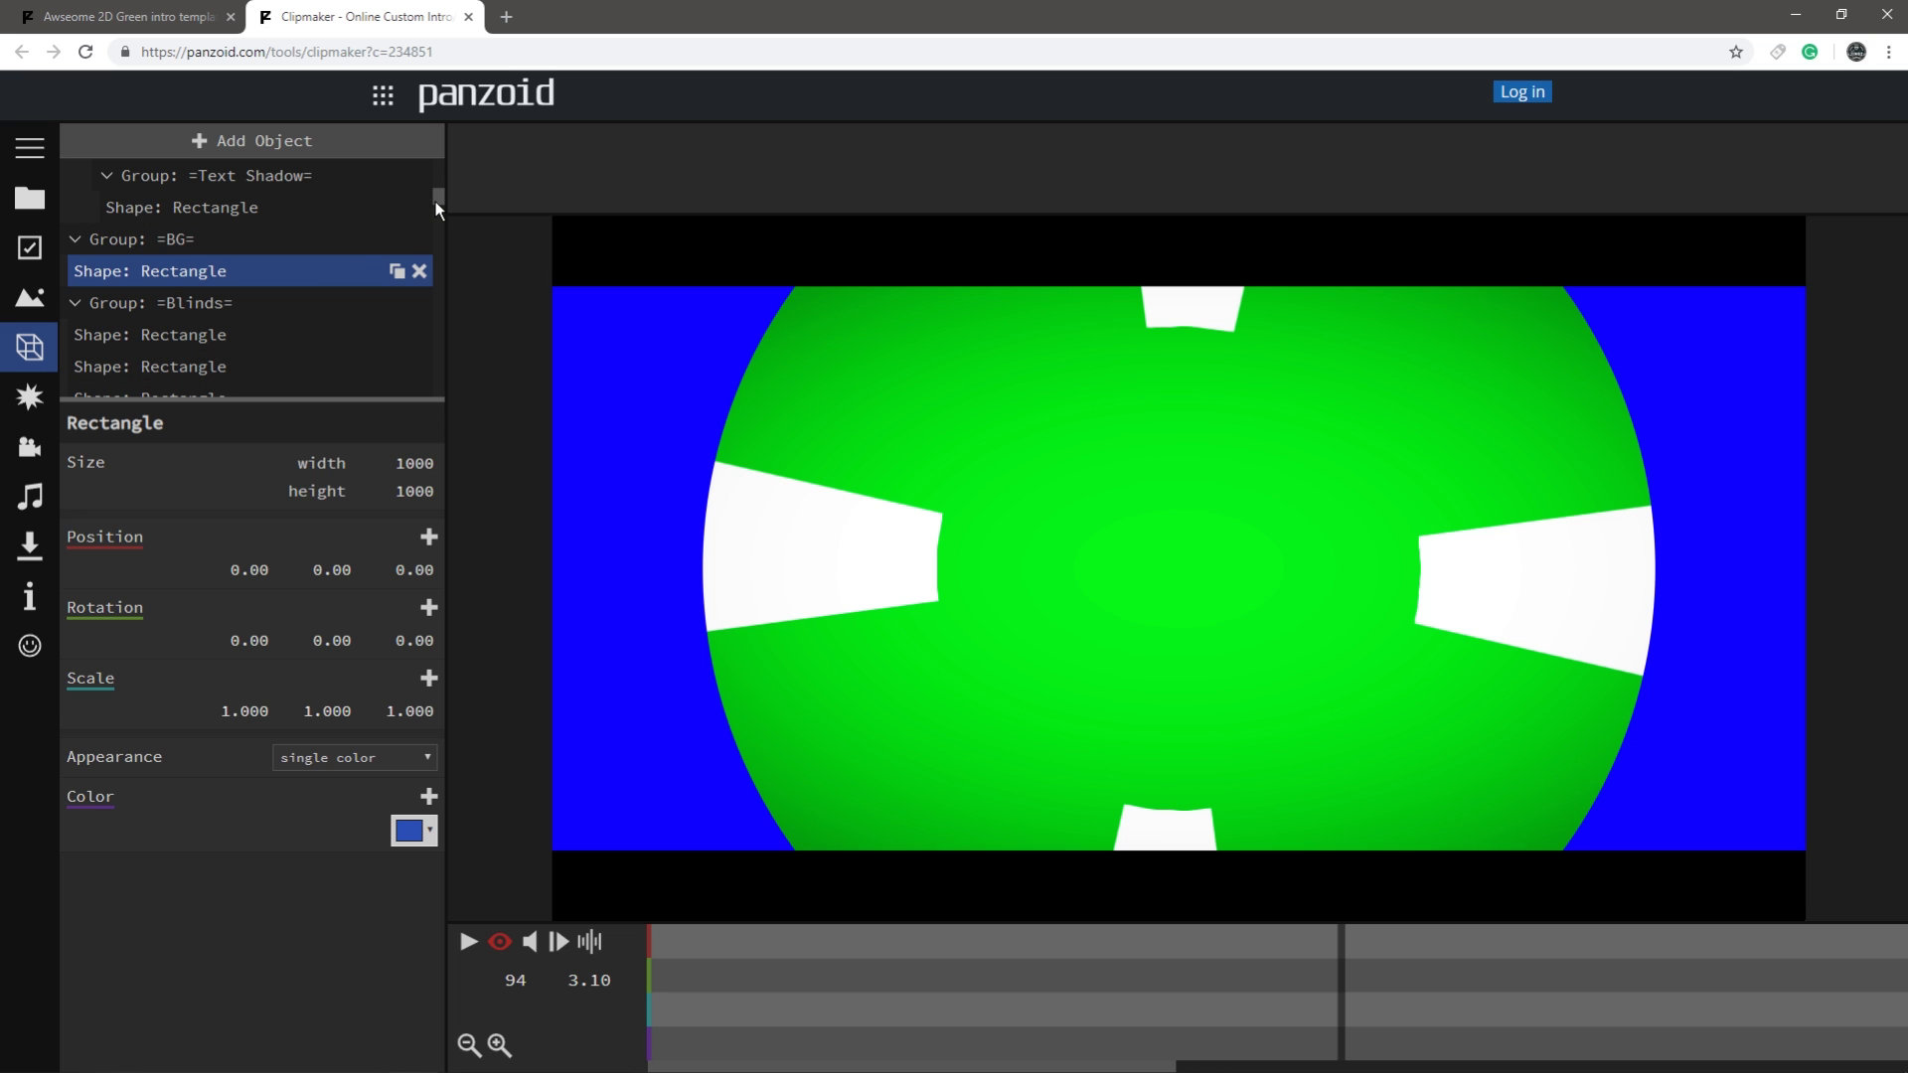
scroll(437, 209, "up", 5)
left_click_drag(1003, 984, 1660, 1026)
- Play the JINOZ intro from the start, scrub back to the logo, then show the site navigation
left_click_drag(1430, 1010, 624, 963)
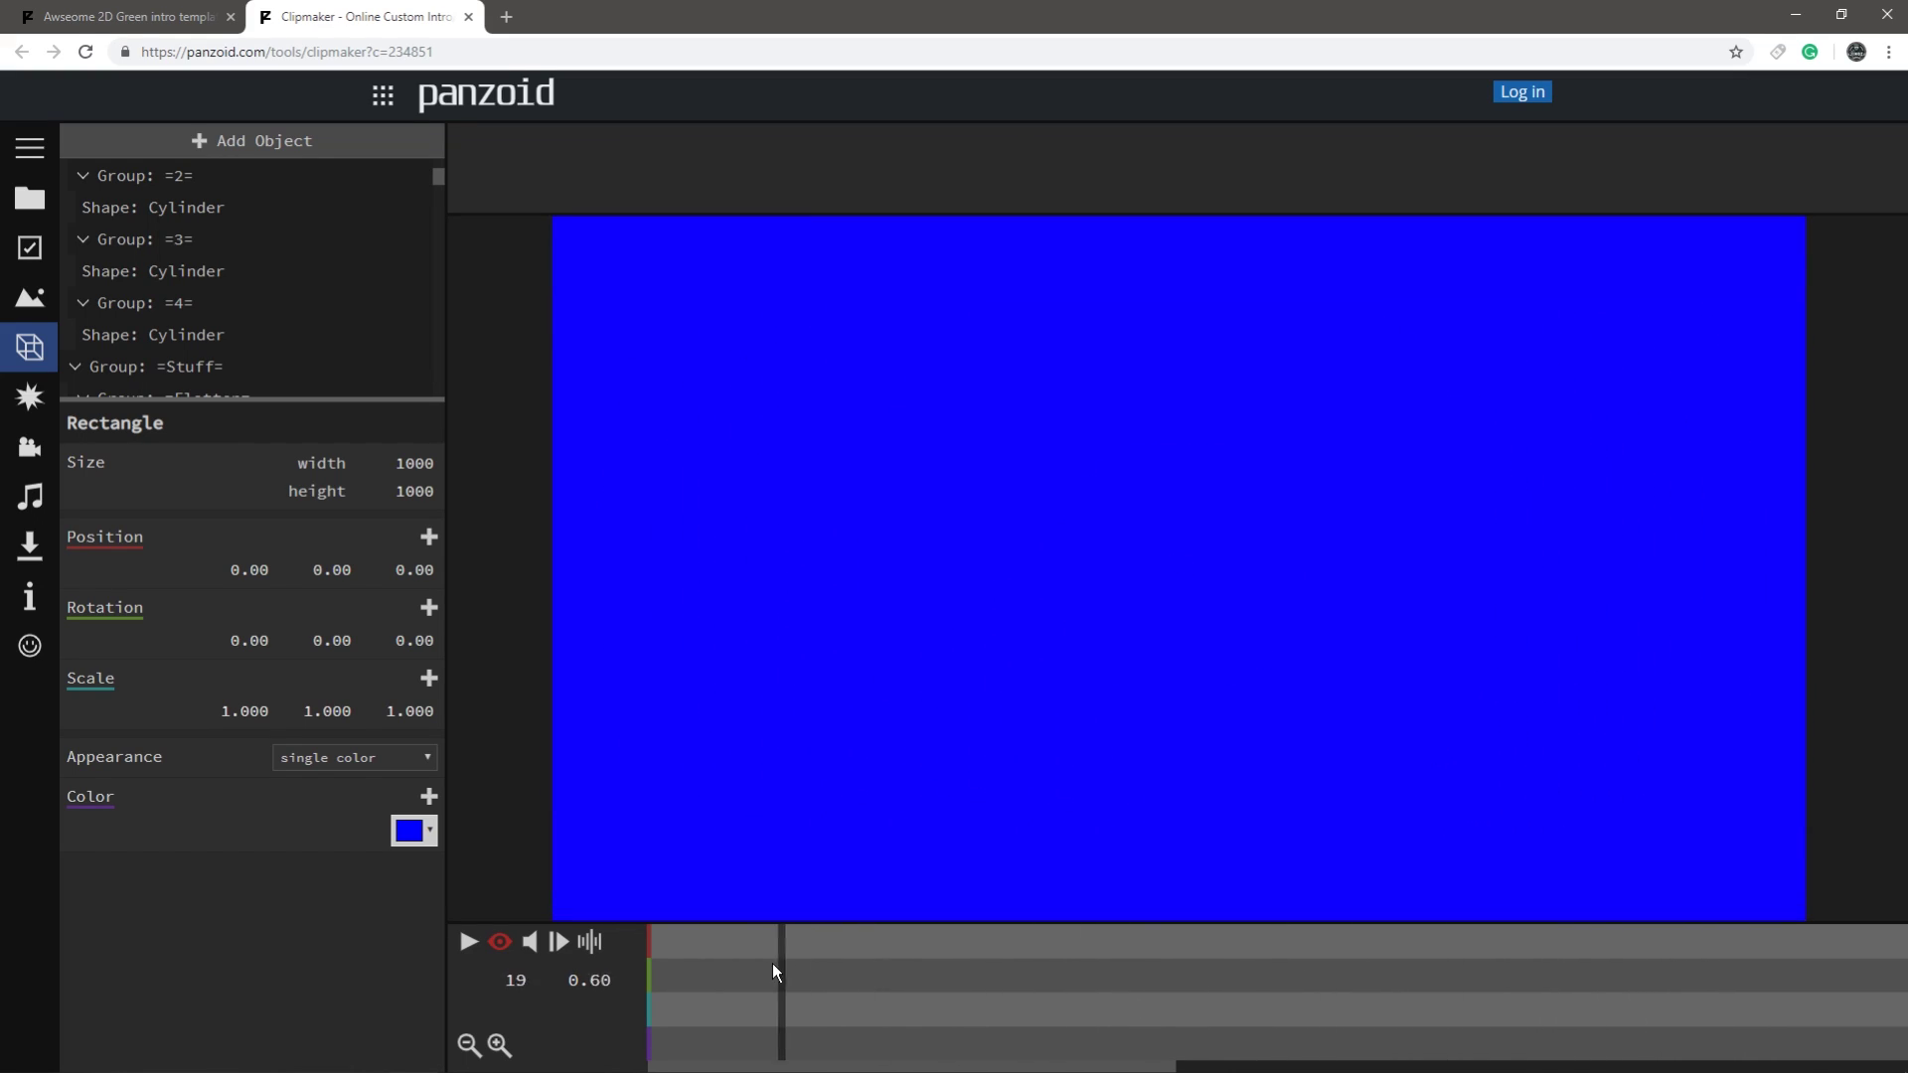
left_click(469, 942)
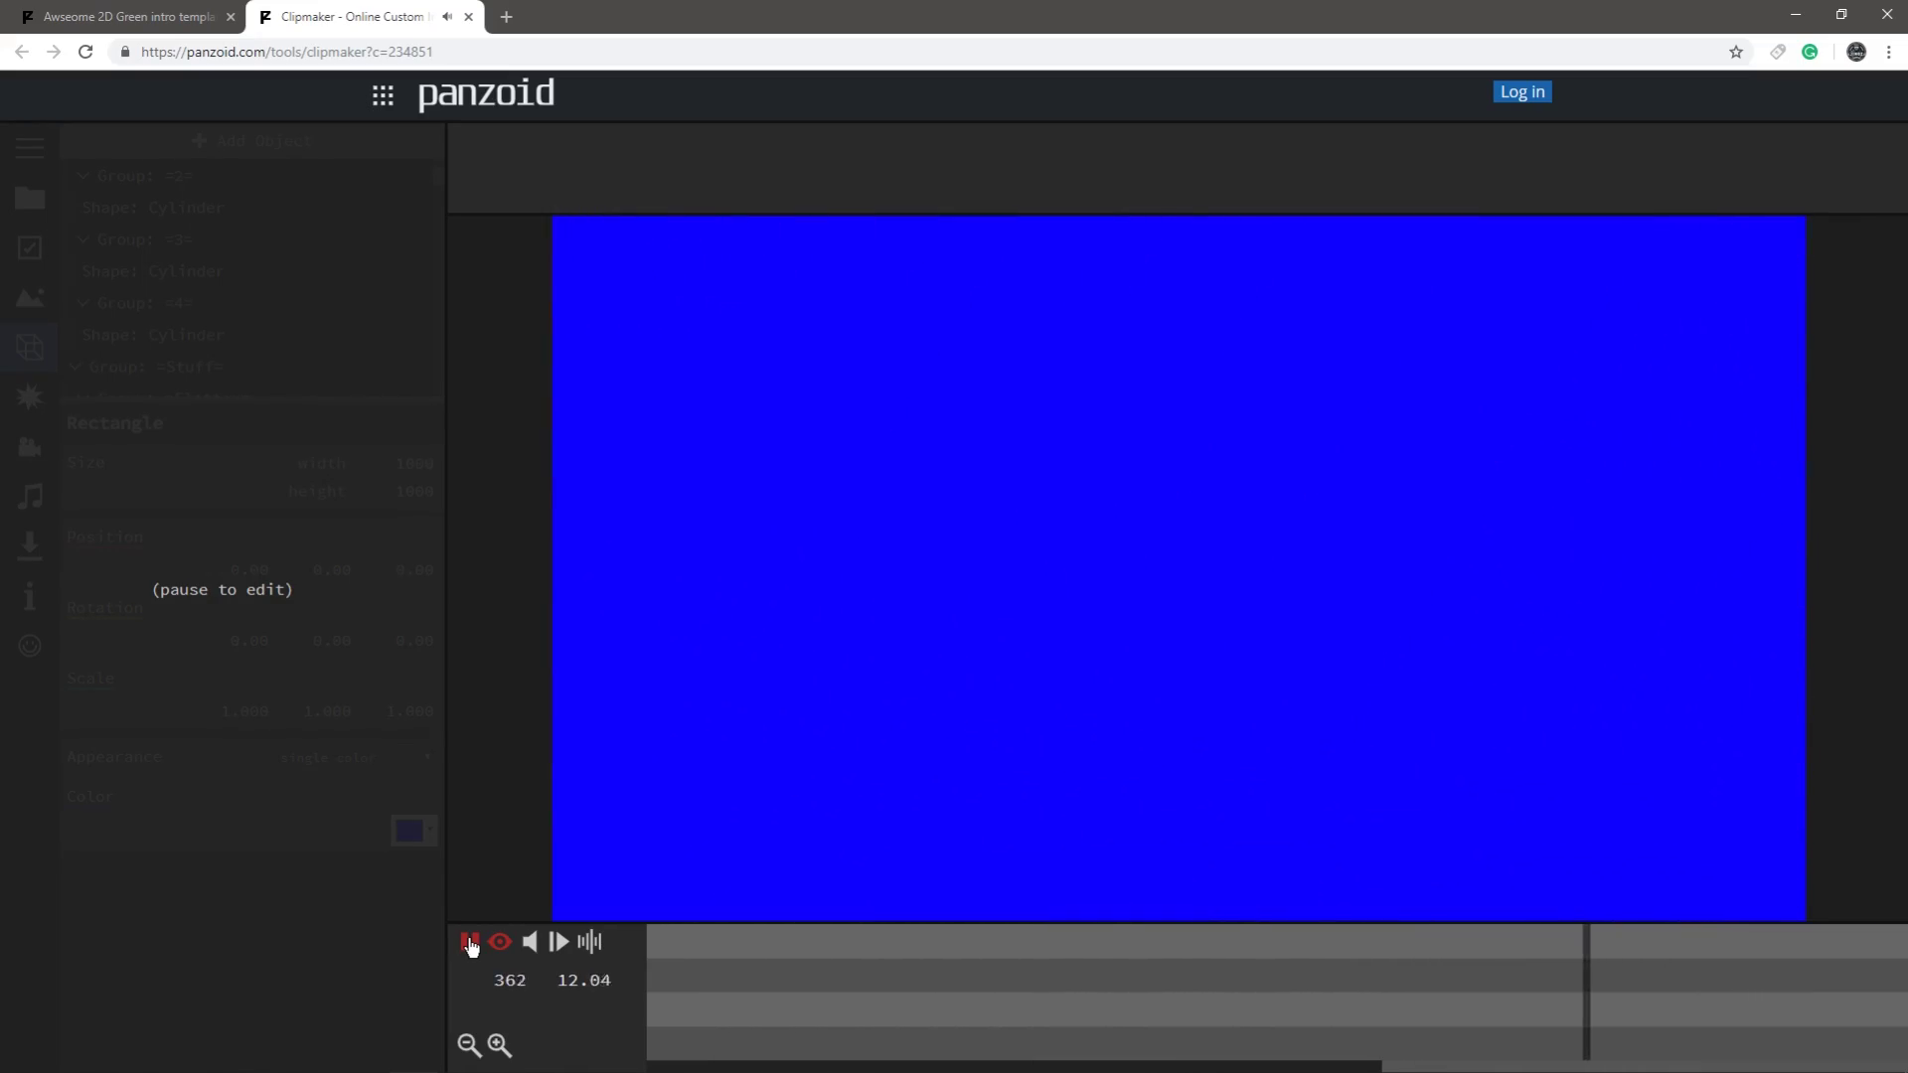
left_click(470, 942)
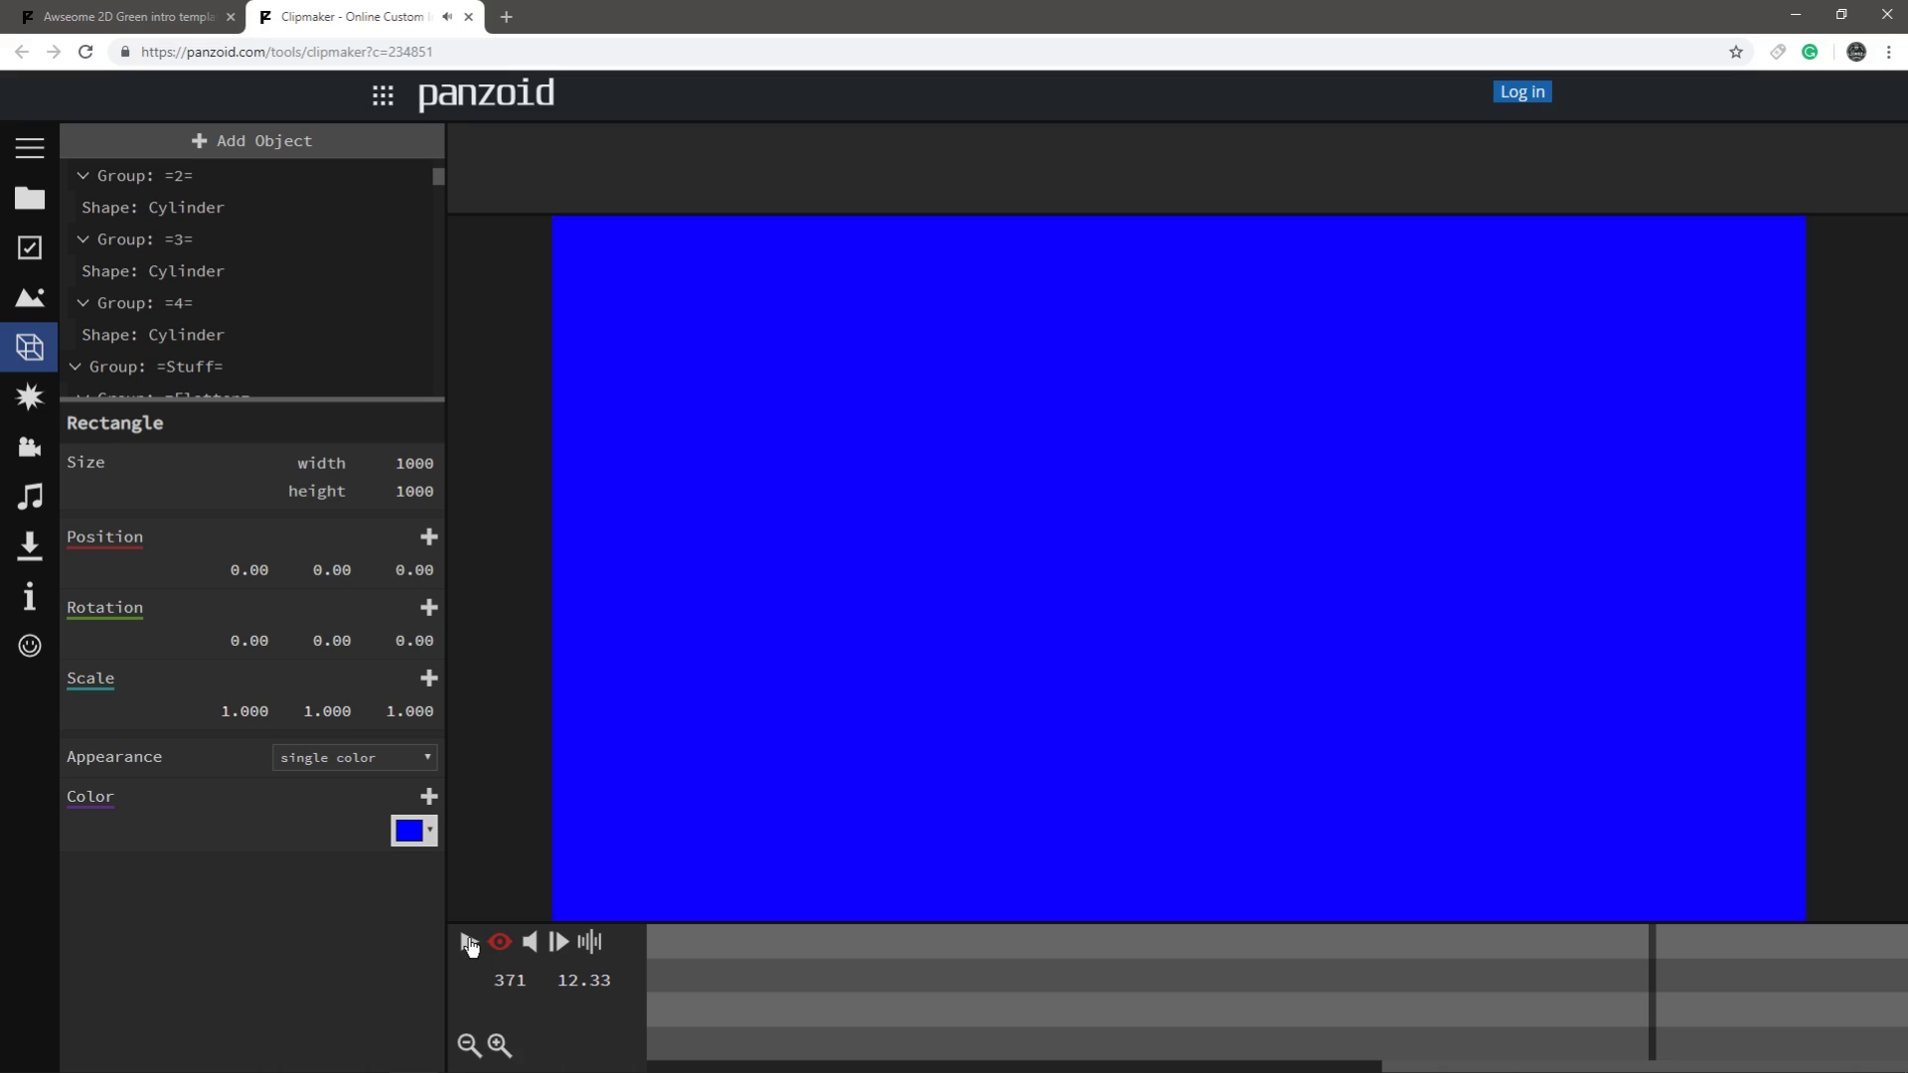
left_click(216, 261)
left_click(1337, 986)
left_click_drag(1338, 986, 939, 940)
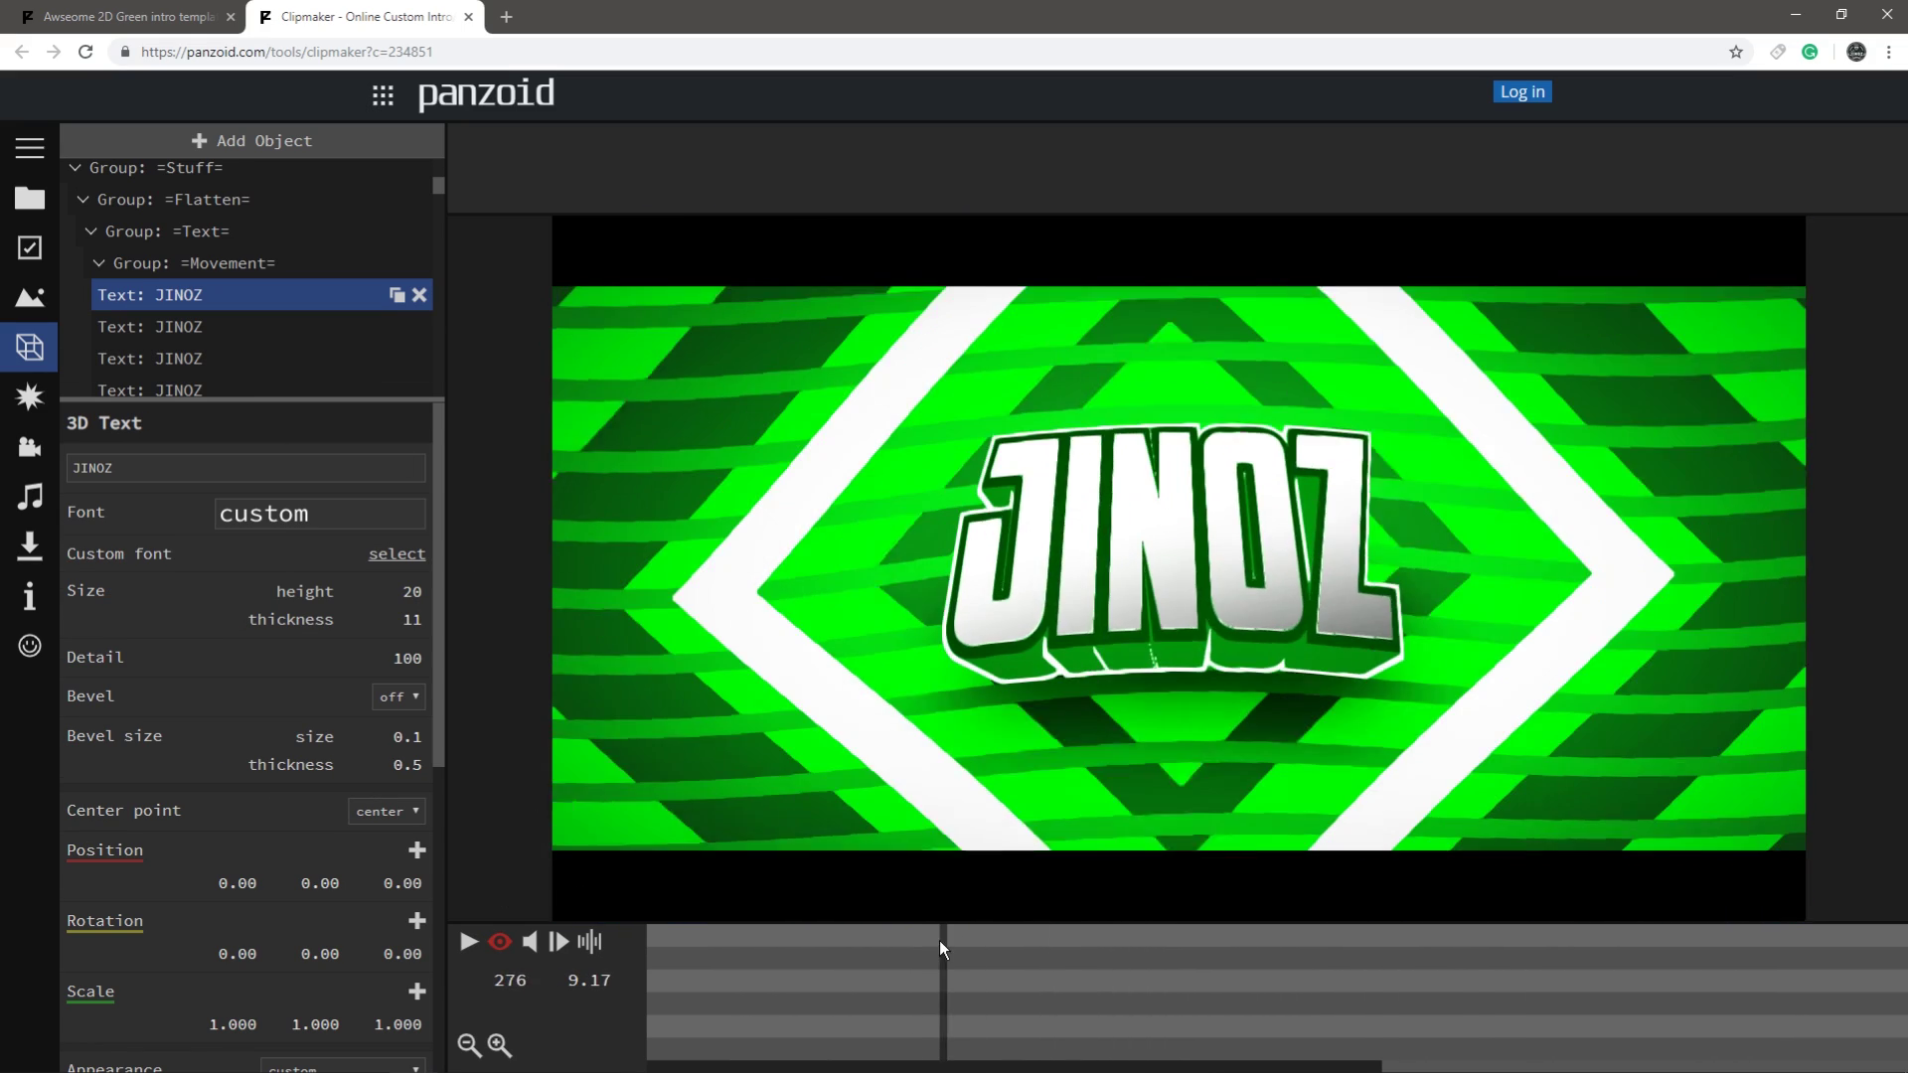
left_click(390, 97)
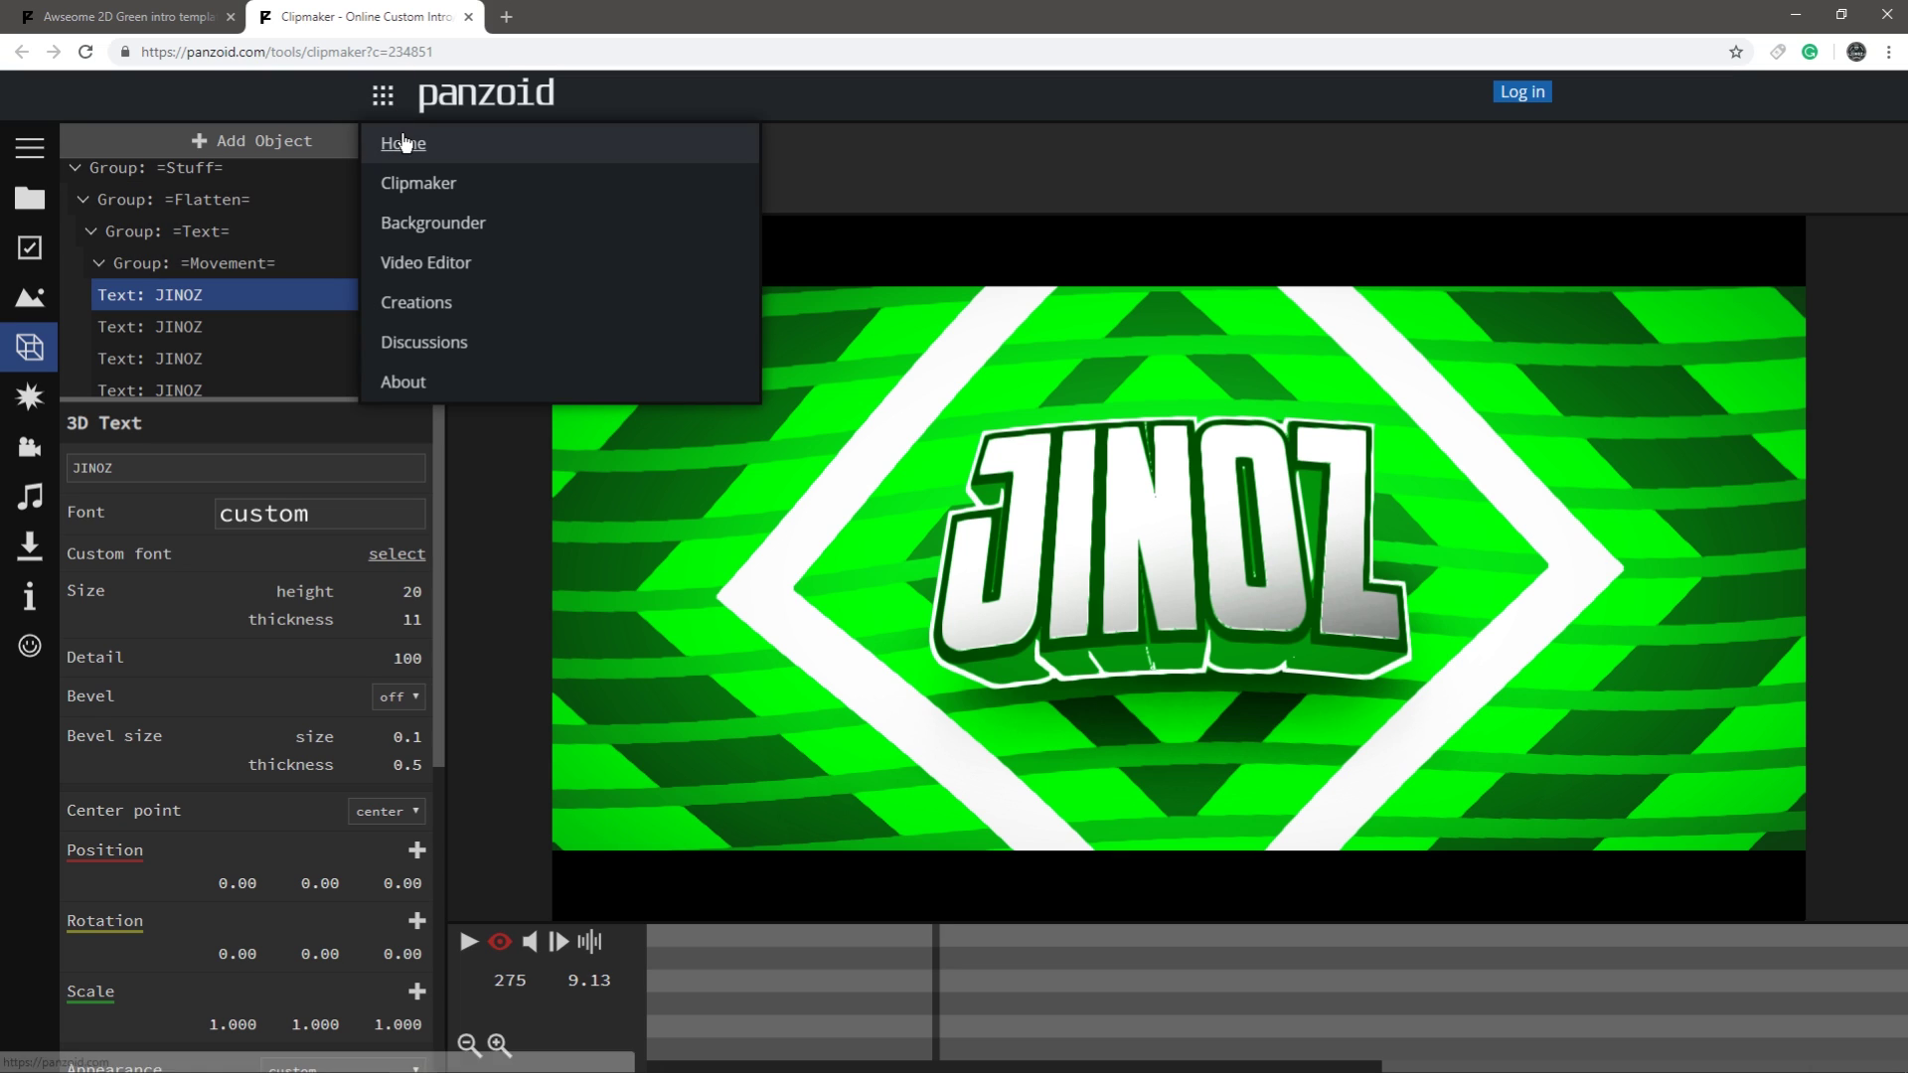
- Leave the editor and open the INSANE KAWAII NIKO-NIKO ANIME intro template in Clipmaker
left_click(401, 142)
left_click(1038, 166)
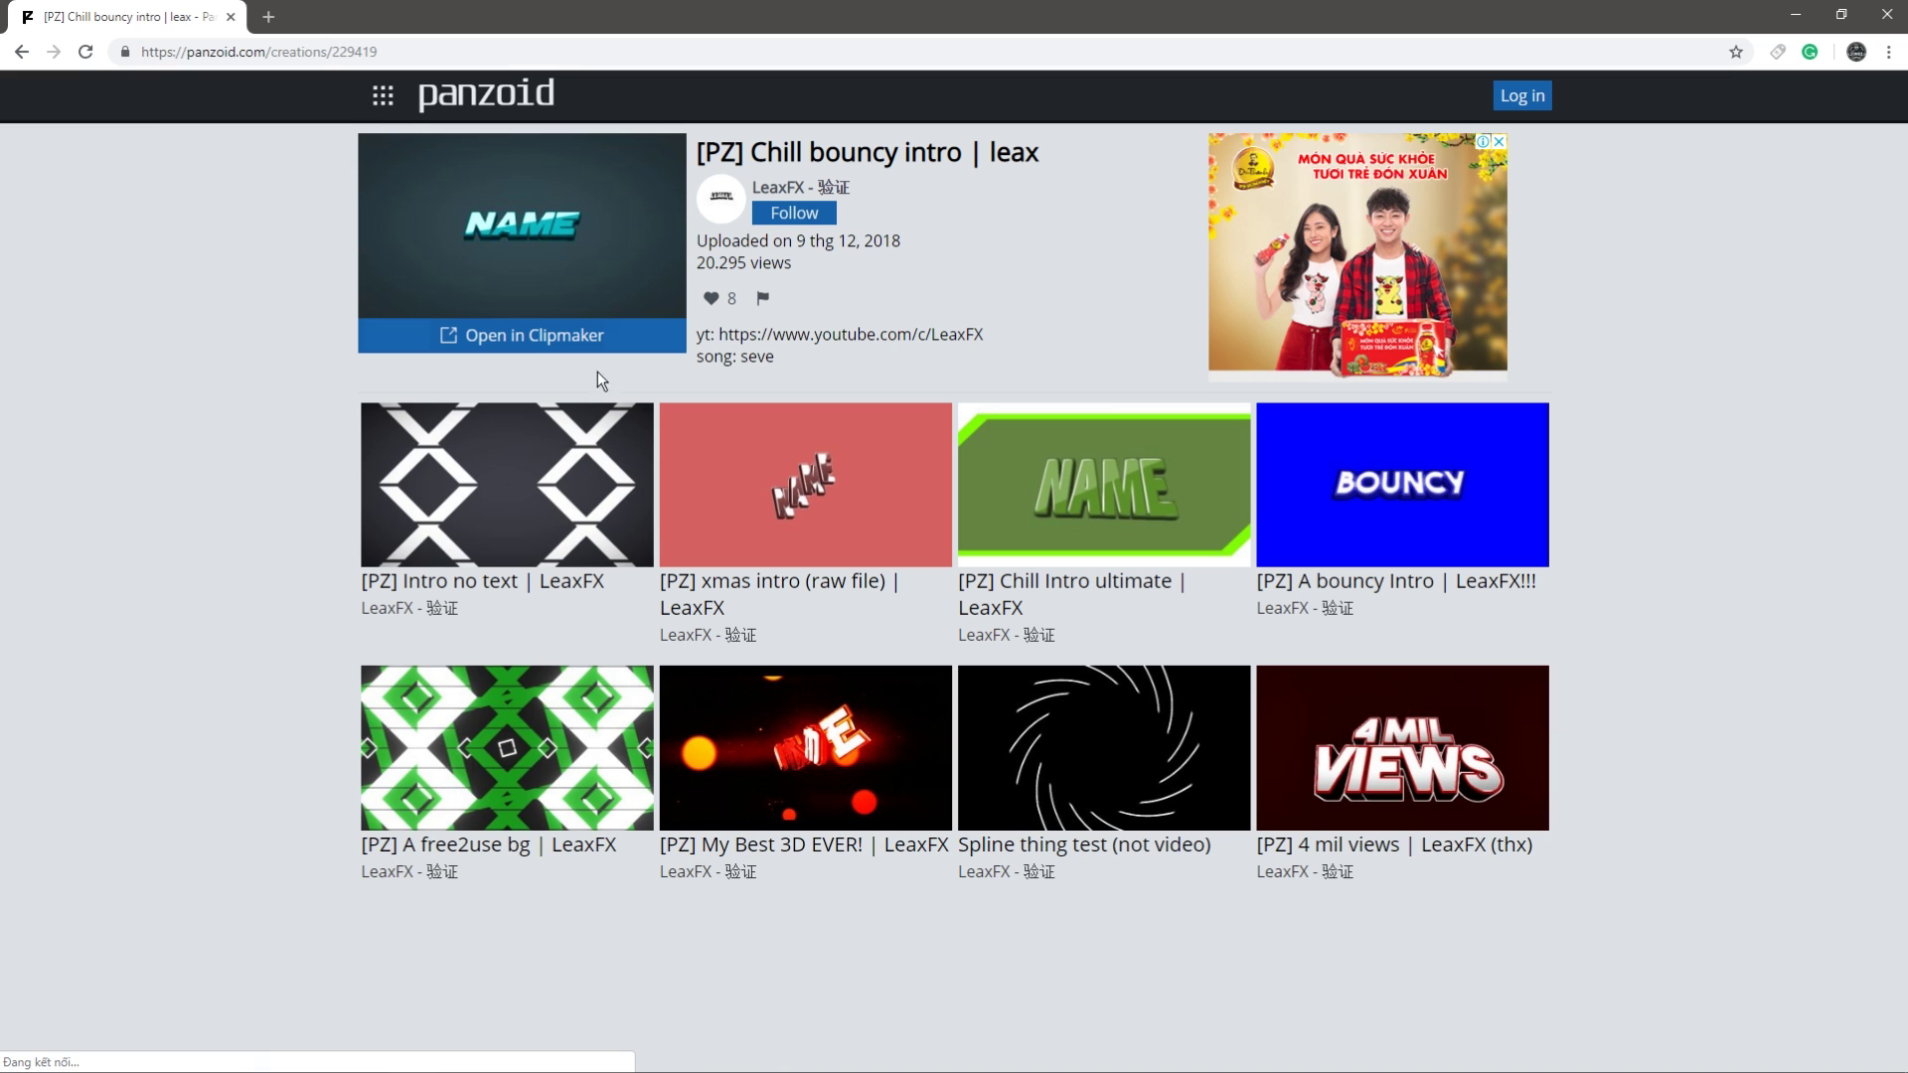
left_click(484, 95)
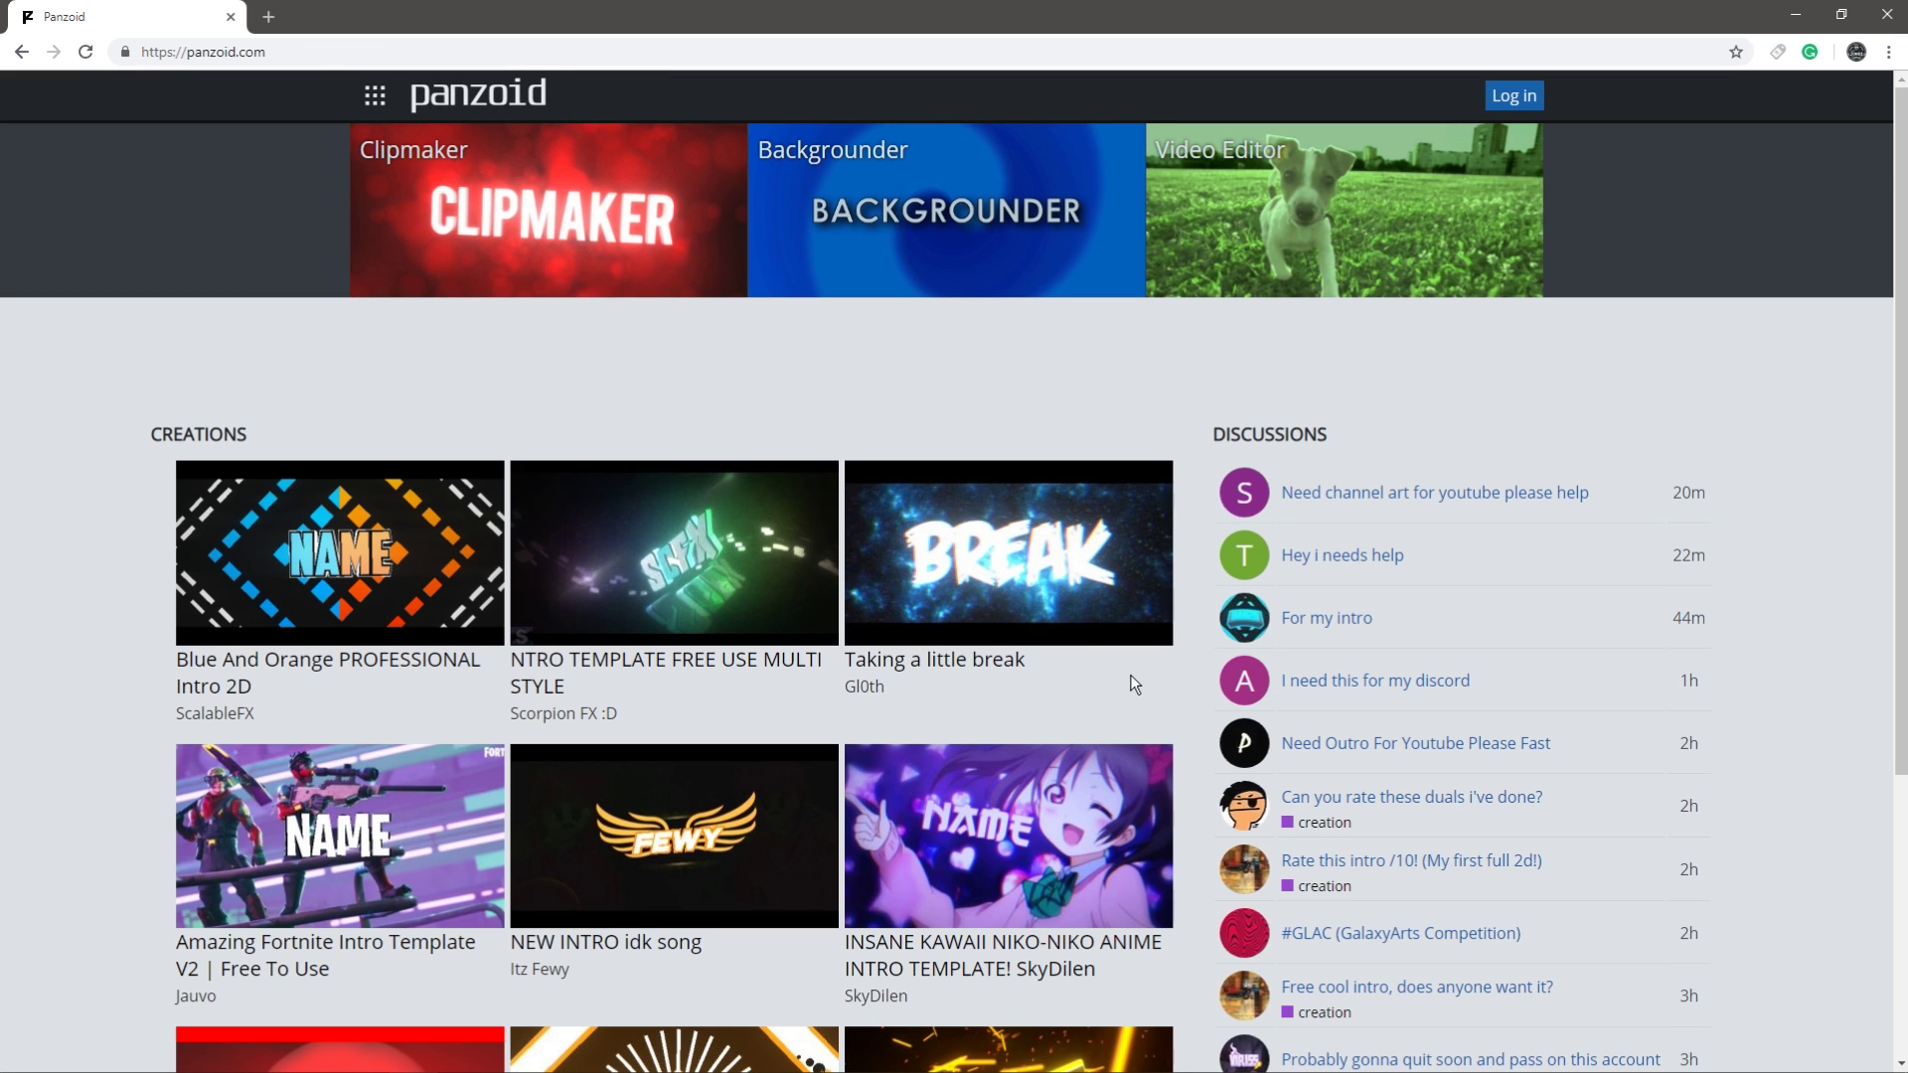
scroll(1071, 562, "down", 4)
left_click(1041, 434)
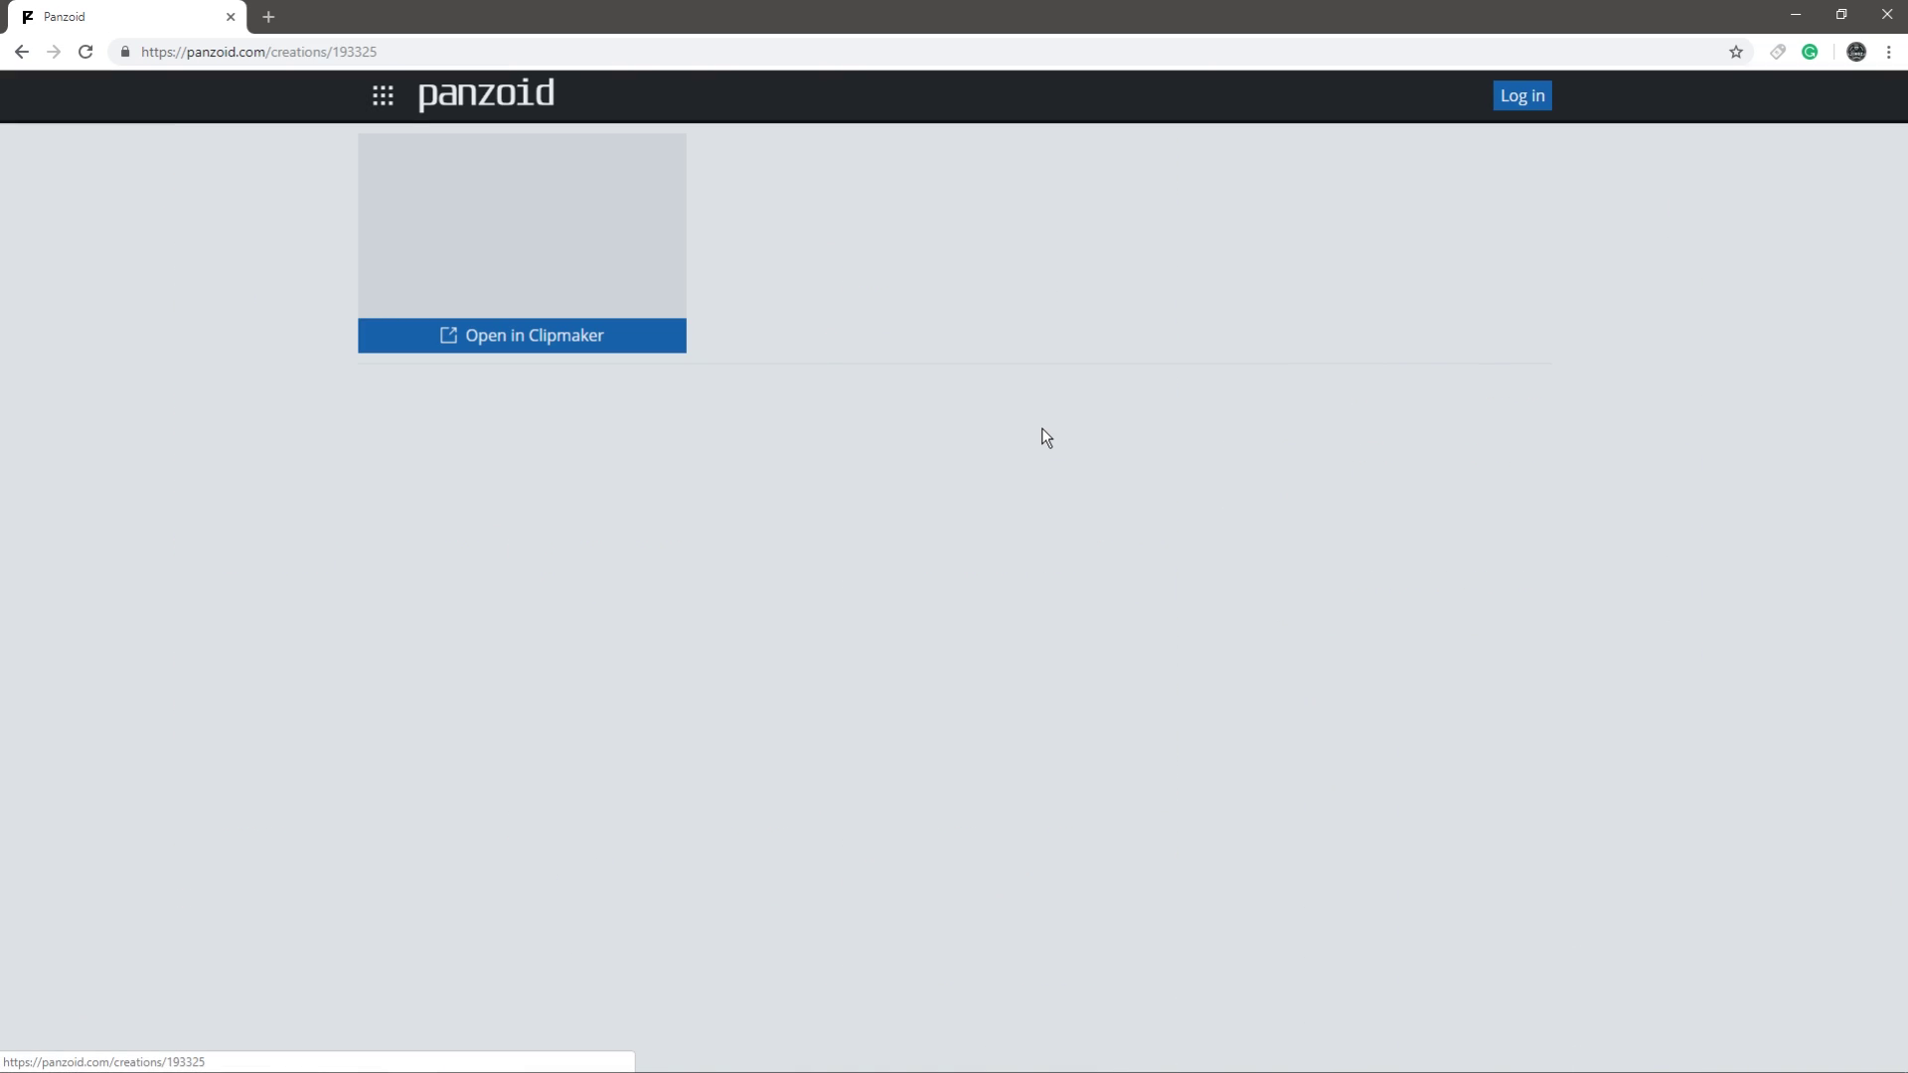
left_click(578, 337)
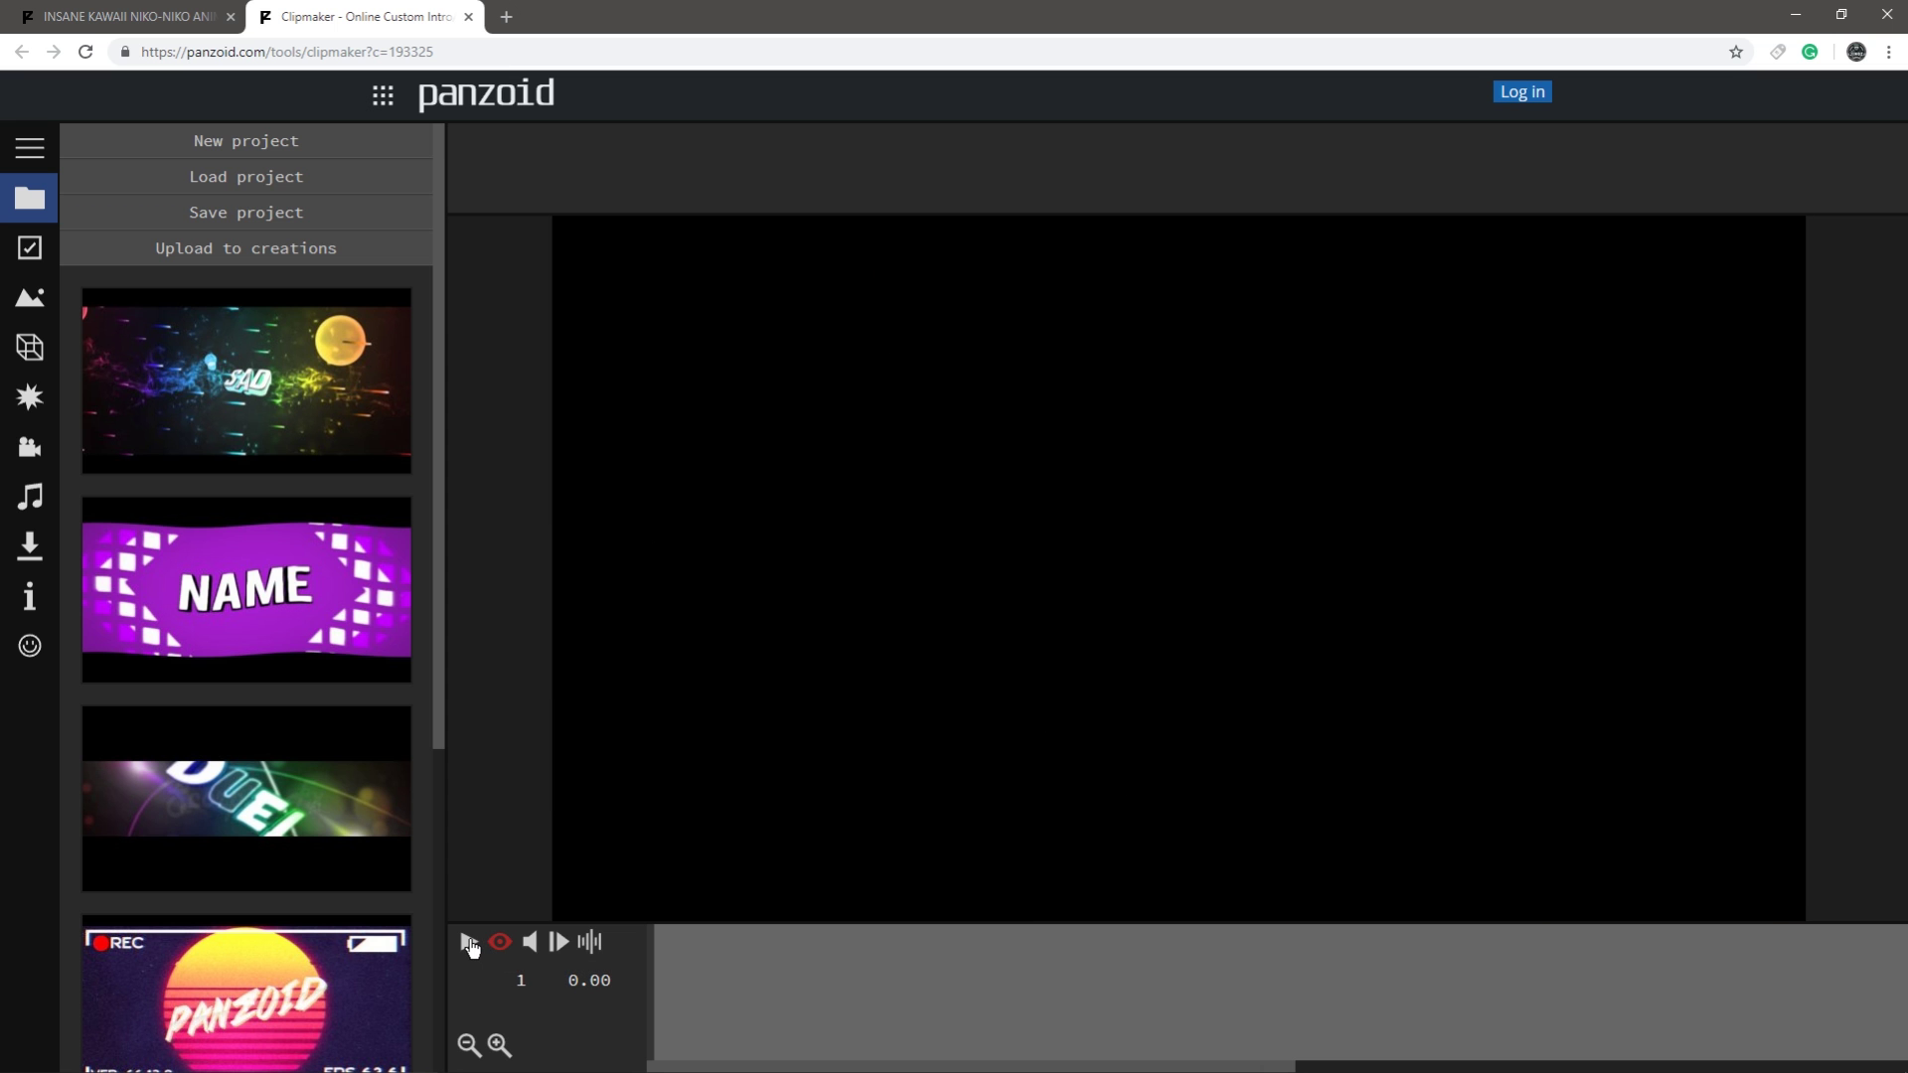
left_click(470, 942)
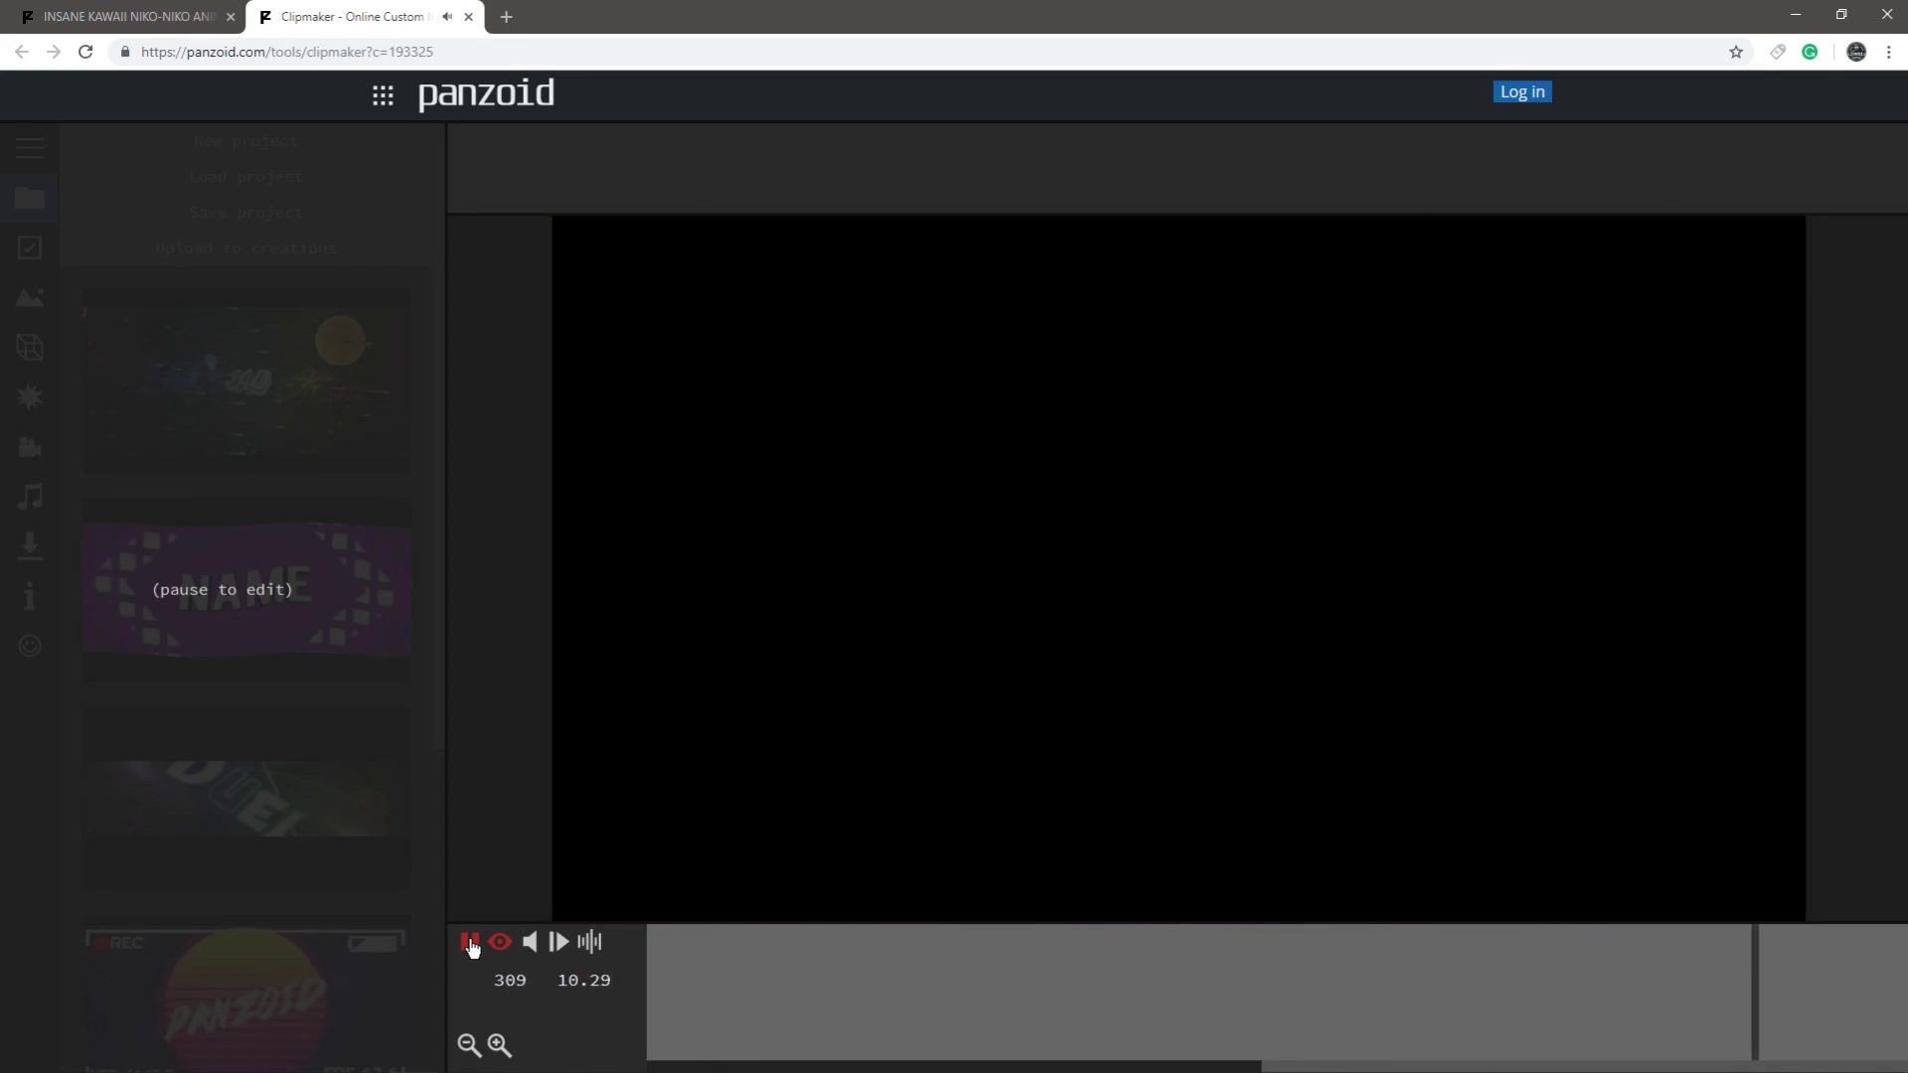
left_click(470, 943)
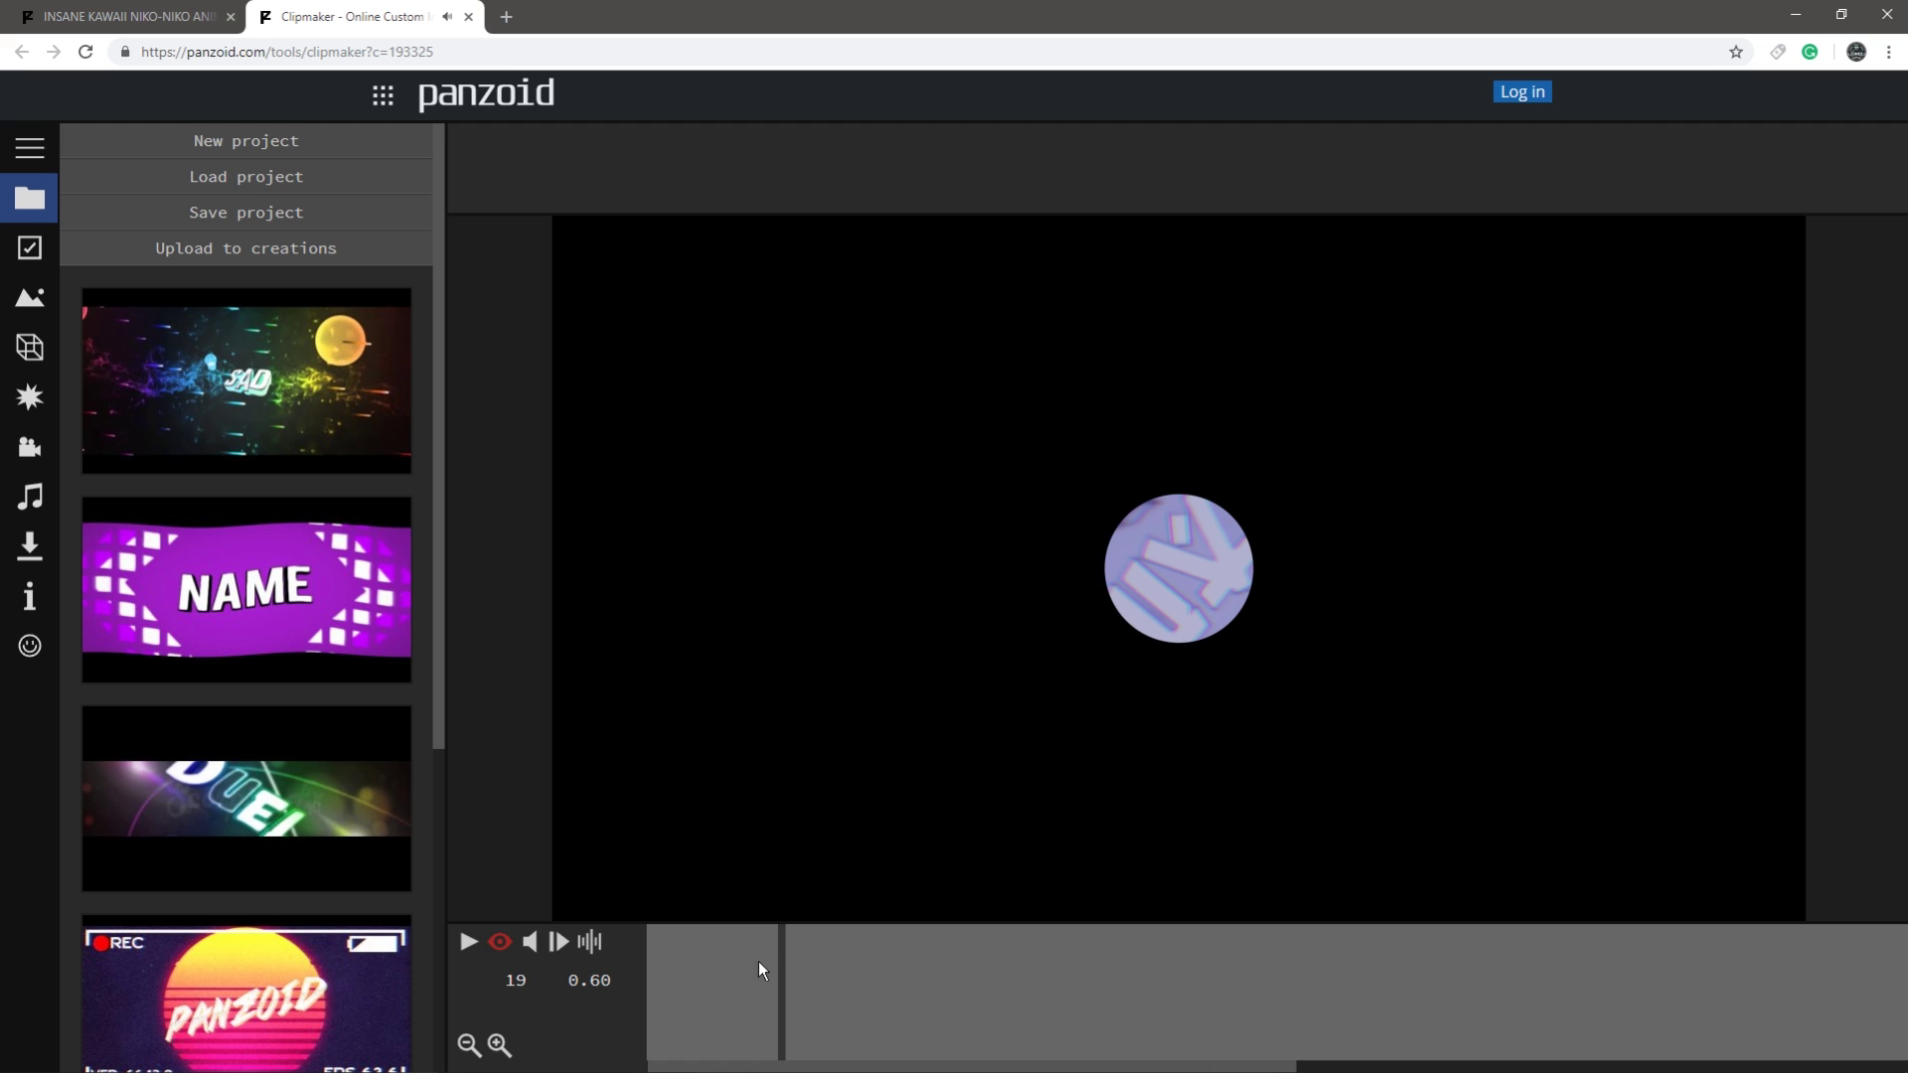
left_click_drag(759, 964, 1467, 1016)
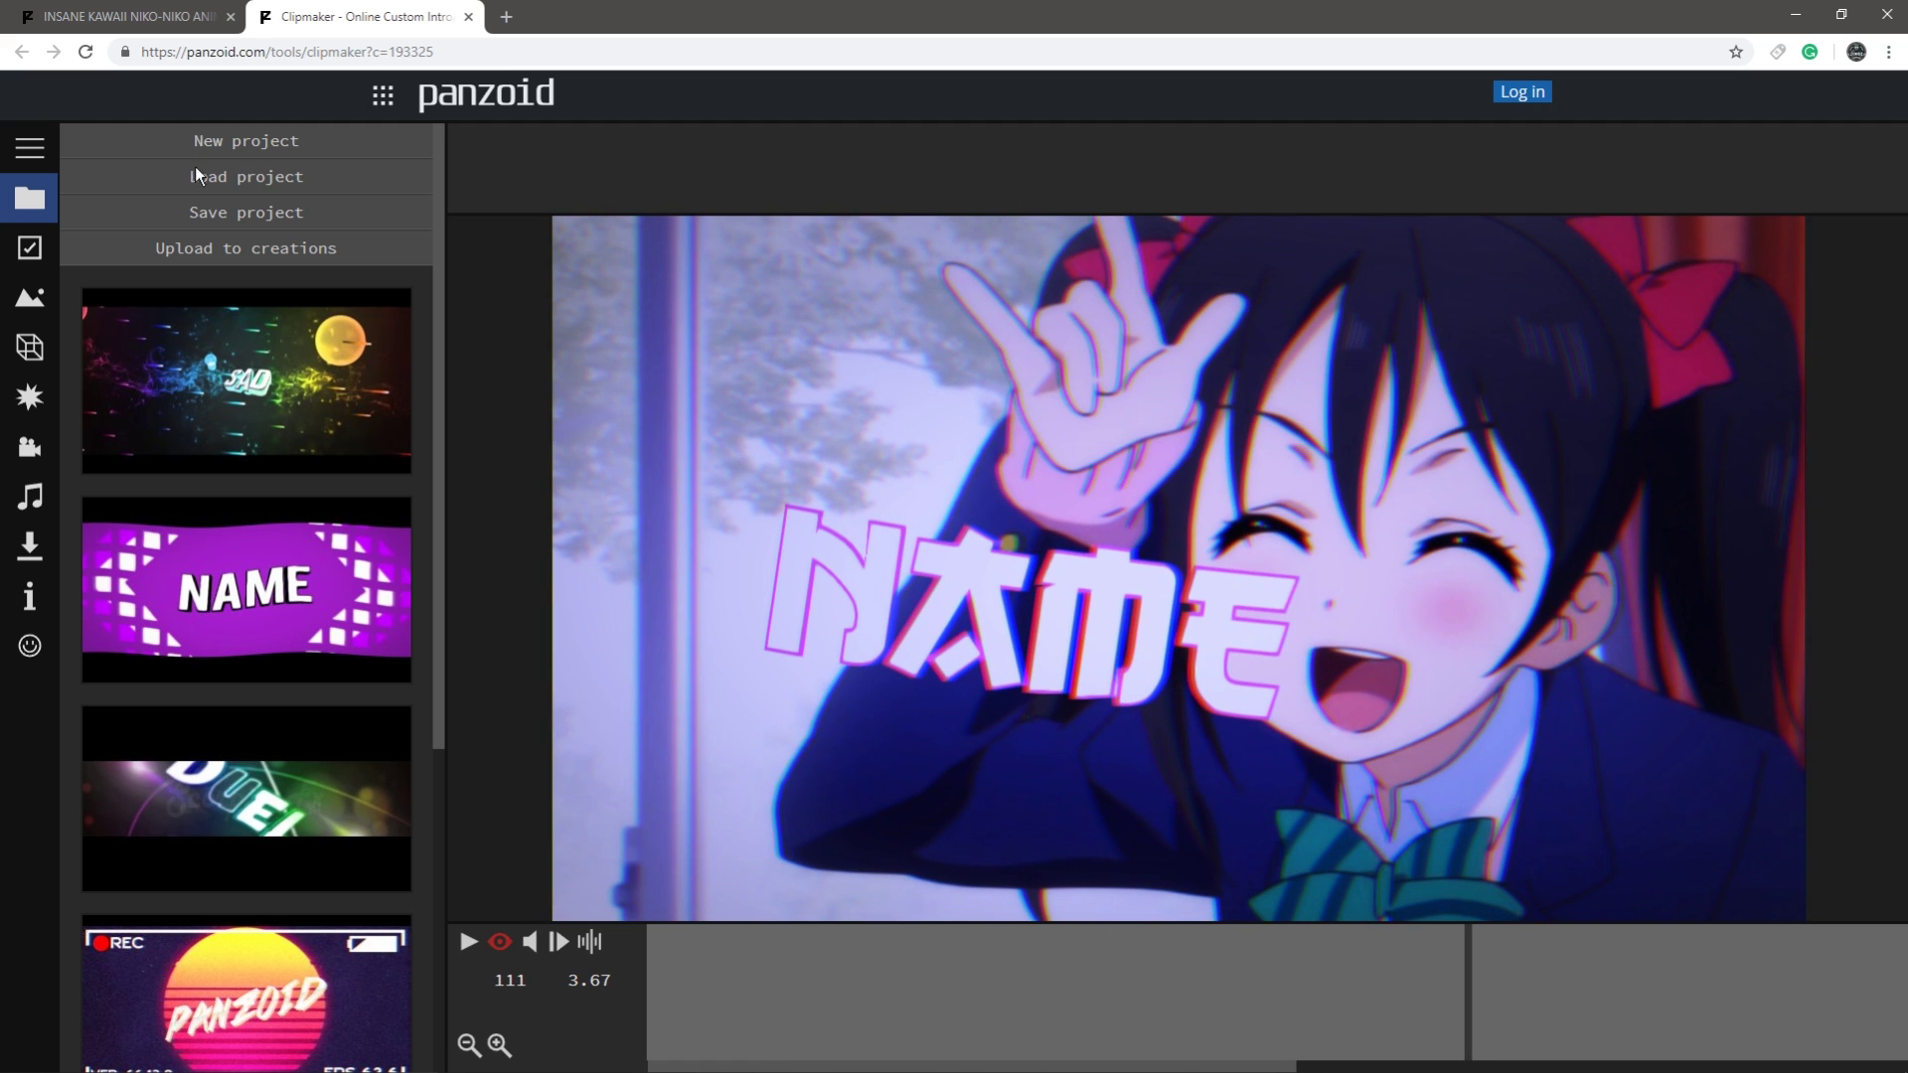
- Set the anime template's frame rate to 60
left_click(38, 343)
left_click(30, 247)
left_click(407, 223)
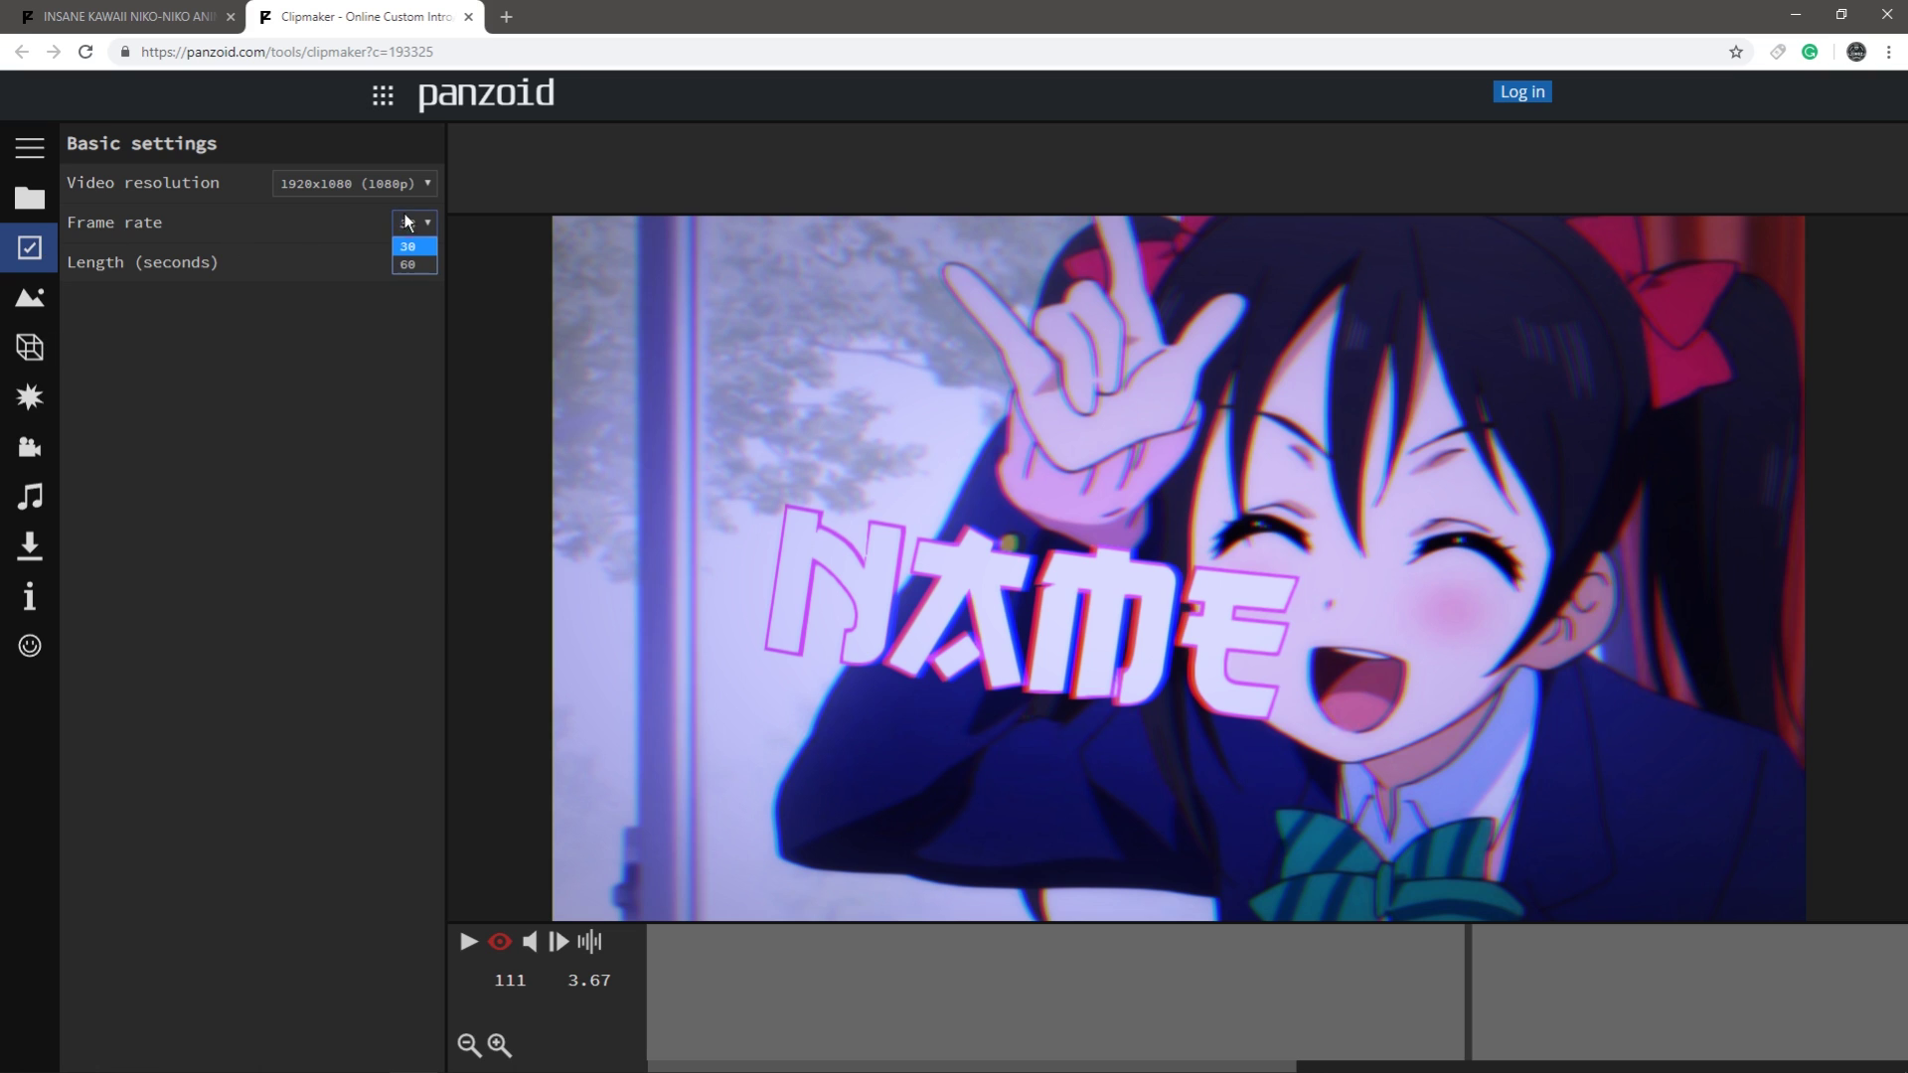
left_click(407, 265)
- Retype both NAME text layers as JINOZ
left_click(30, 347)
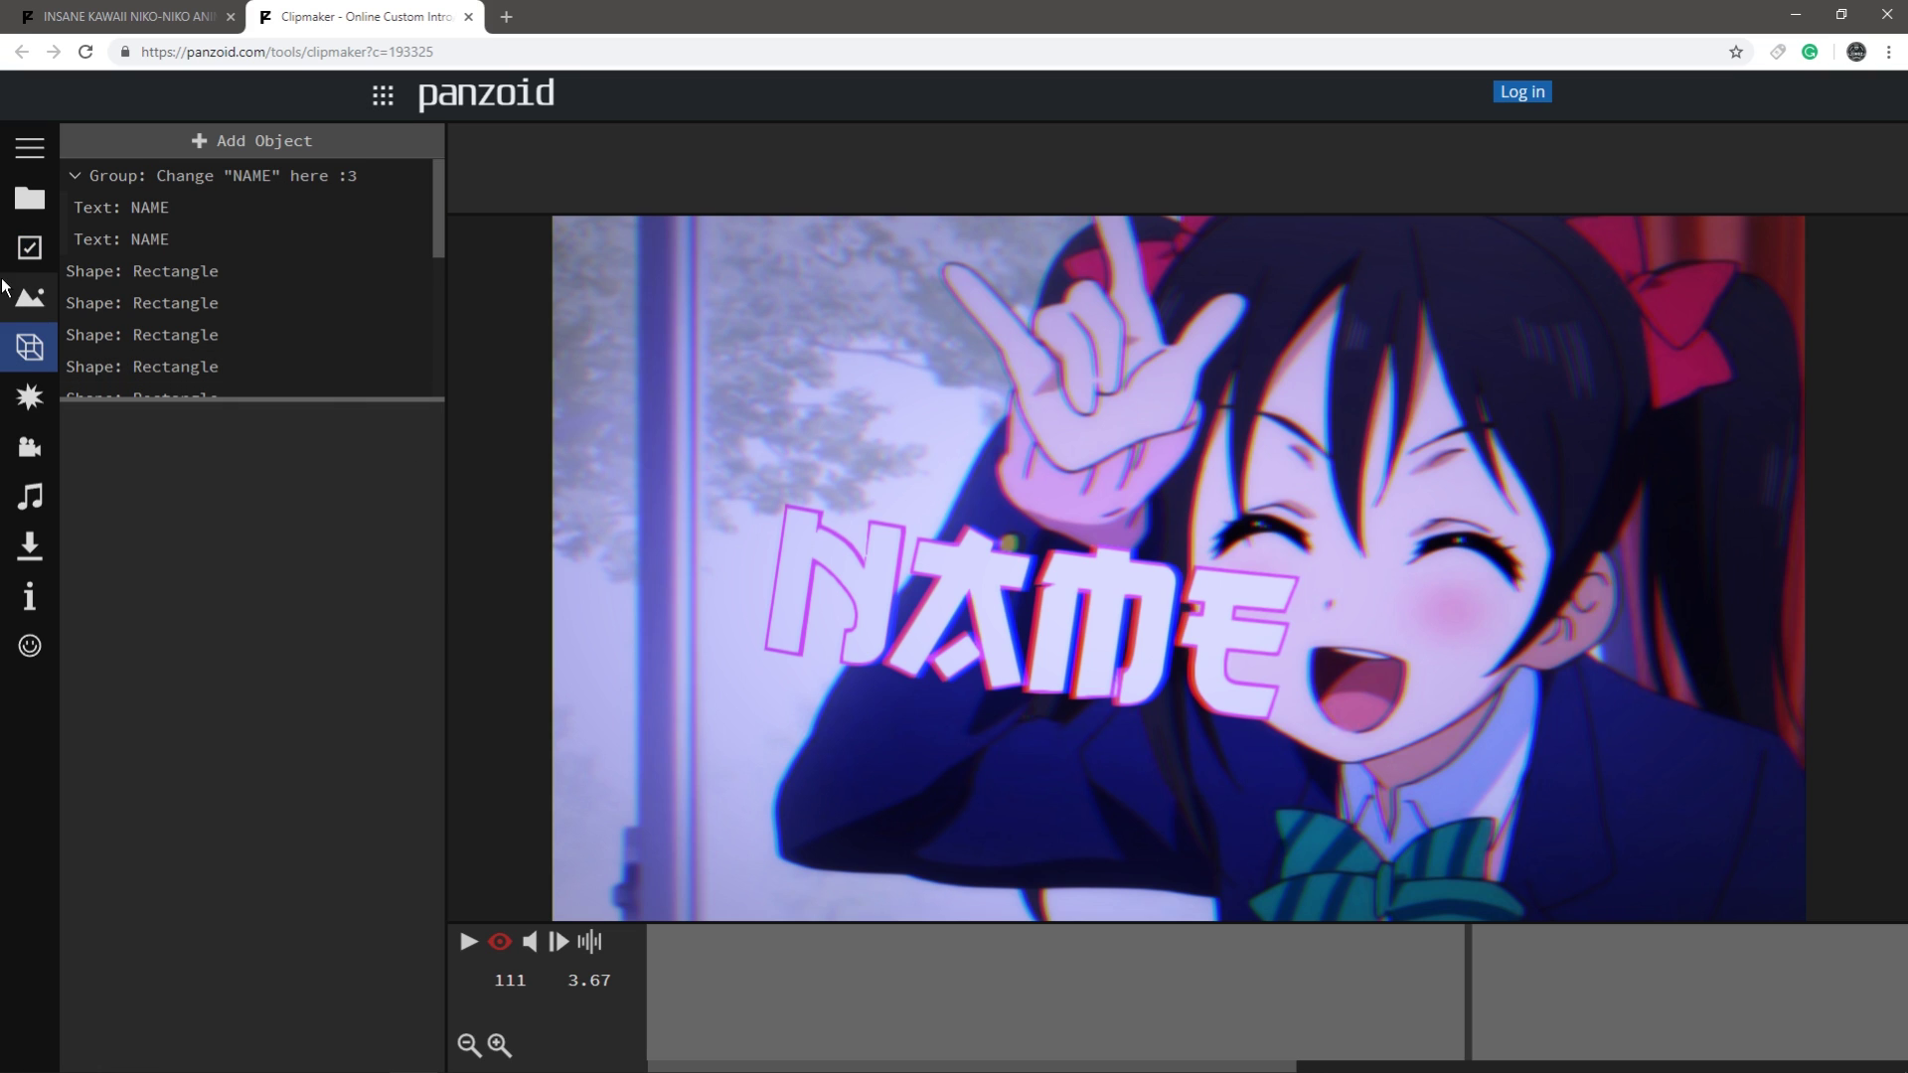
left_click(164, 210)
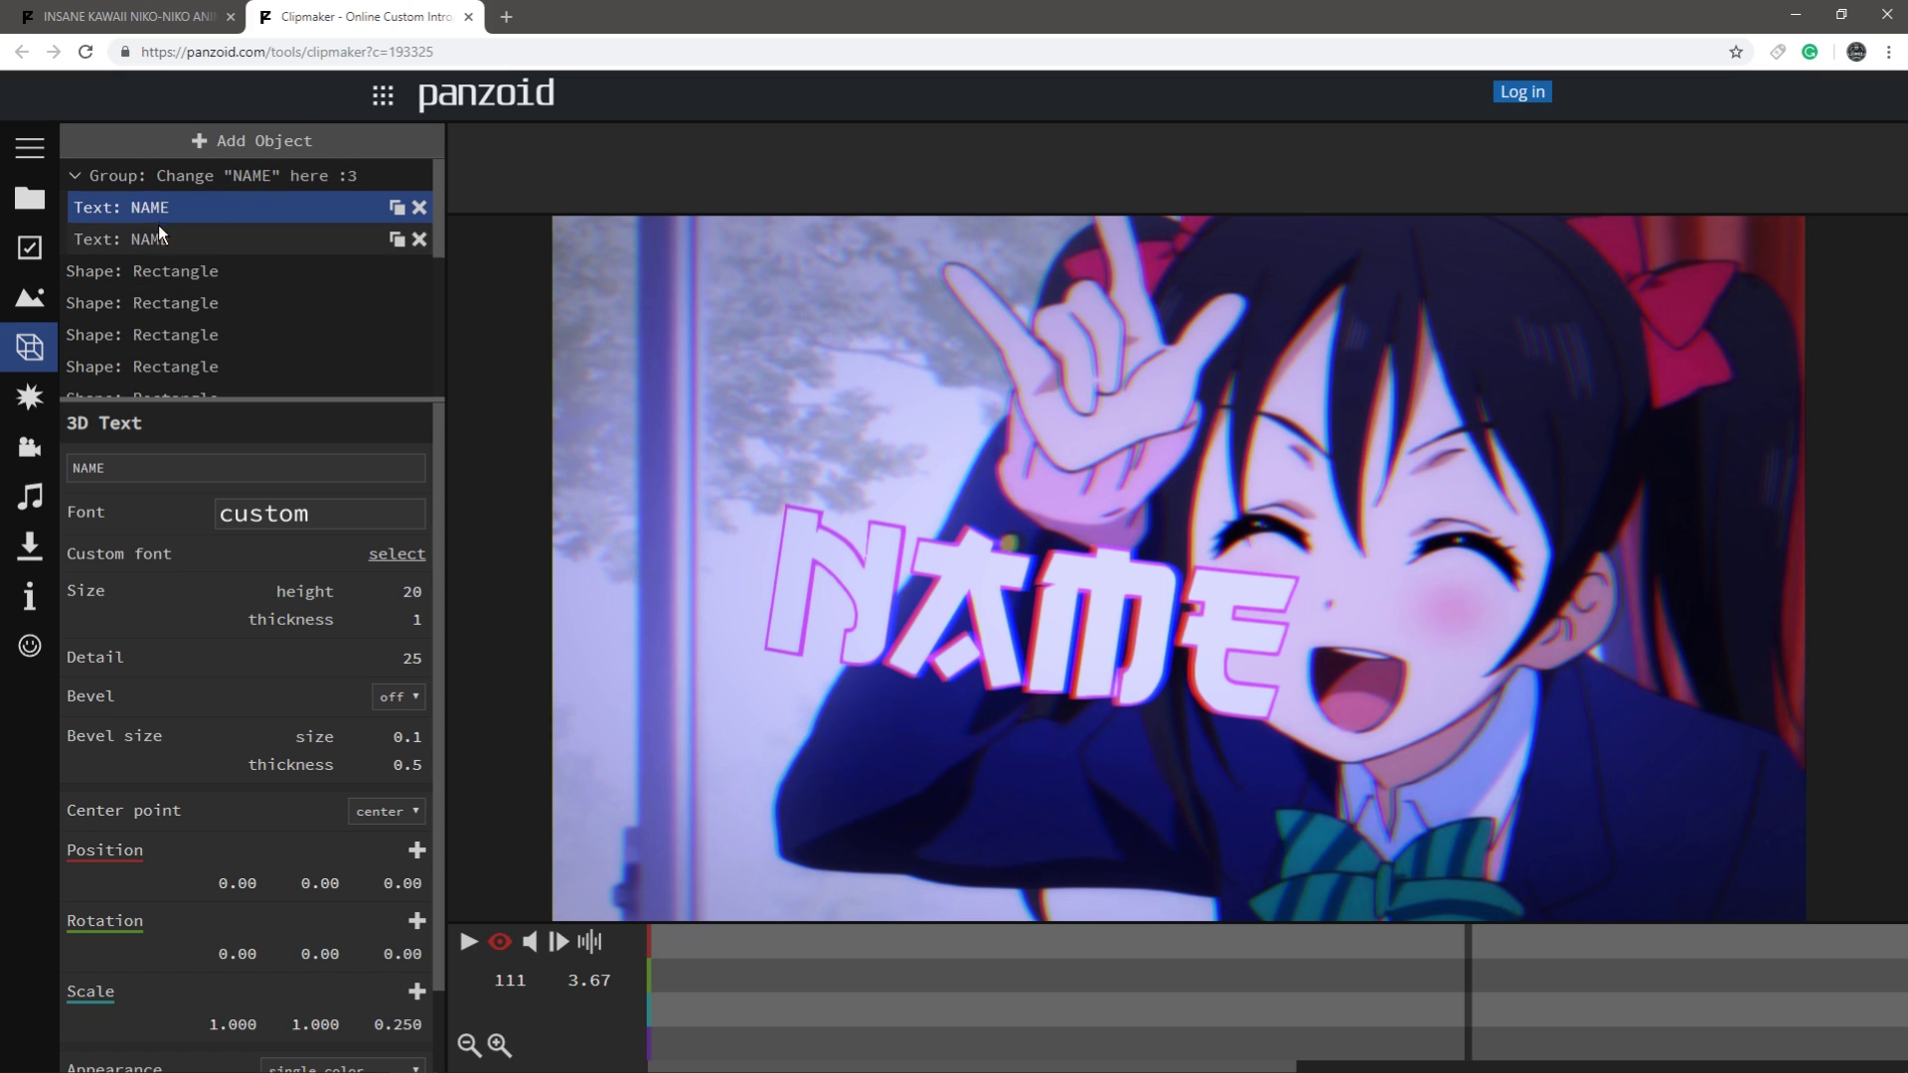
type("JINOZ")
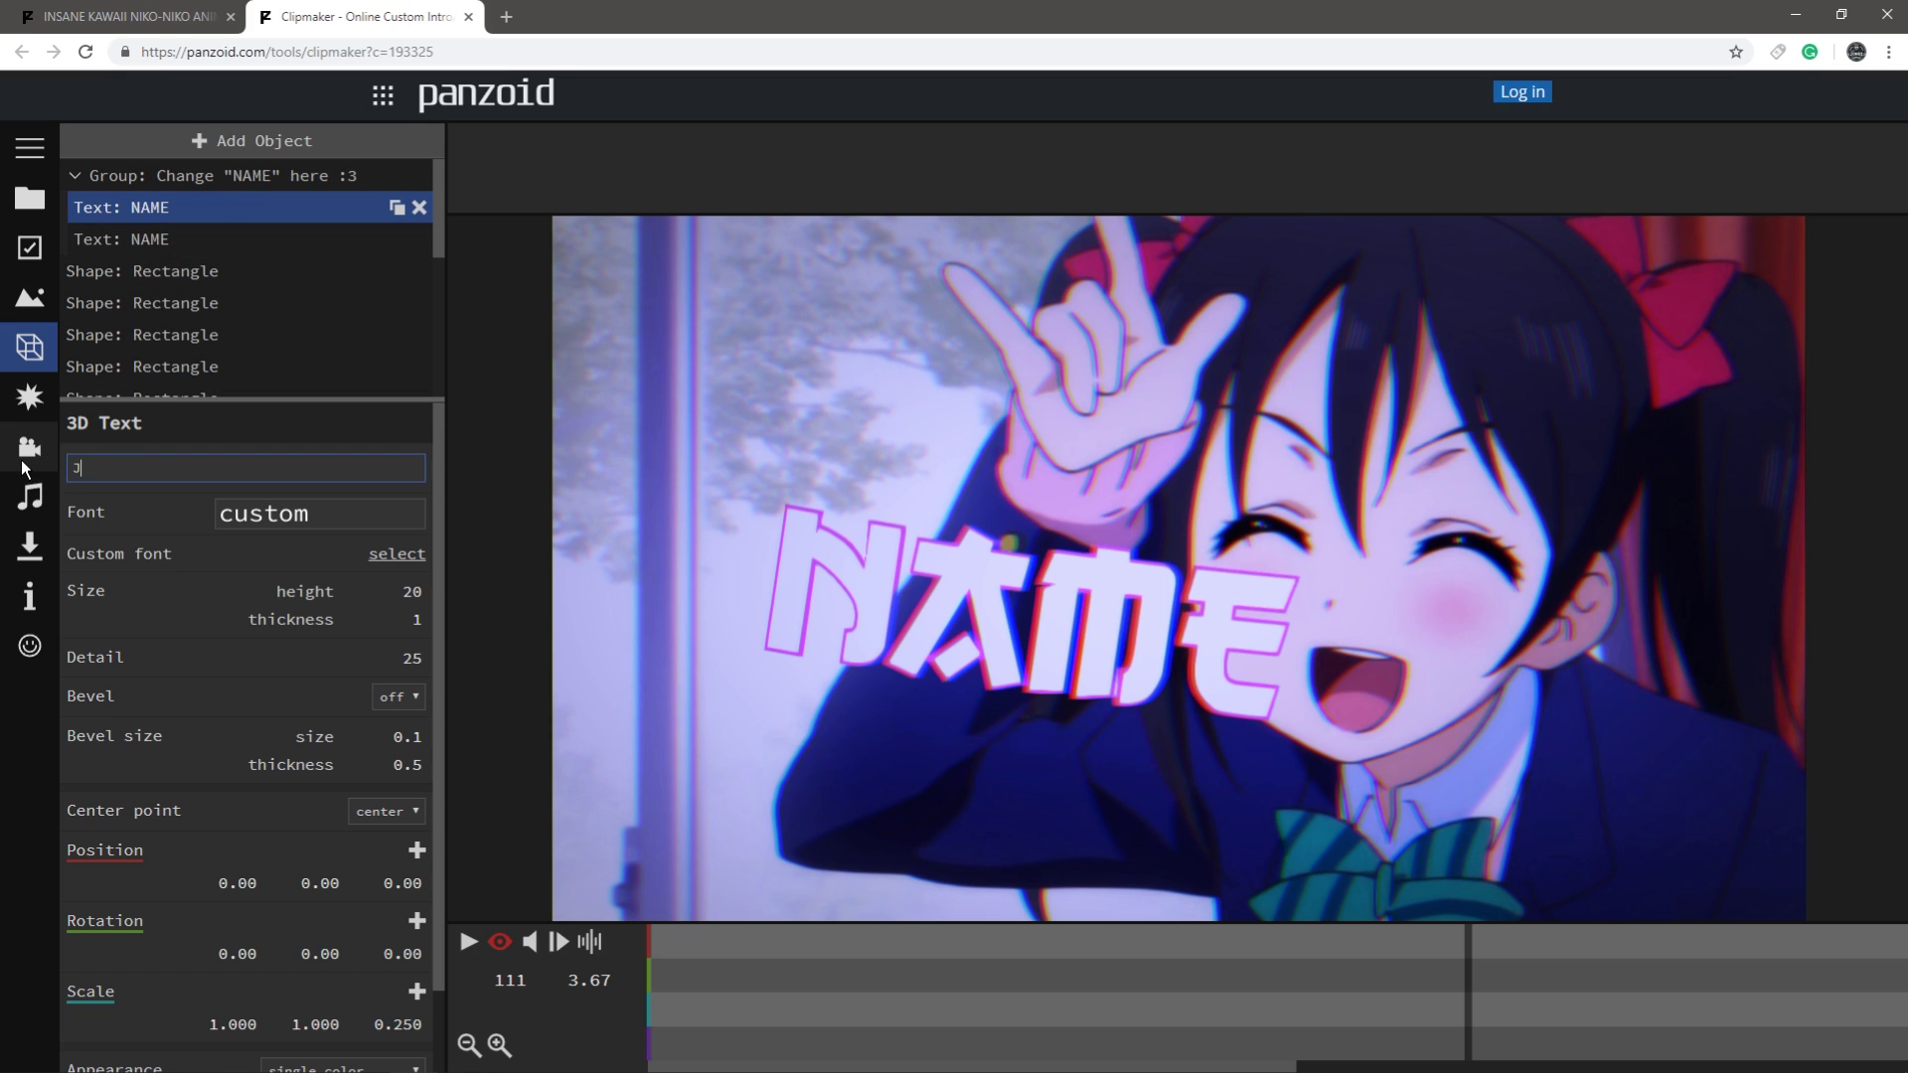
left_click(171, 240)
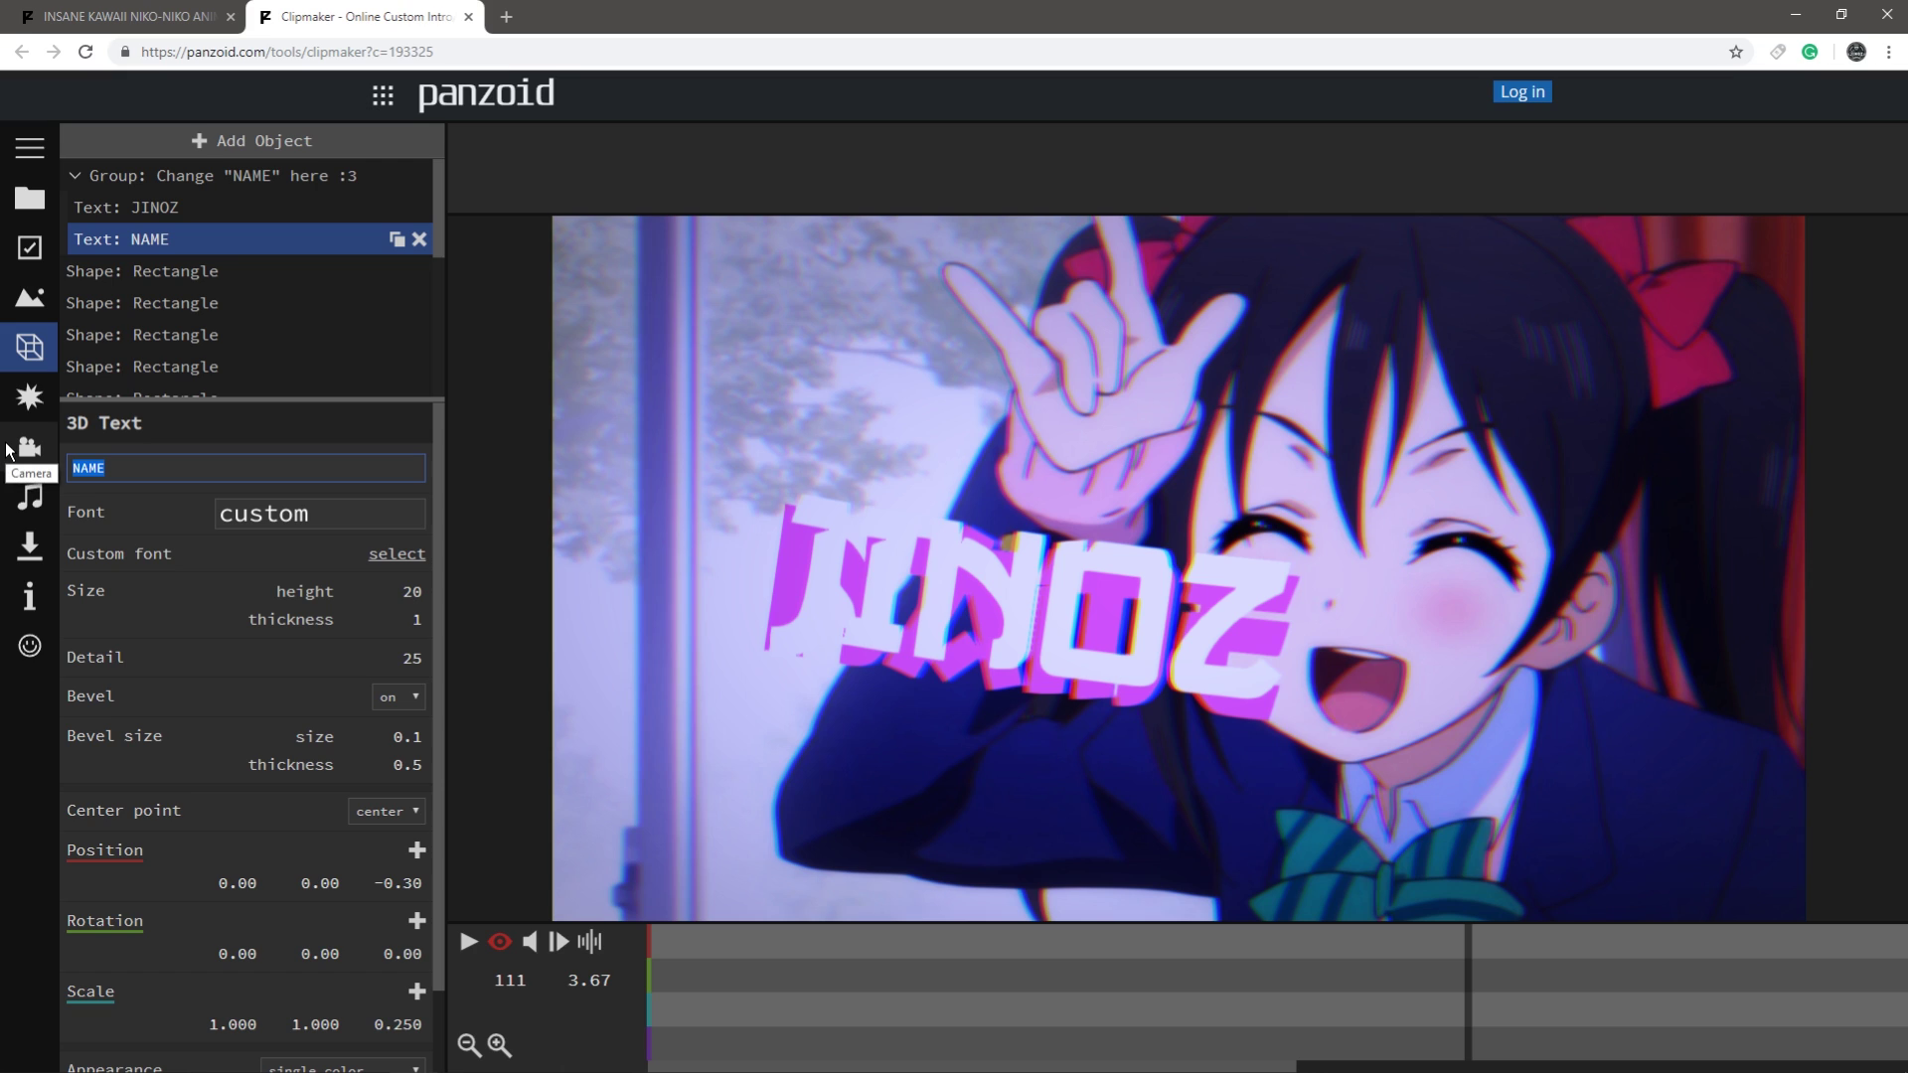
type("JINOZ")
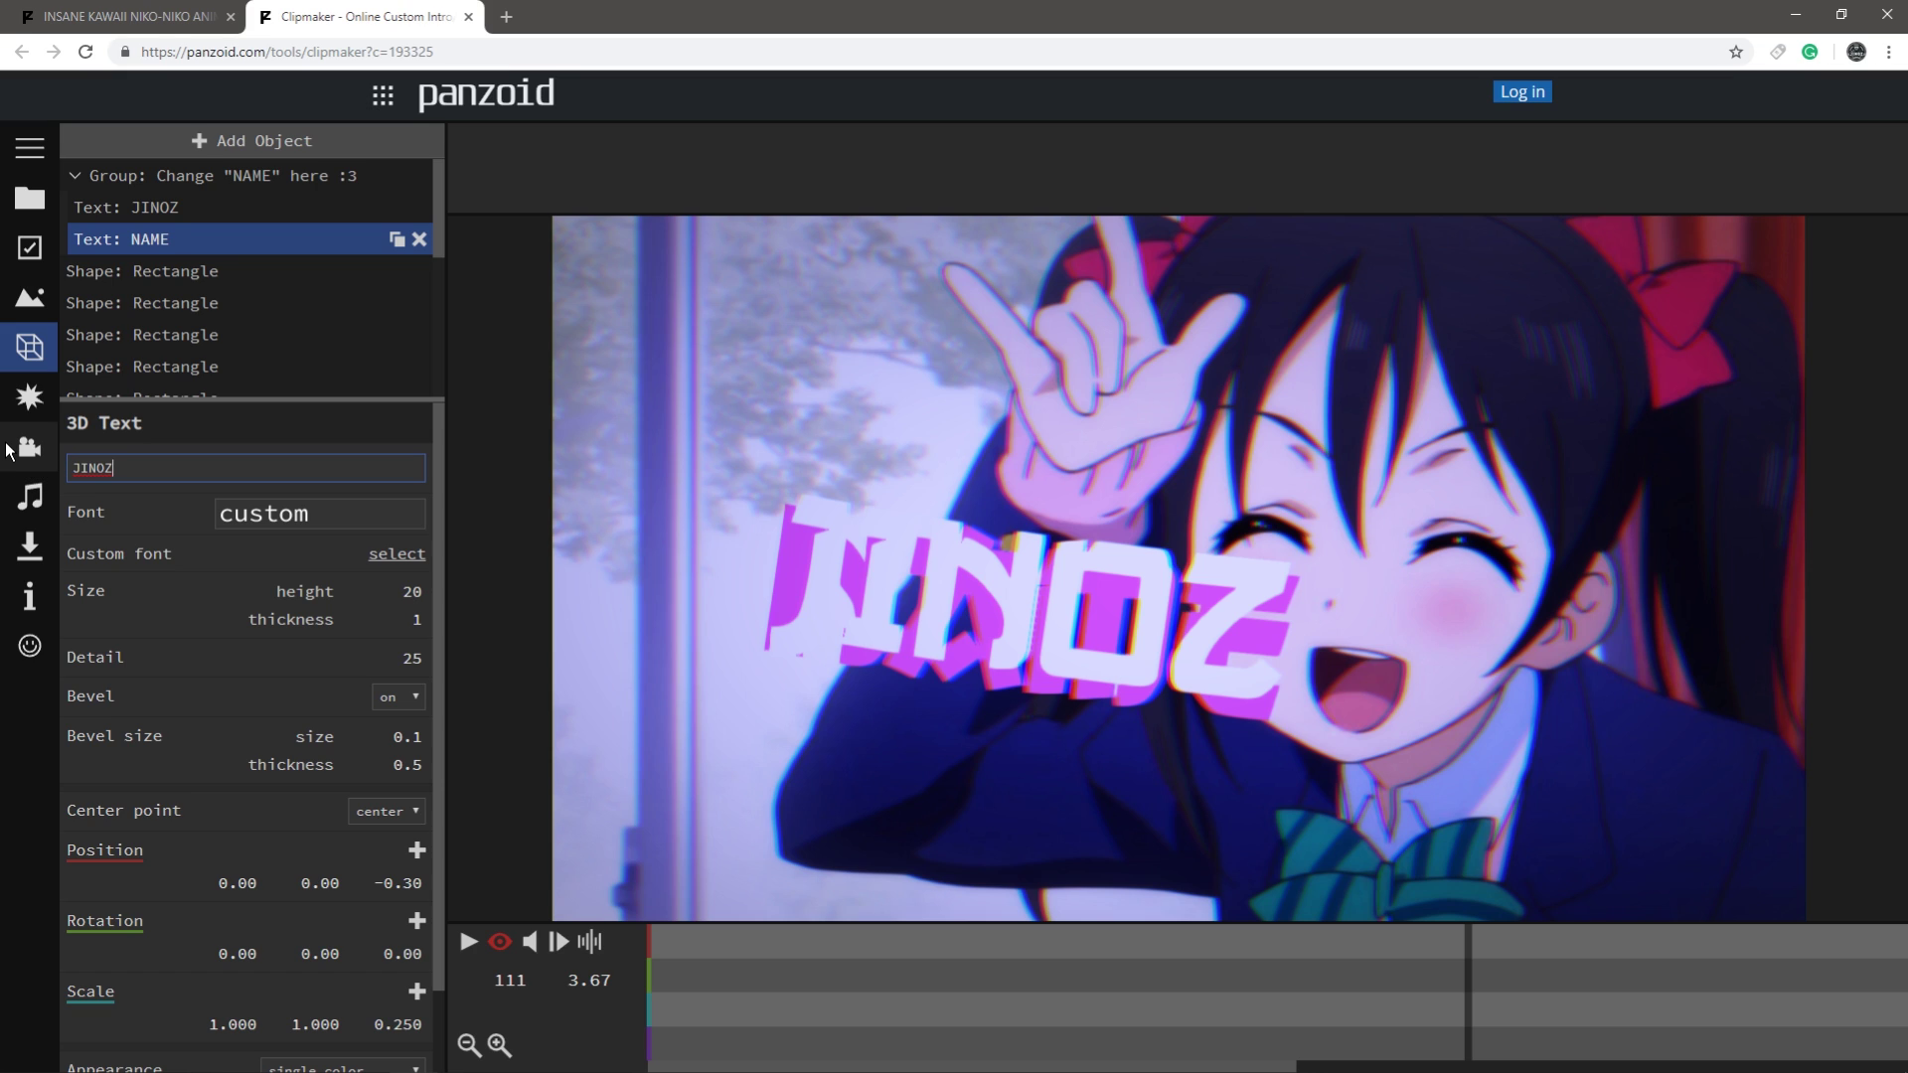
key("Return")
left_click(320, 532)
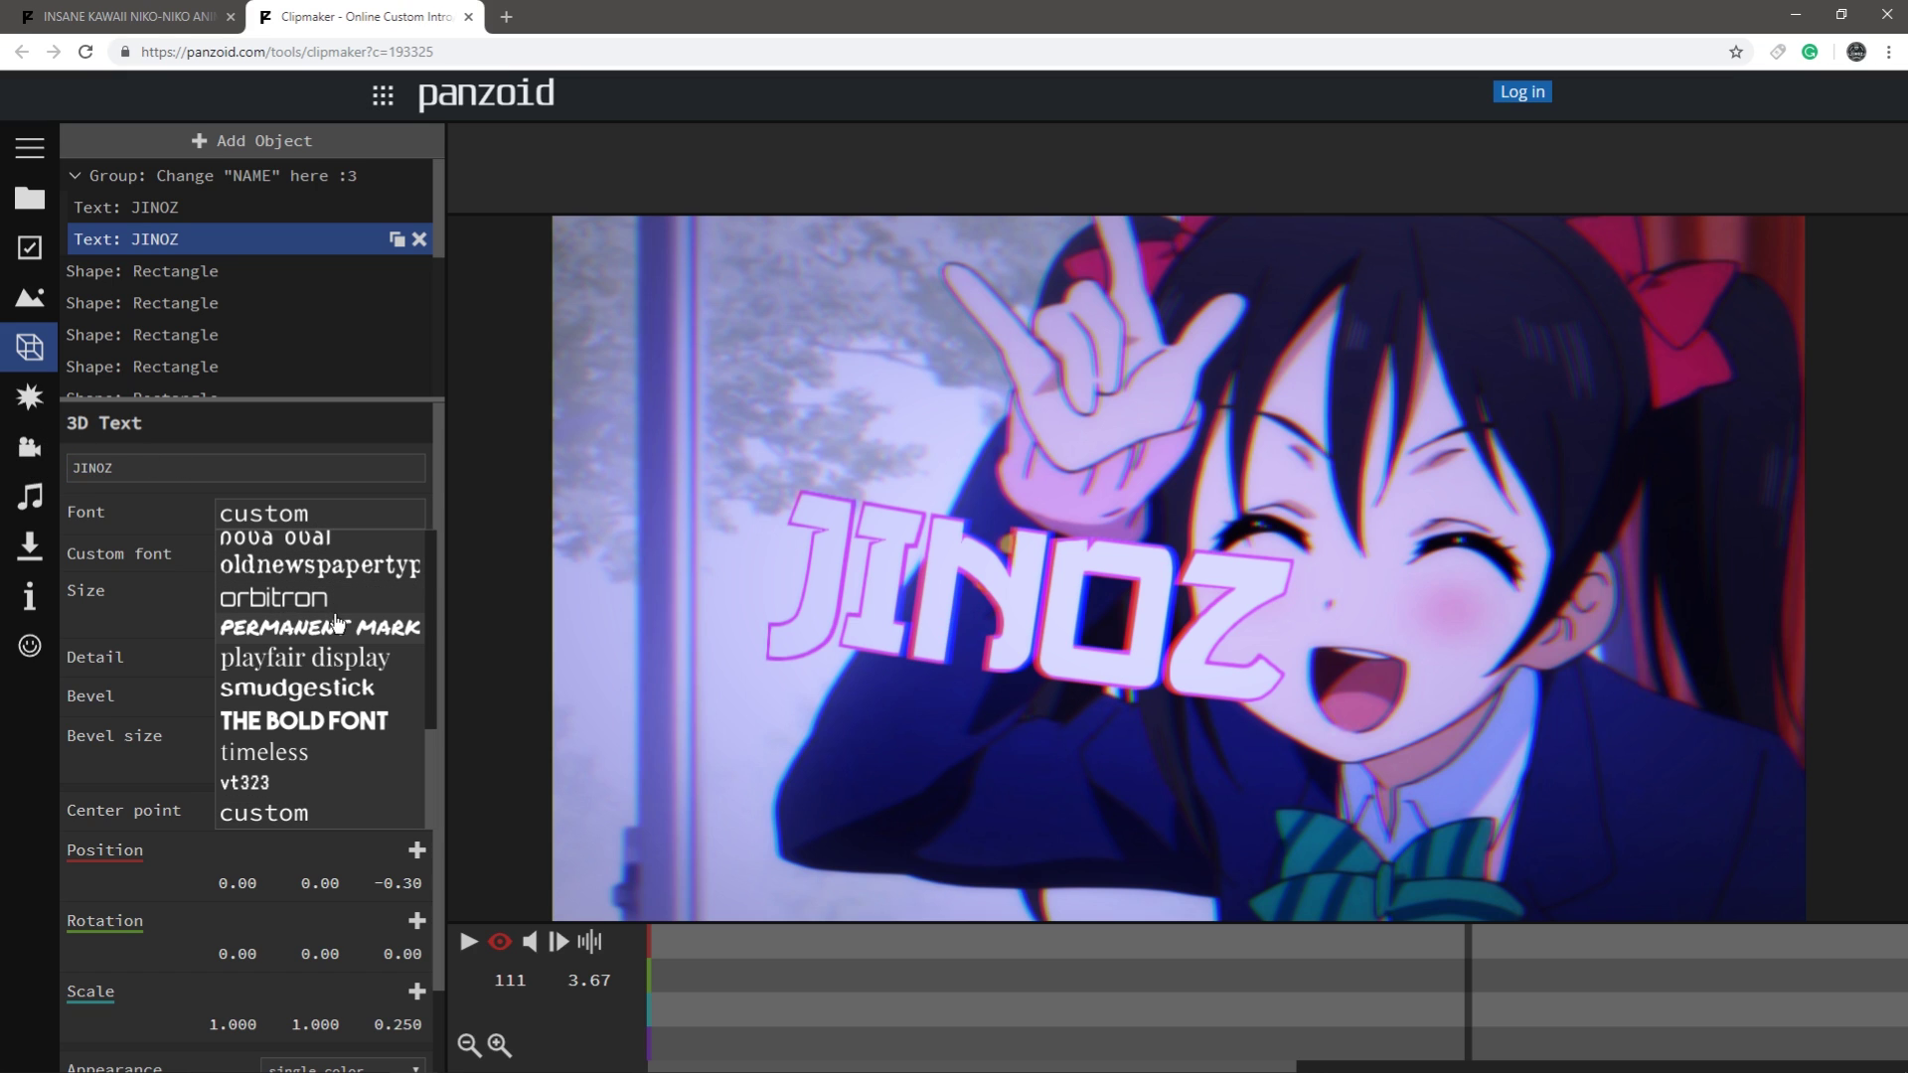
- Change the first JINOZ text layer's font to BEBAS
left_click(334, 718)
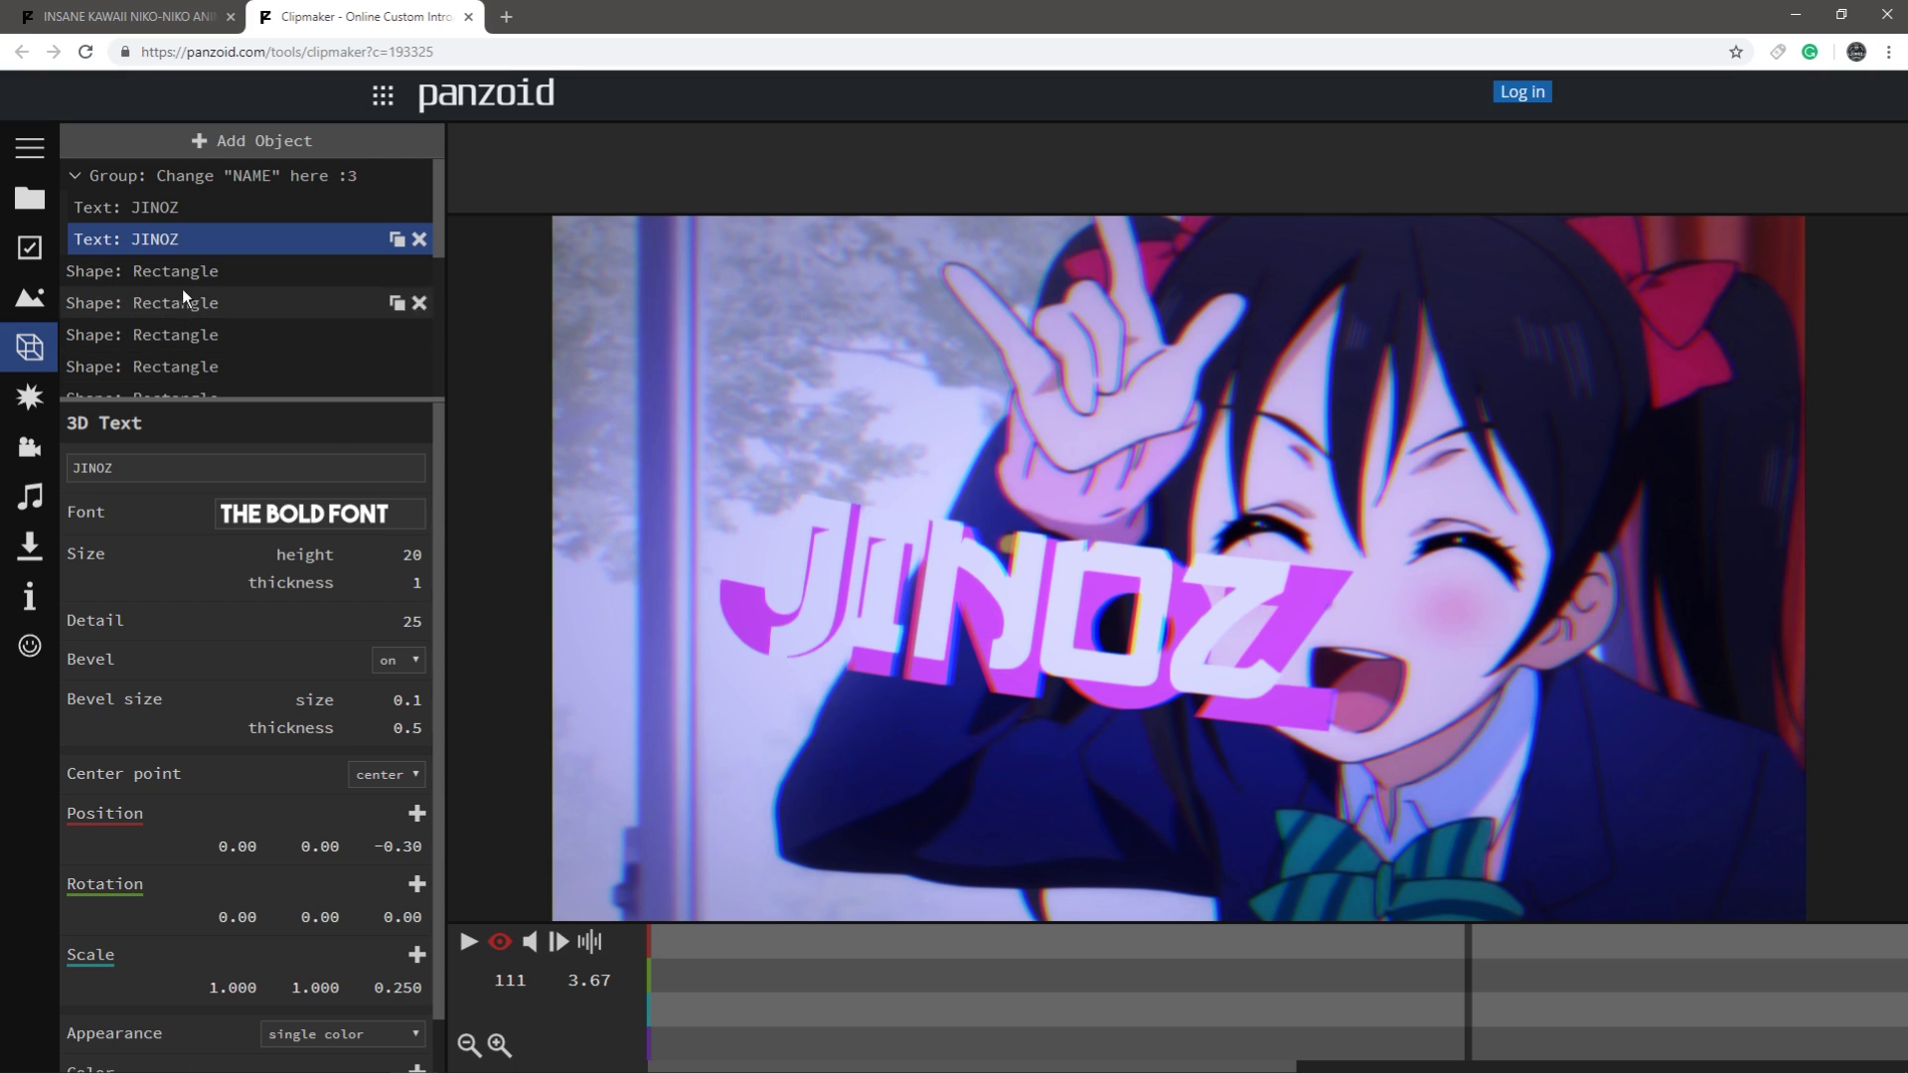
left_click(169, 213)
left_click(276, 517)
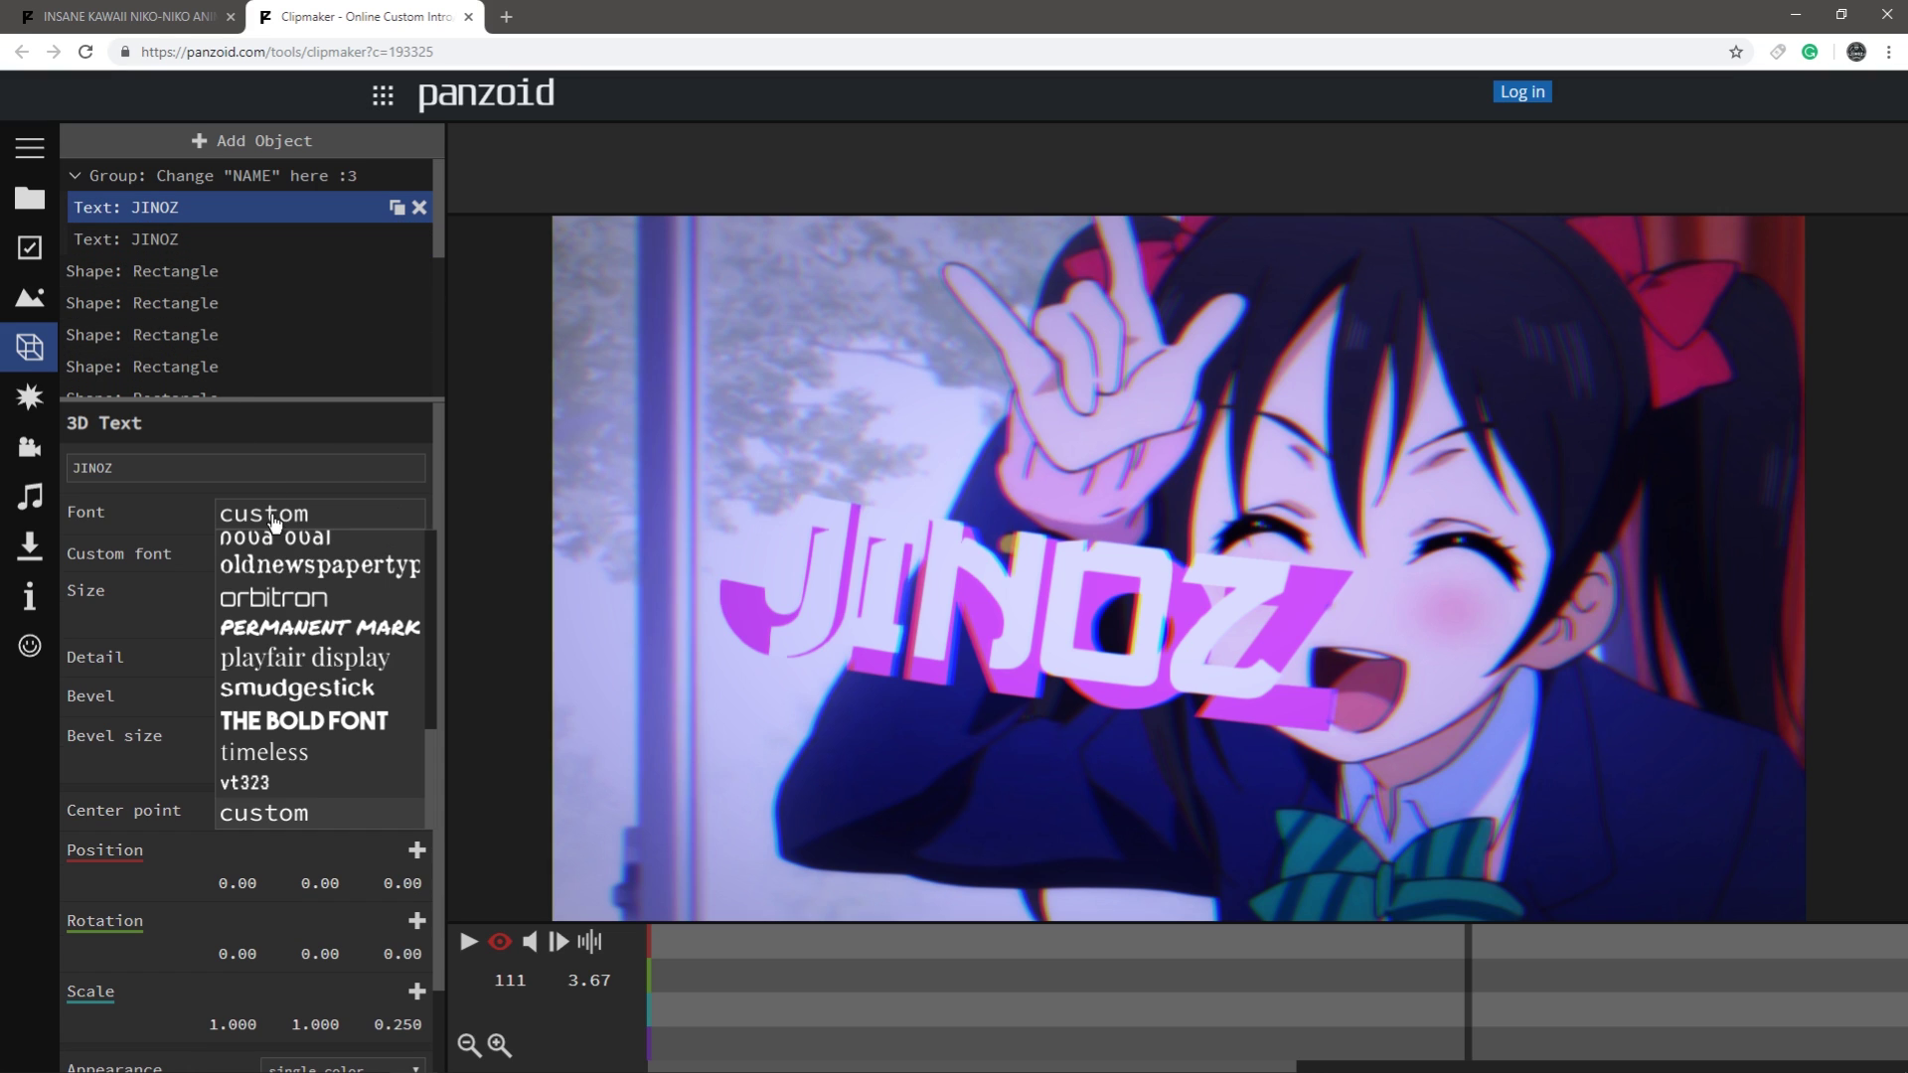
left_click(308, 720)
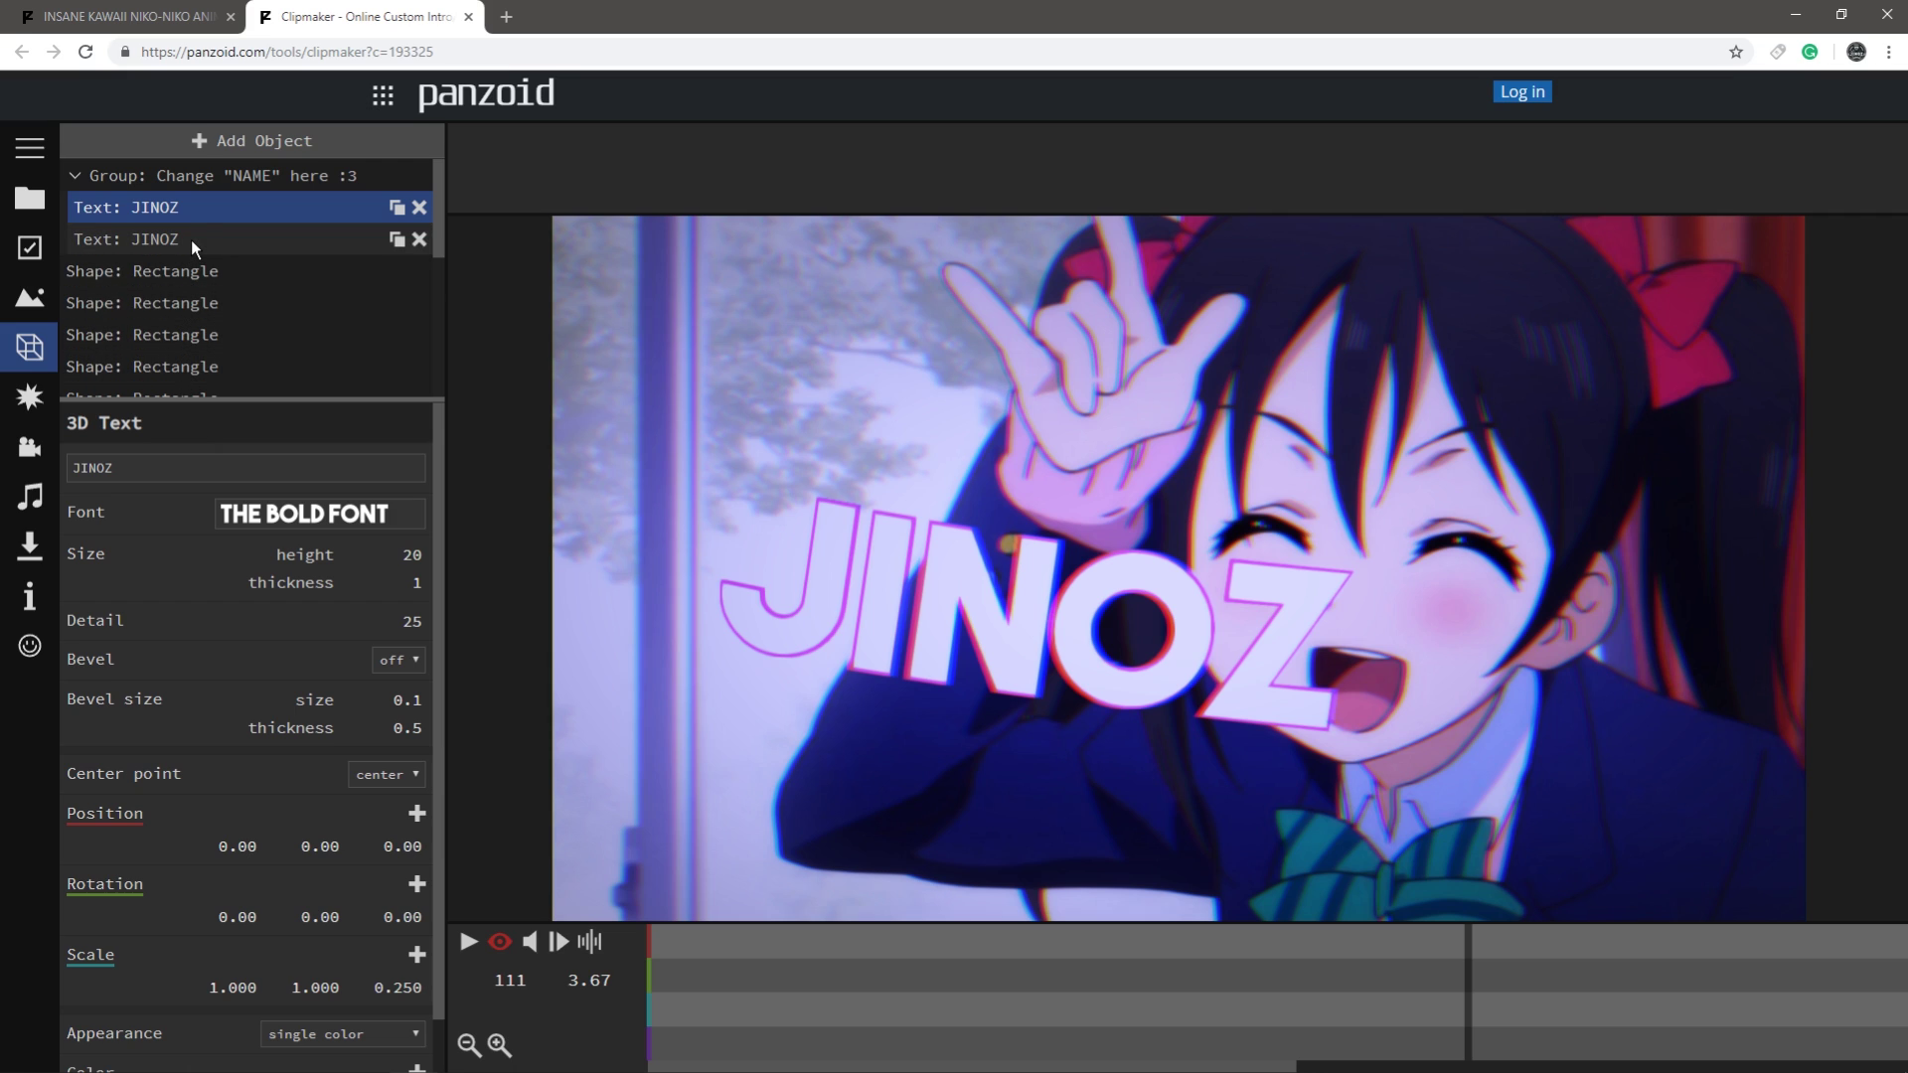
left_click(332, 517)
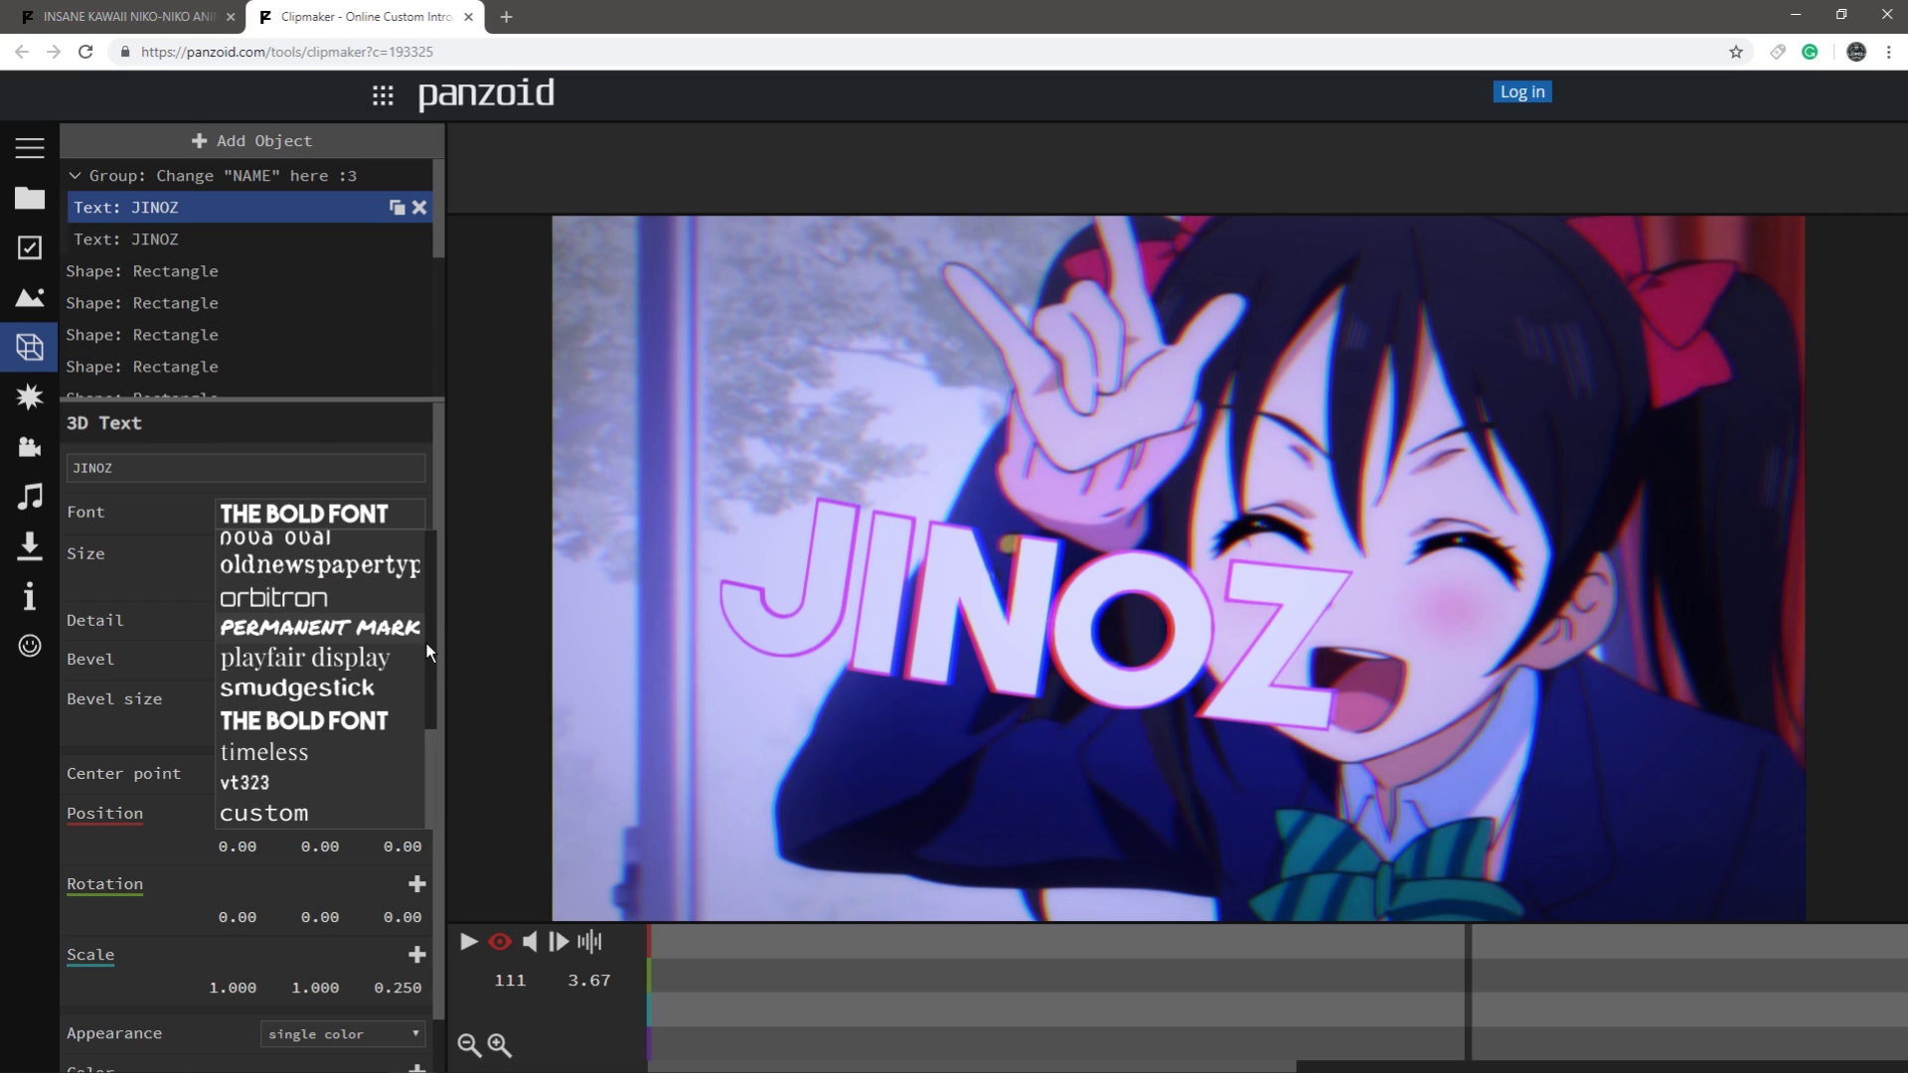
left_click_drag(431, 740, 451, 594)
left_click(294, 605)
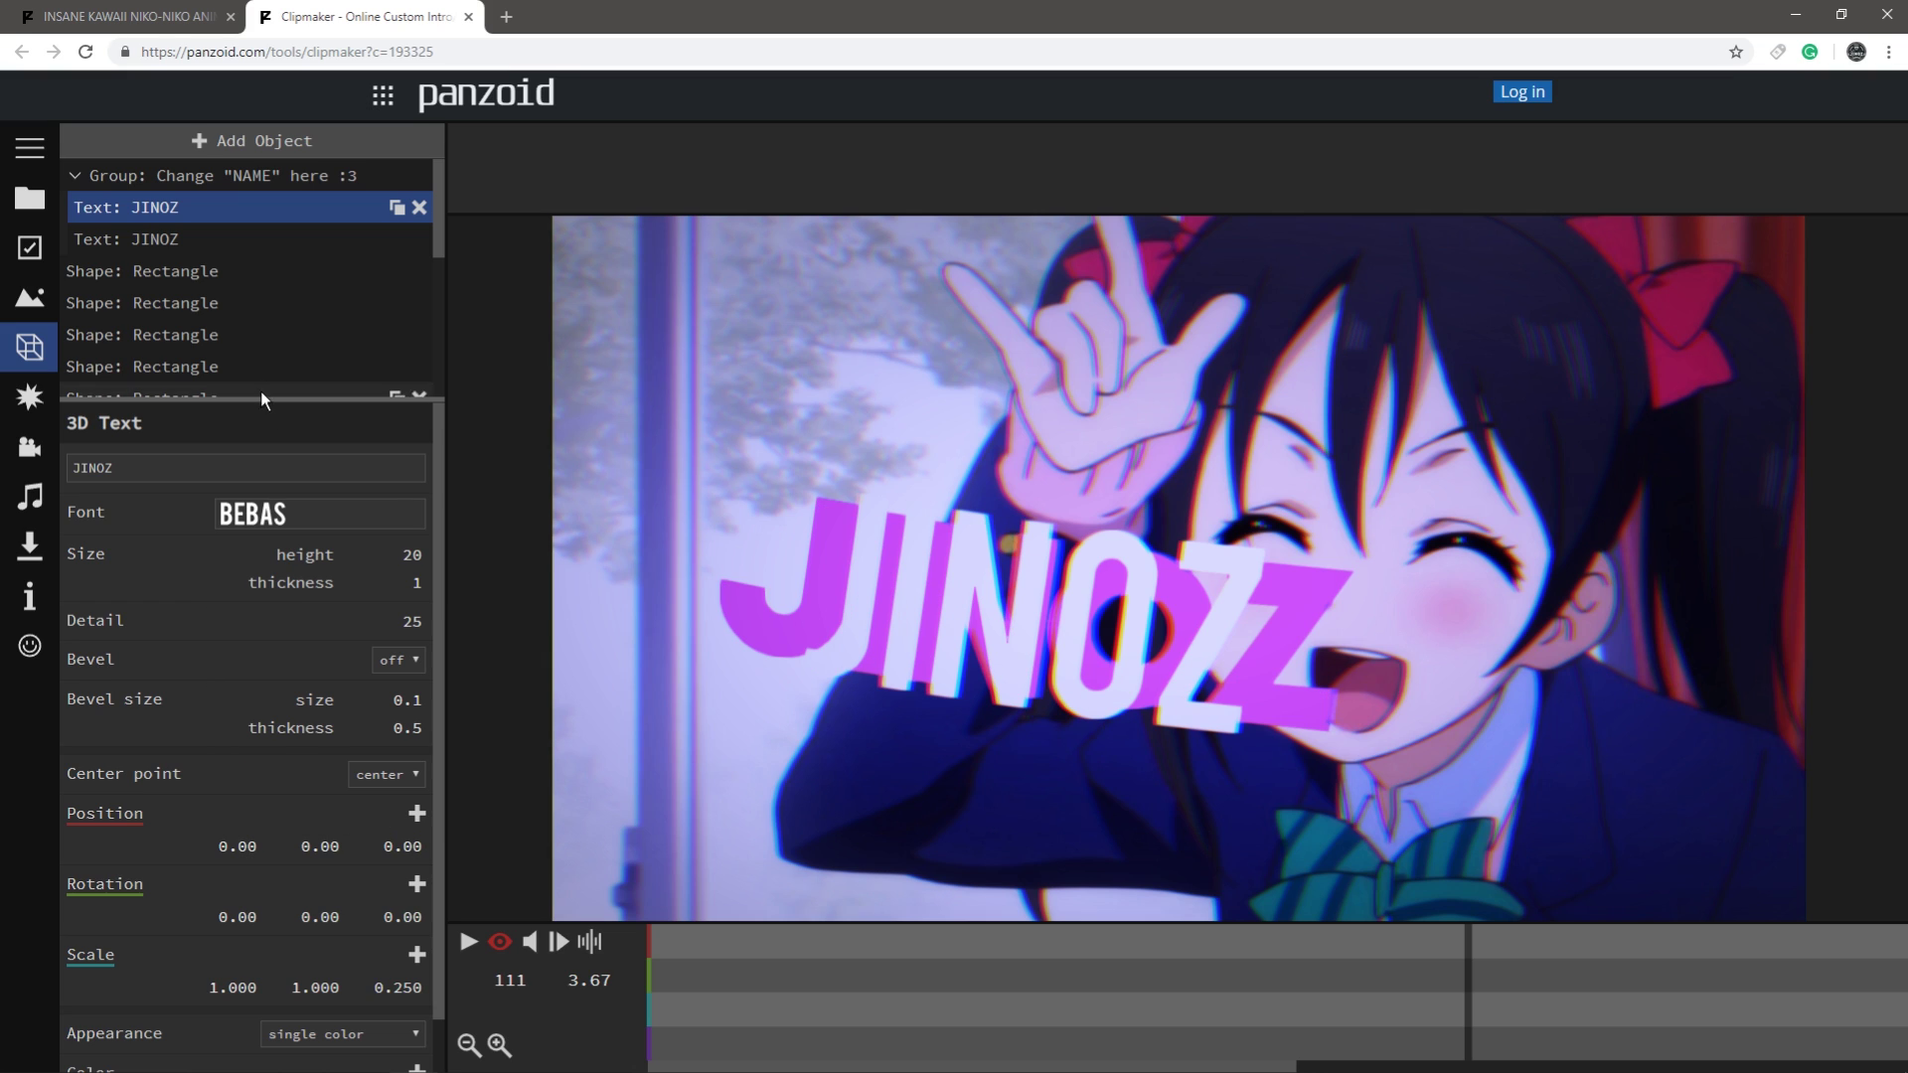
- Change the second JINOZ text layer's font to BEBAS as well
left_click(195, 232)
left_click(328, 514)
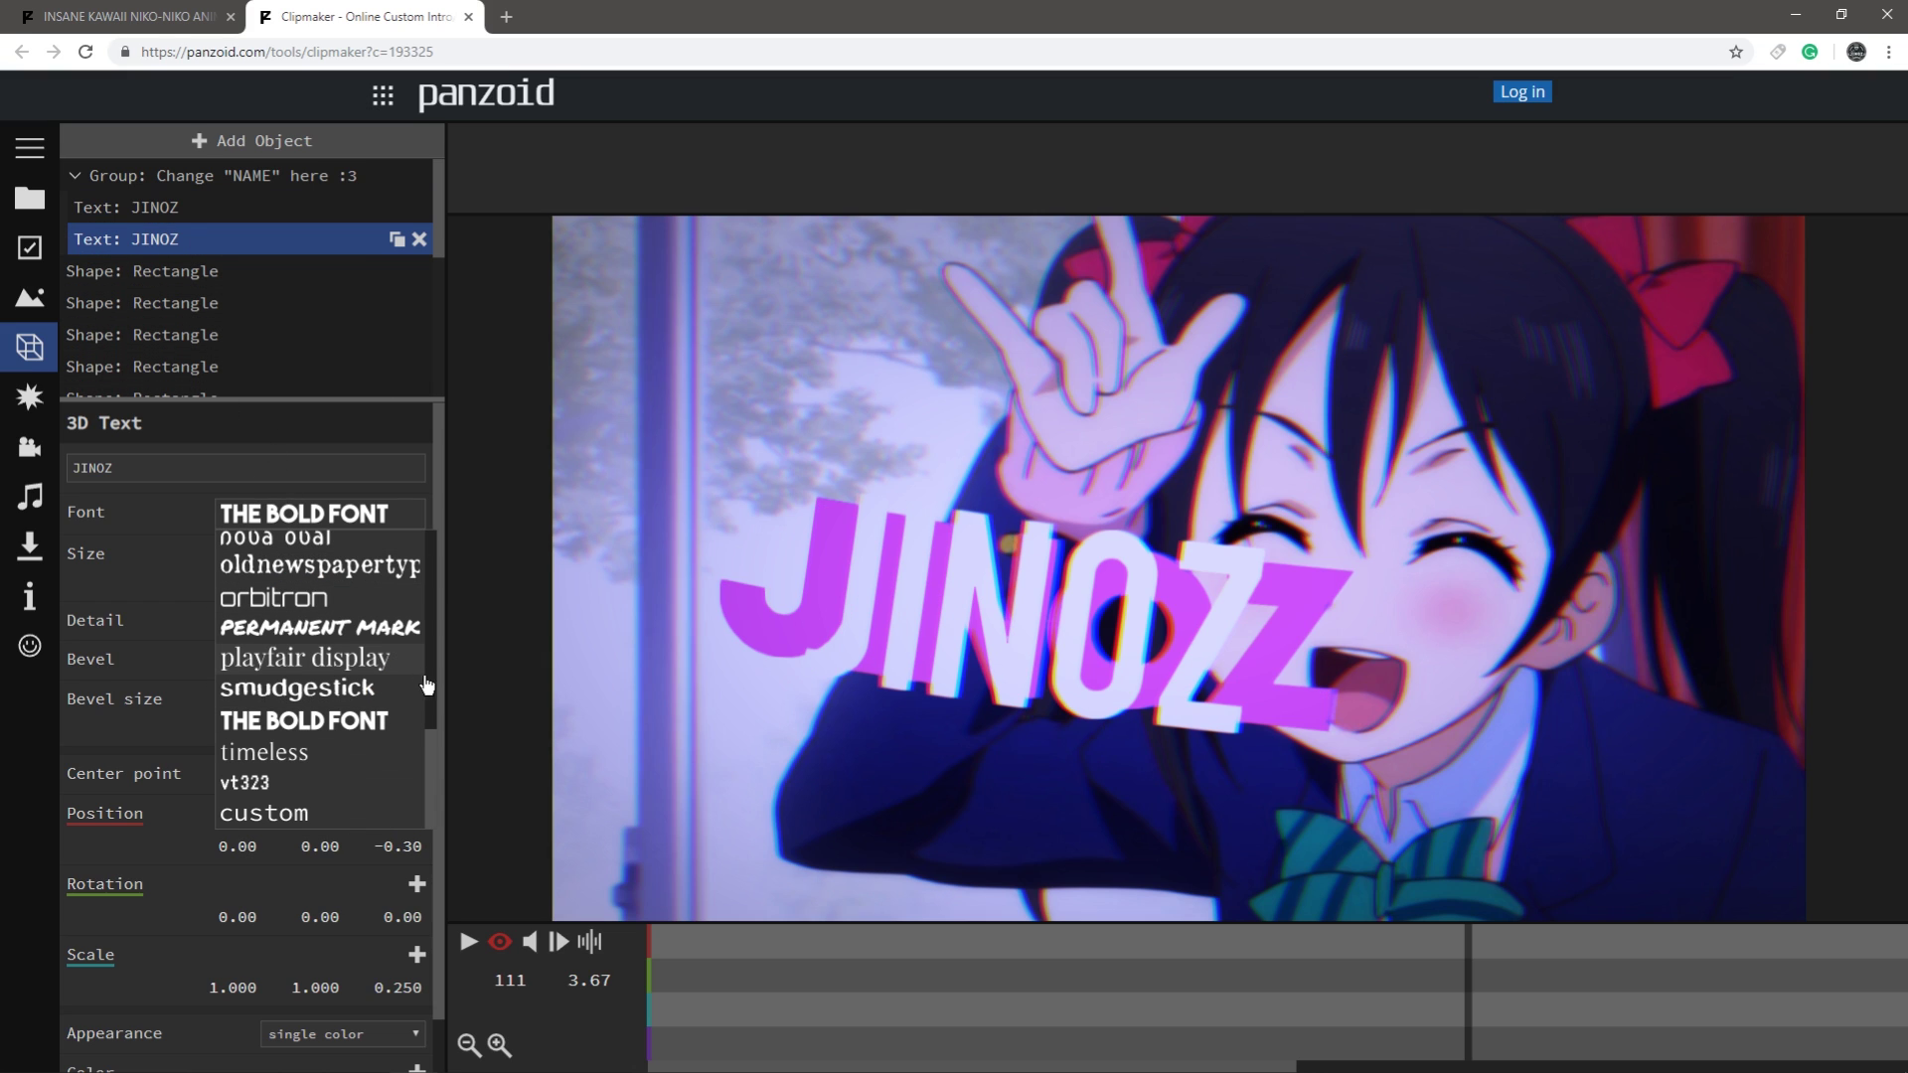
left_click_drag(427, 686, 457, 594)
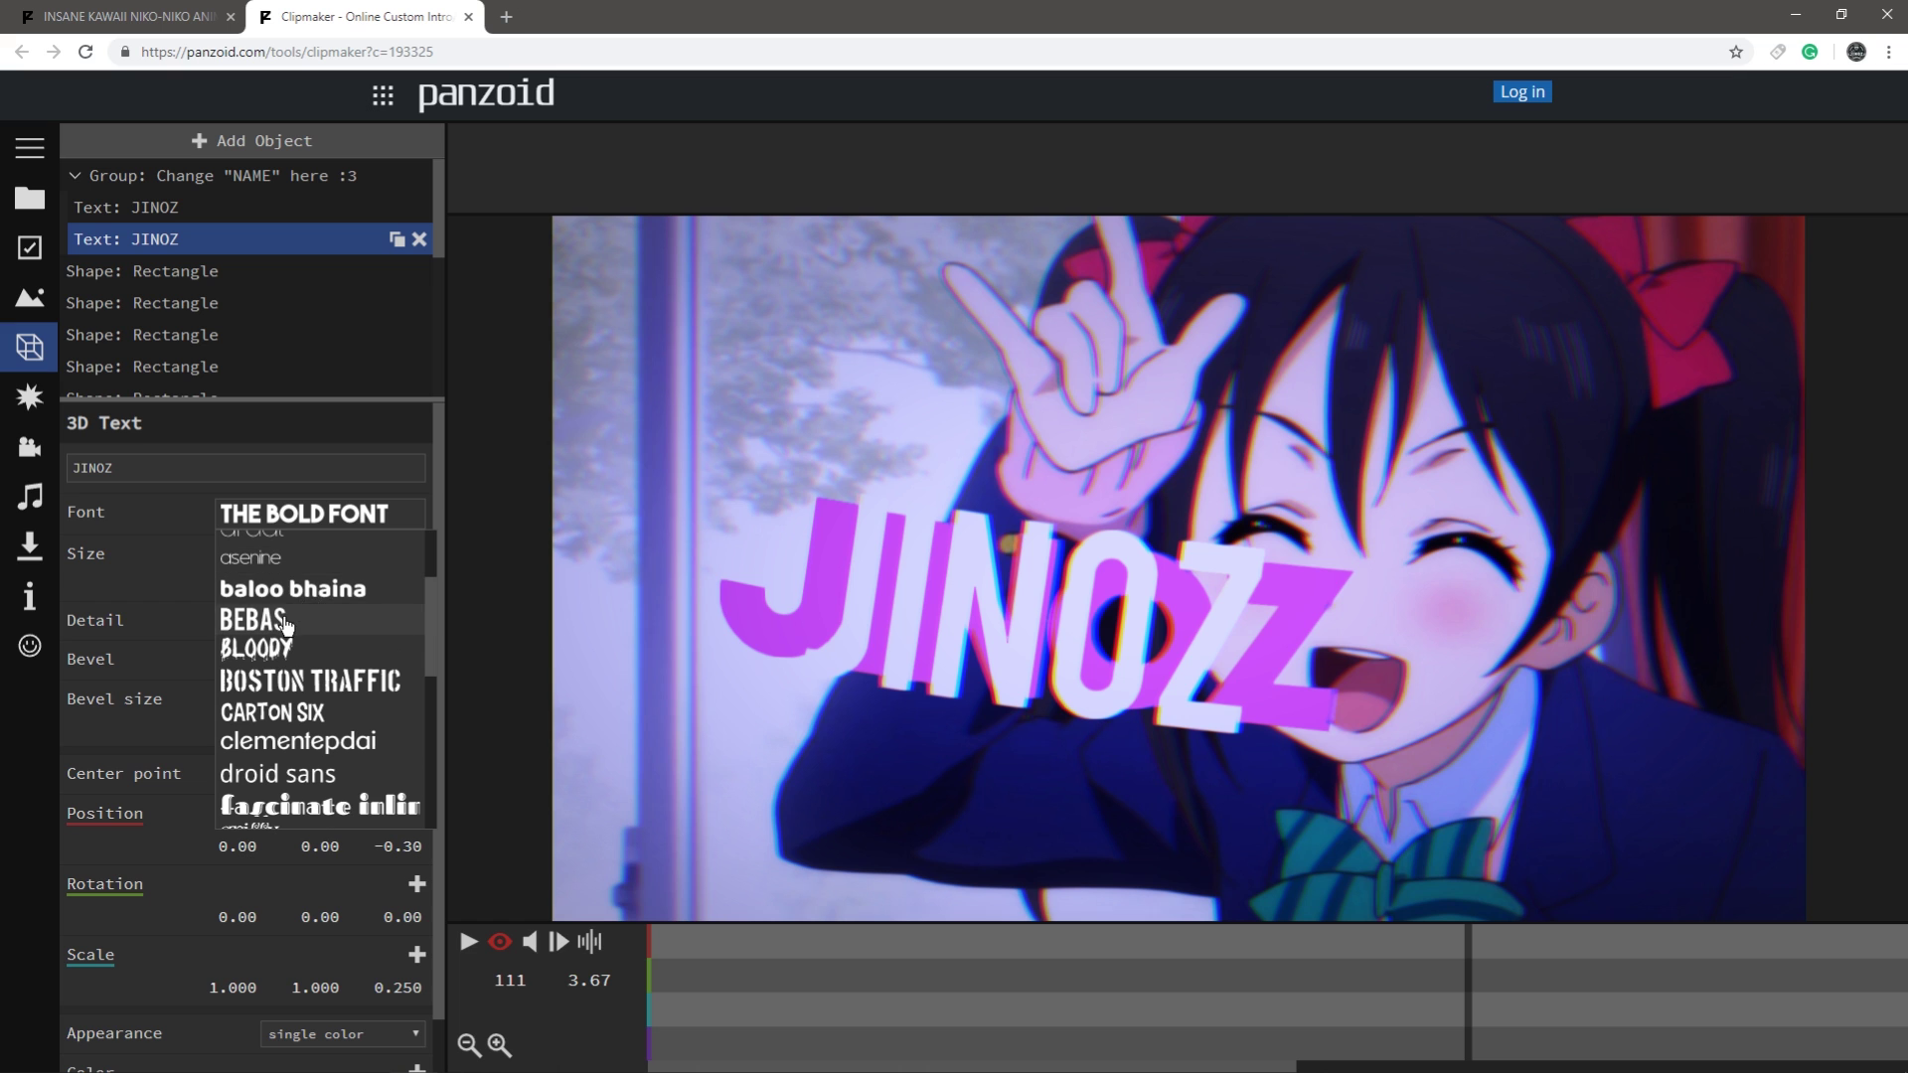
left_click(286, 620)
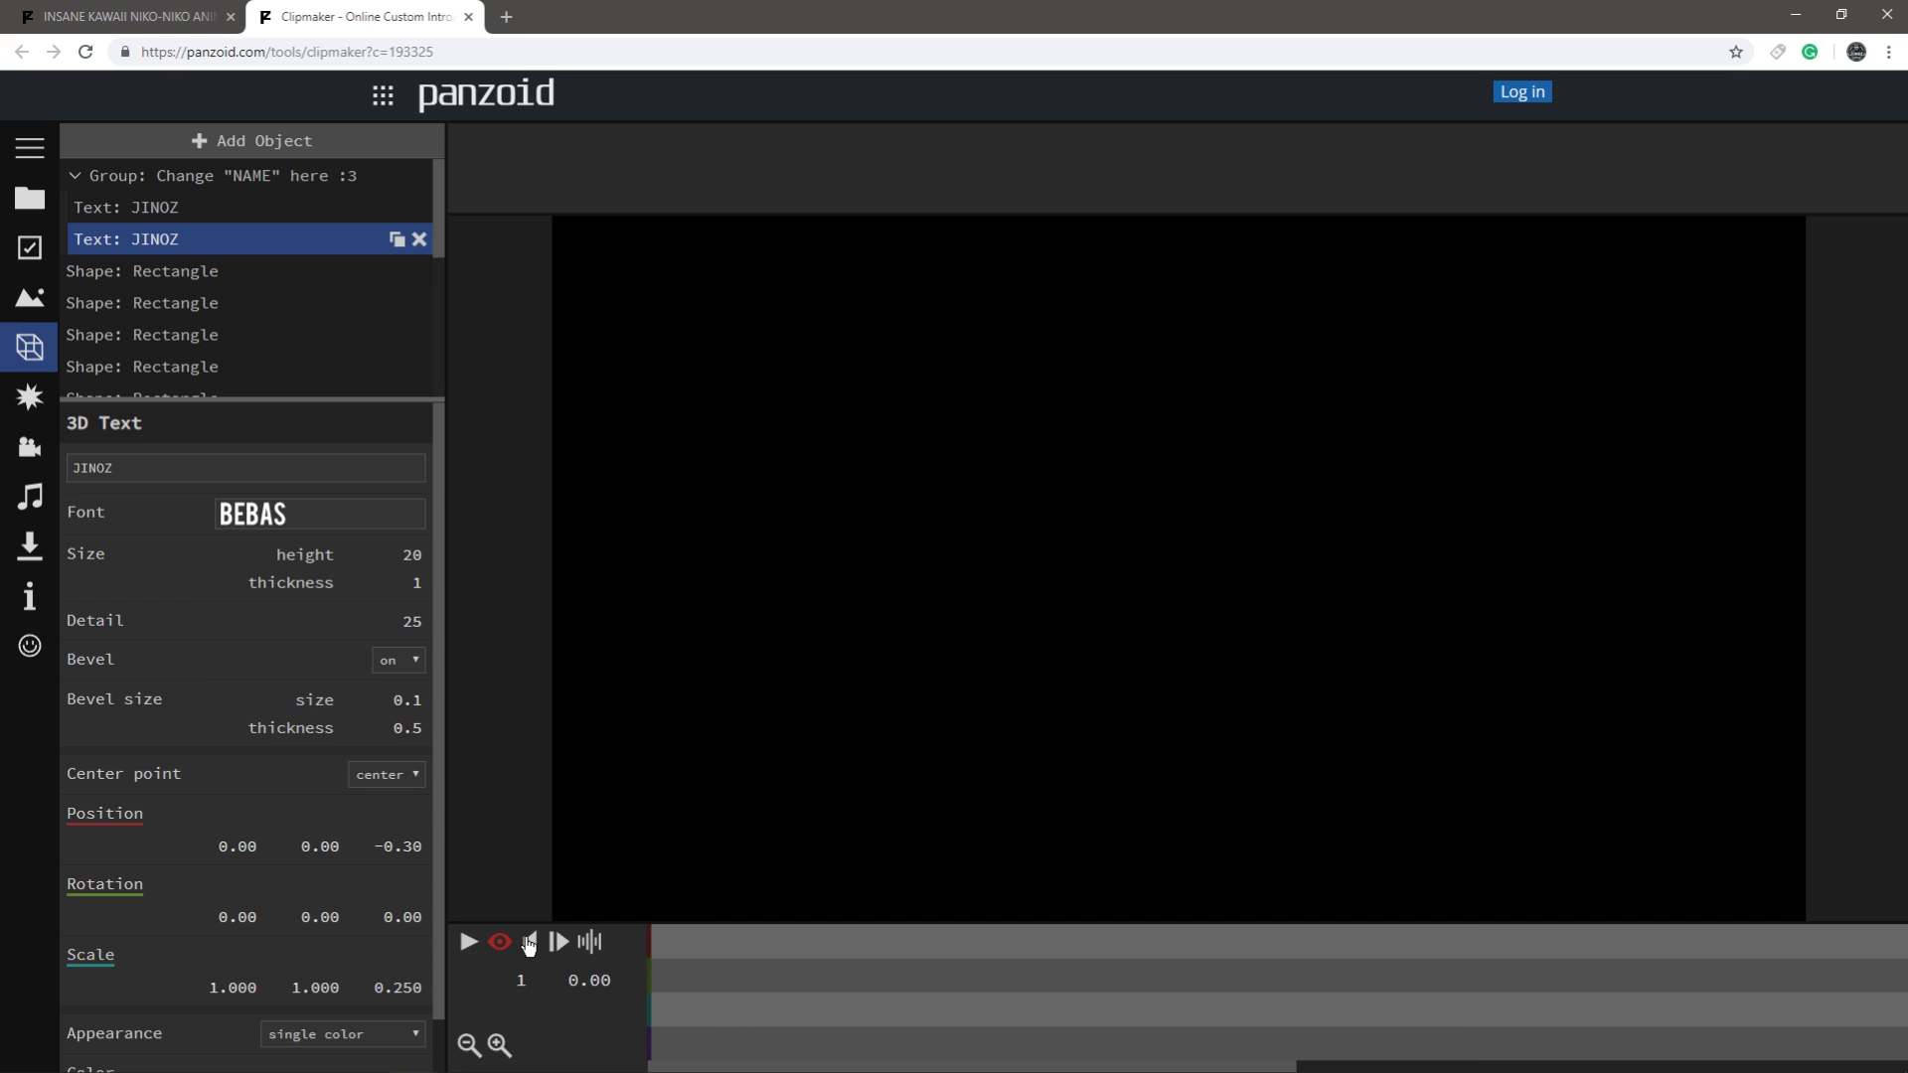
- Play the anime intro with the BEBAS JINOZ title and pause at 1.53 s
left_click(471, 942)
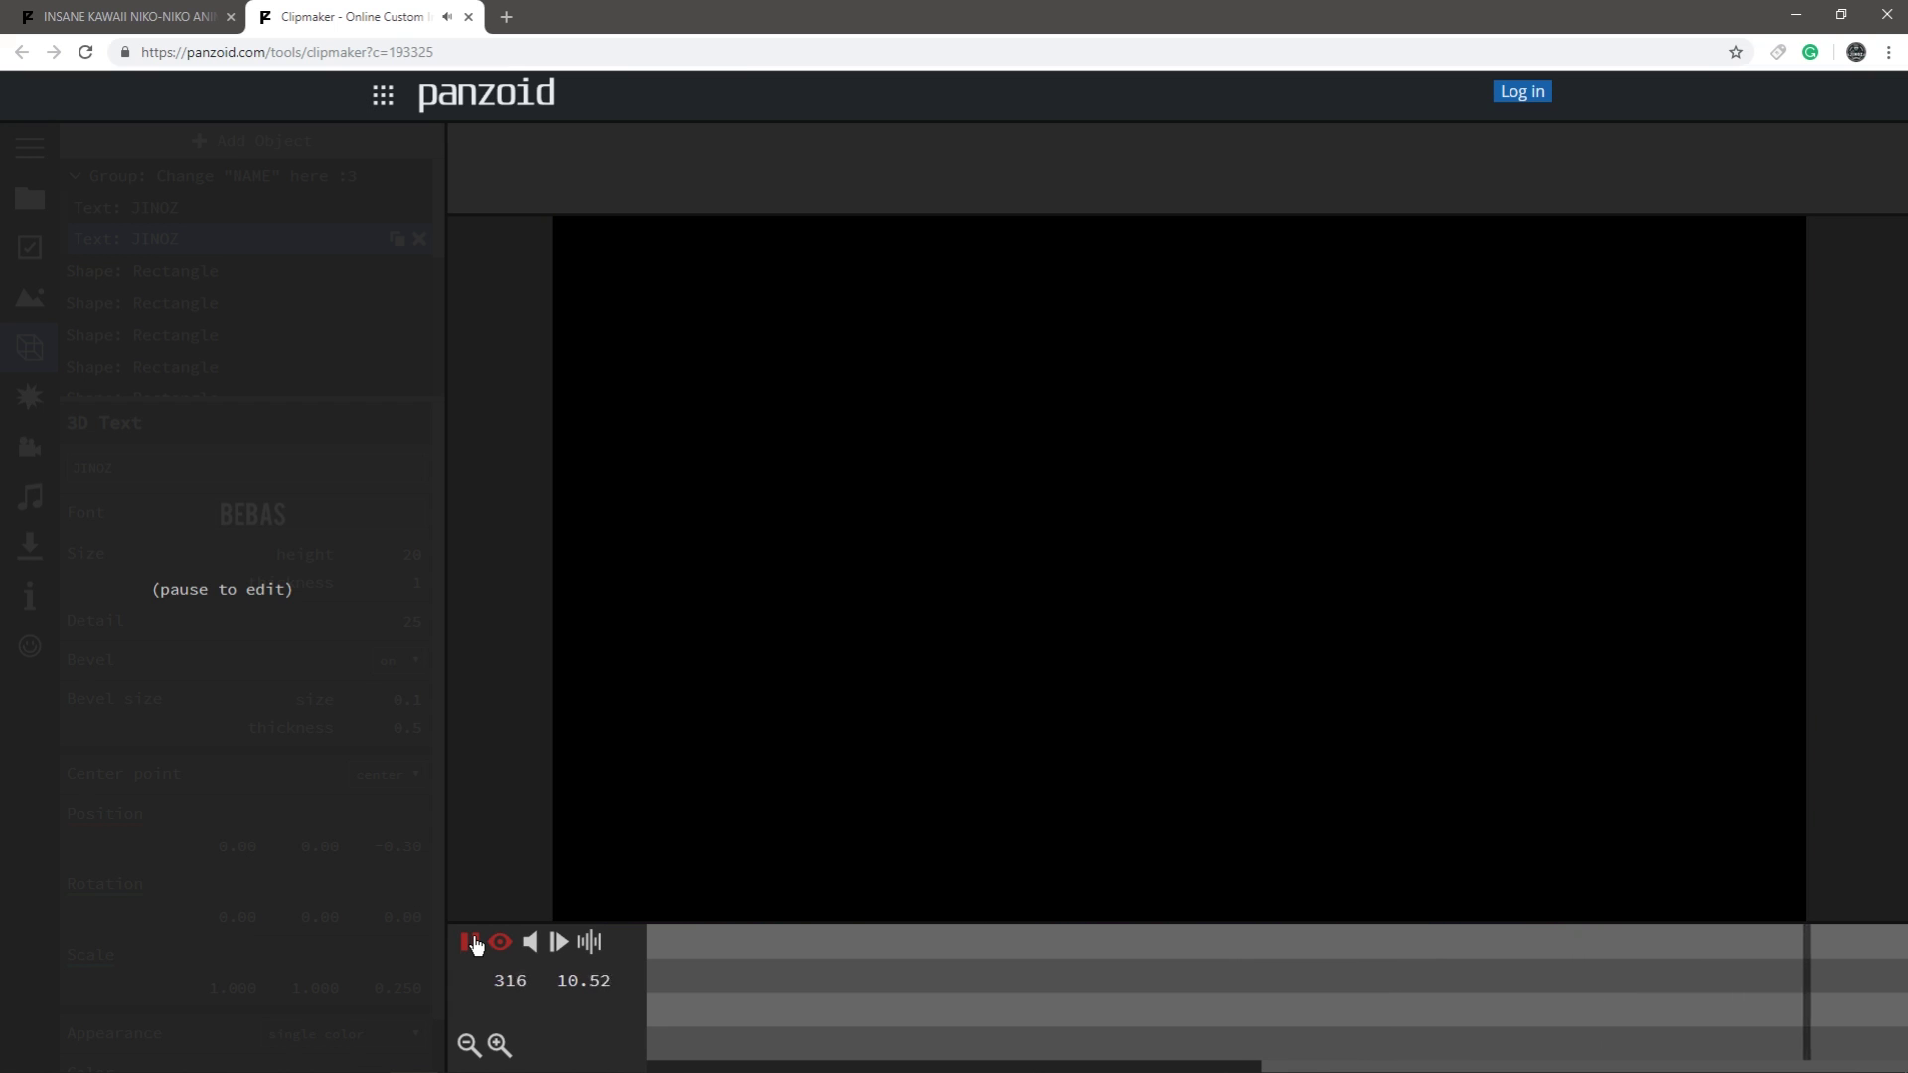
left_click(471, 943)
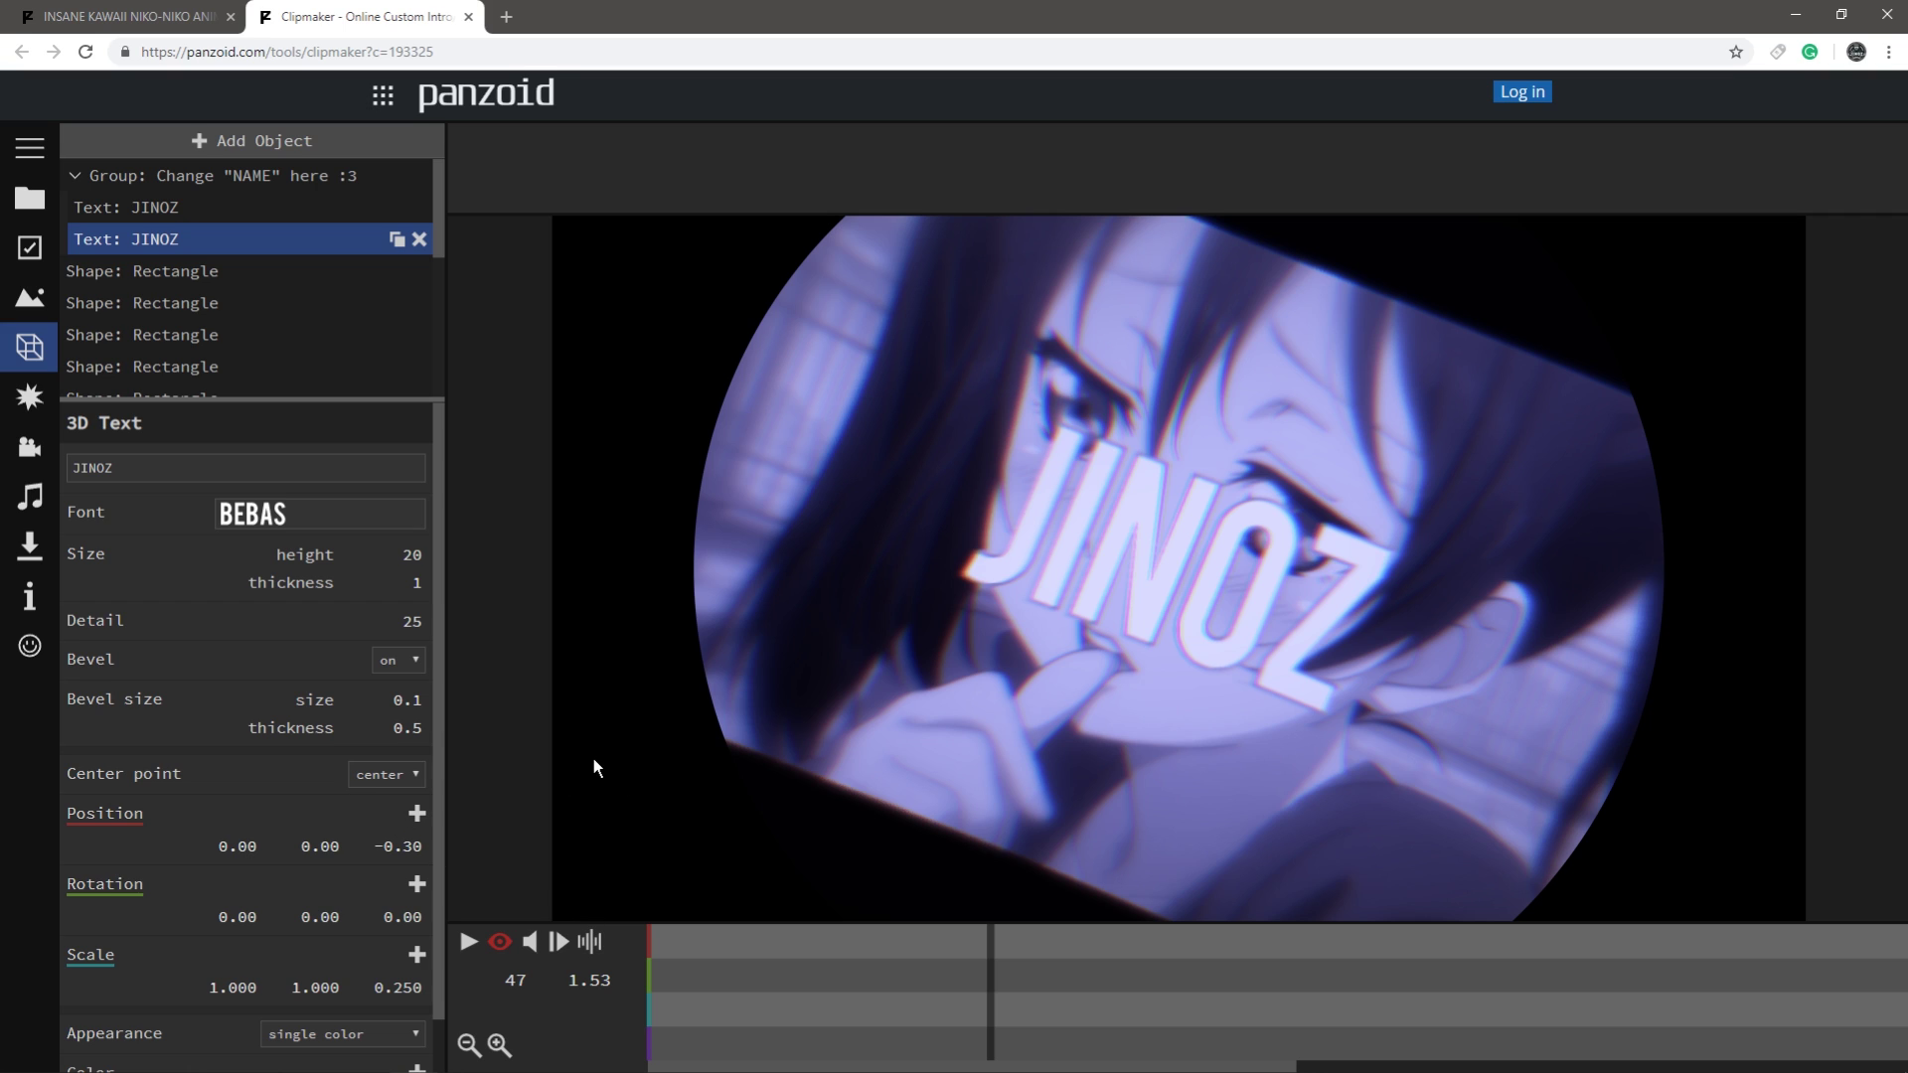
- Review the intro's effects, camera animation and audio track settings in the sidebar
left_click(30, 398)
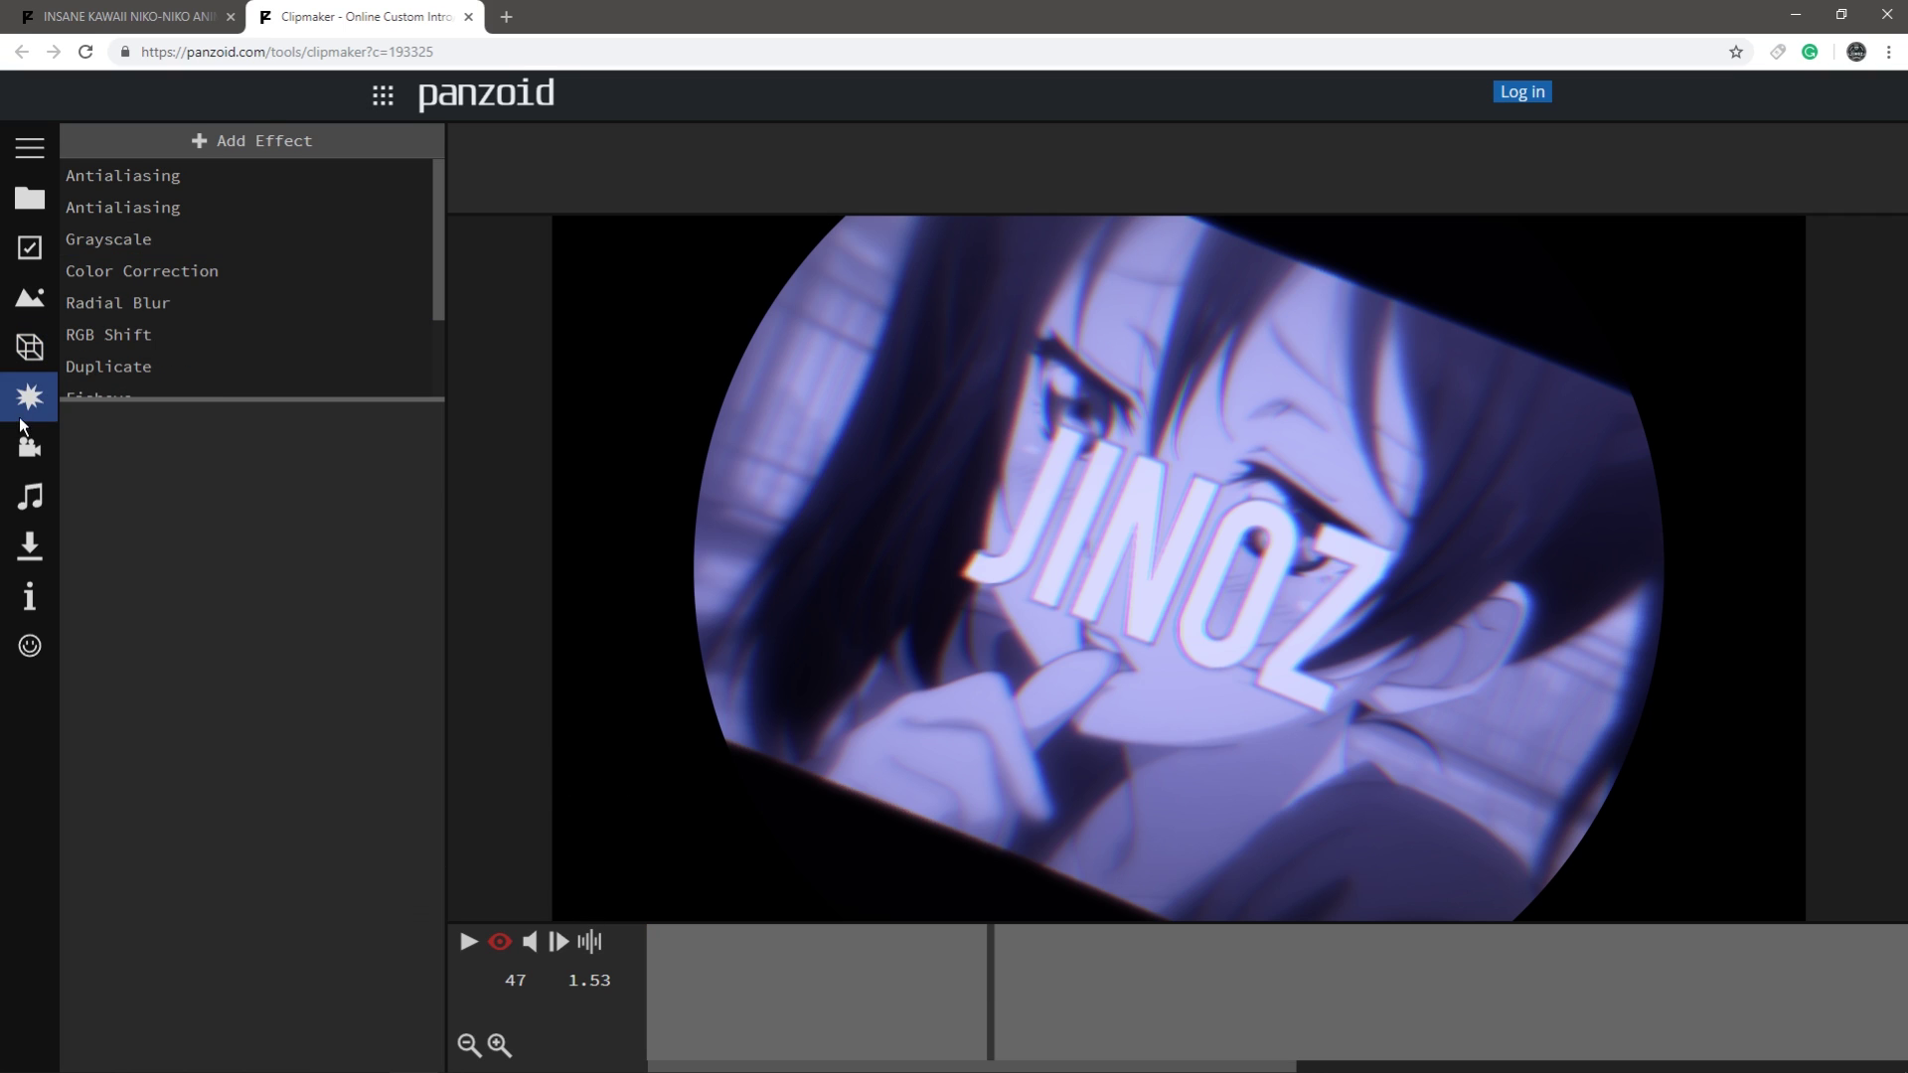
left_click(30, 447)
left_click(34, 505)
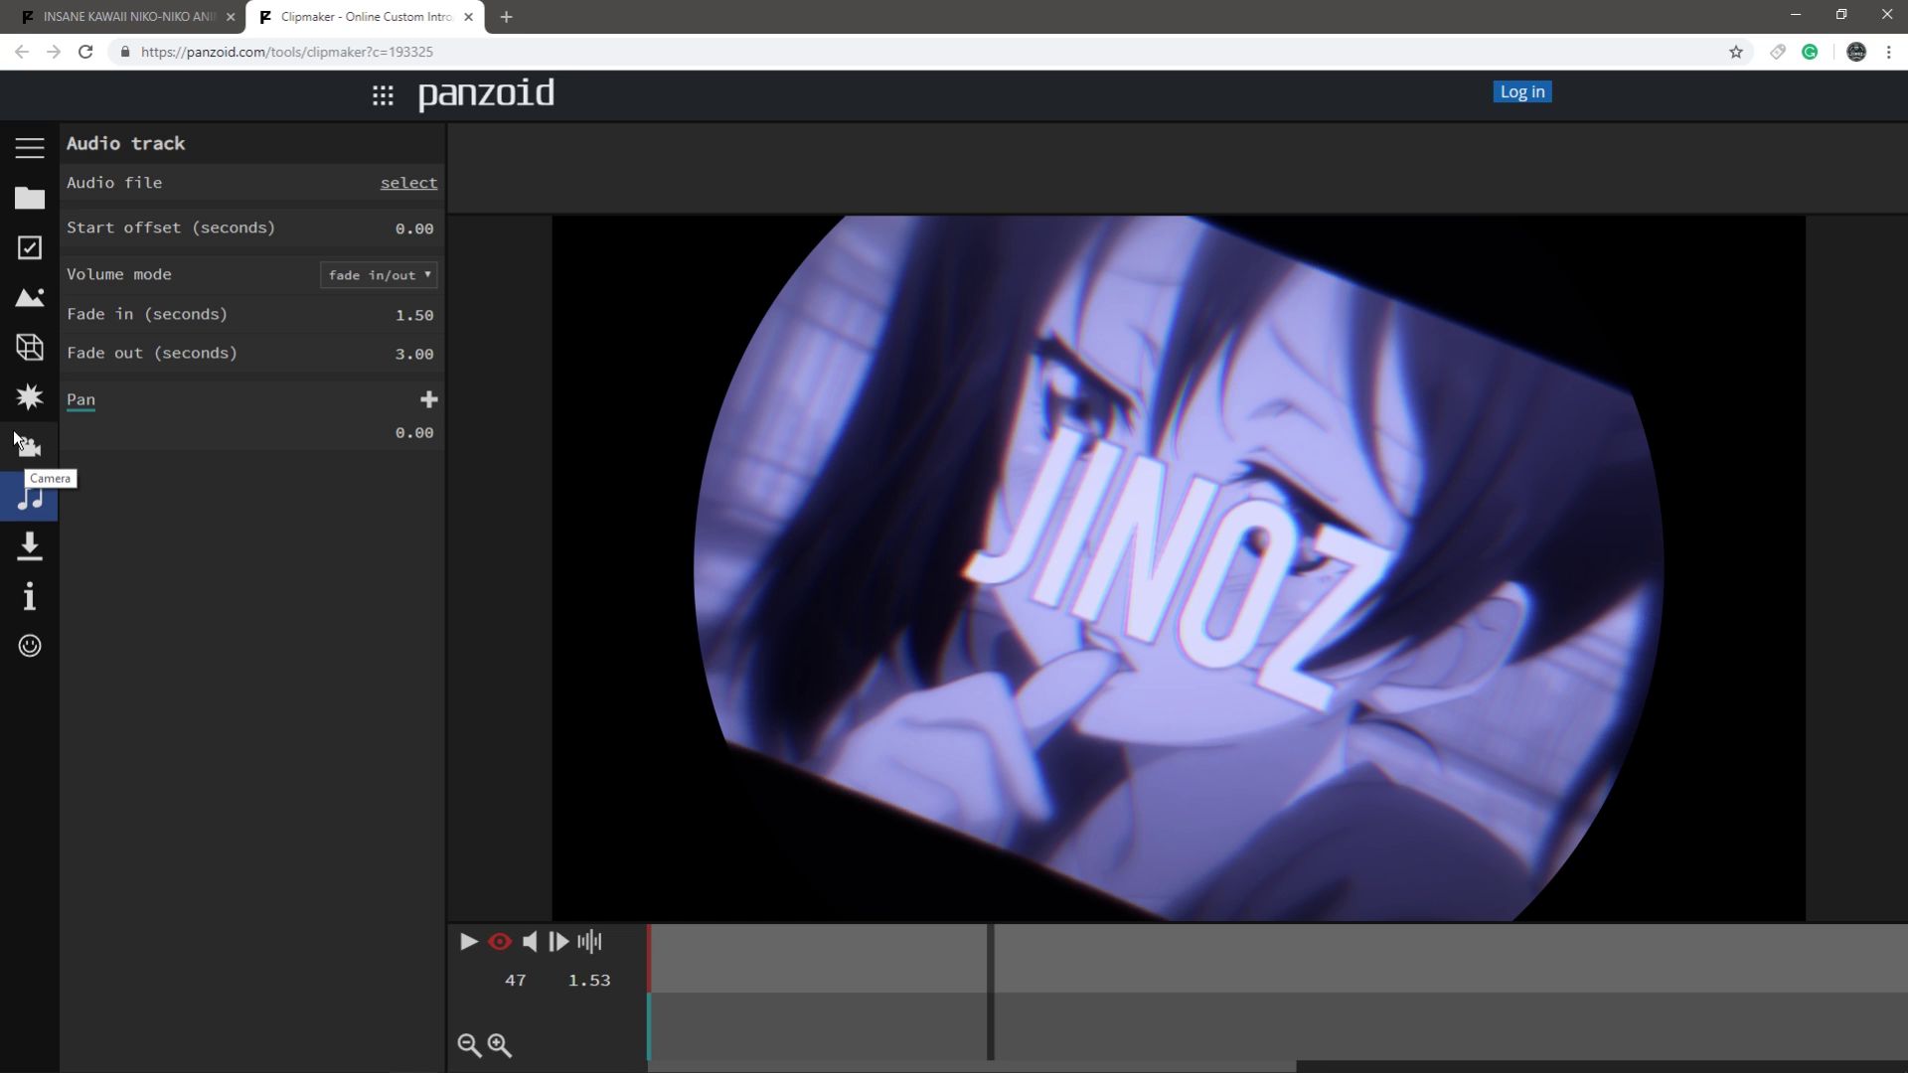
left_click(30, 447)
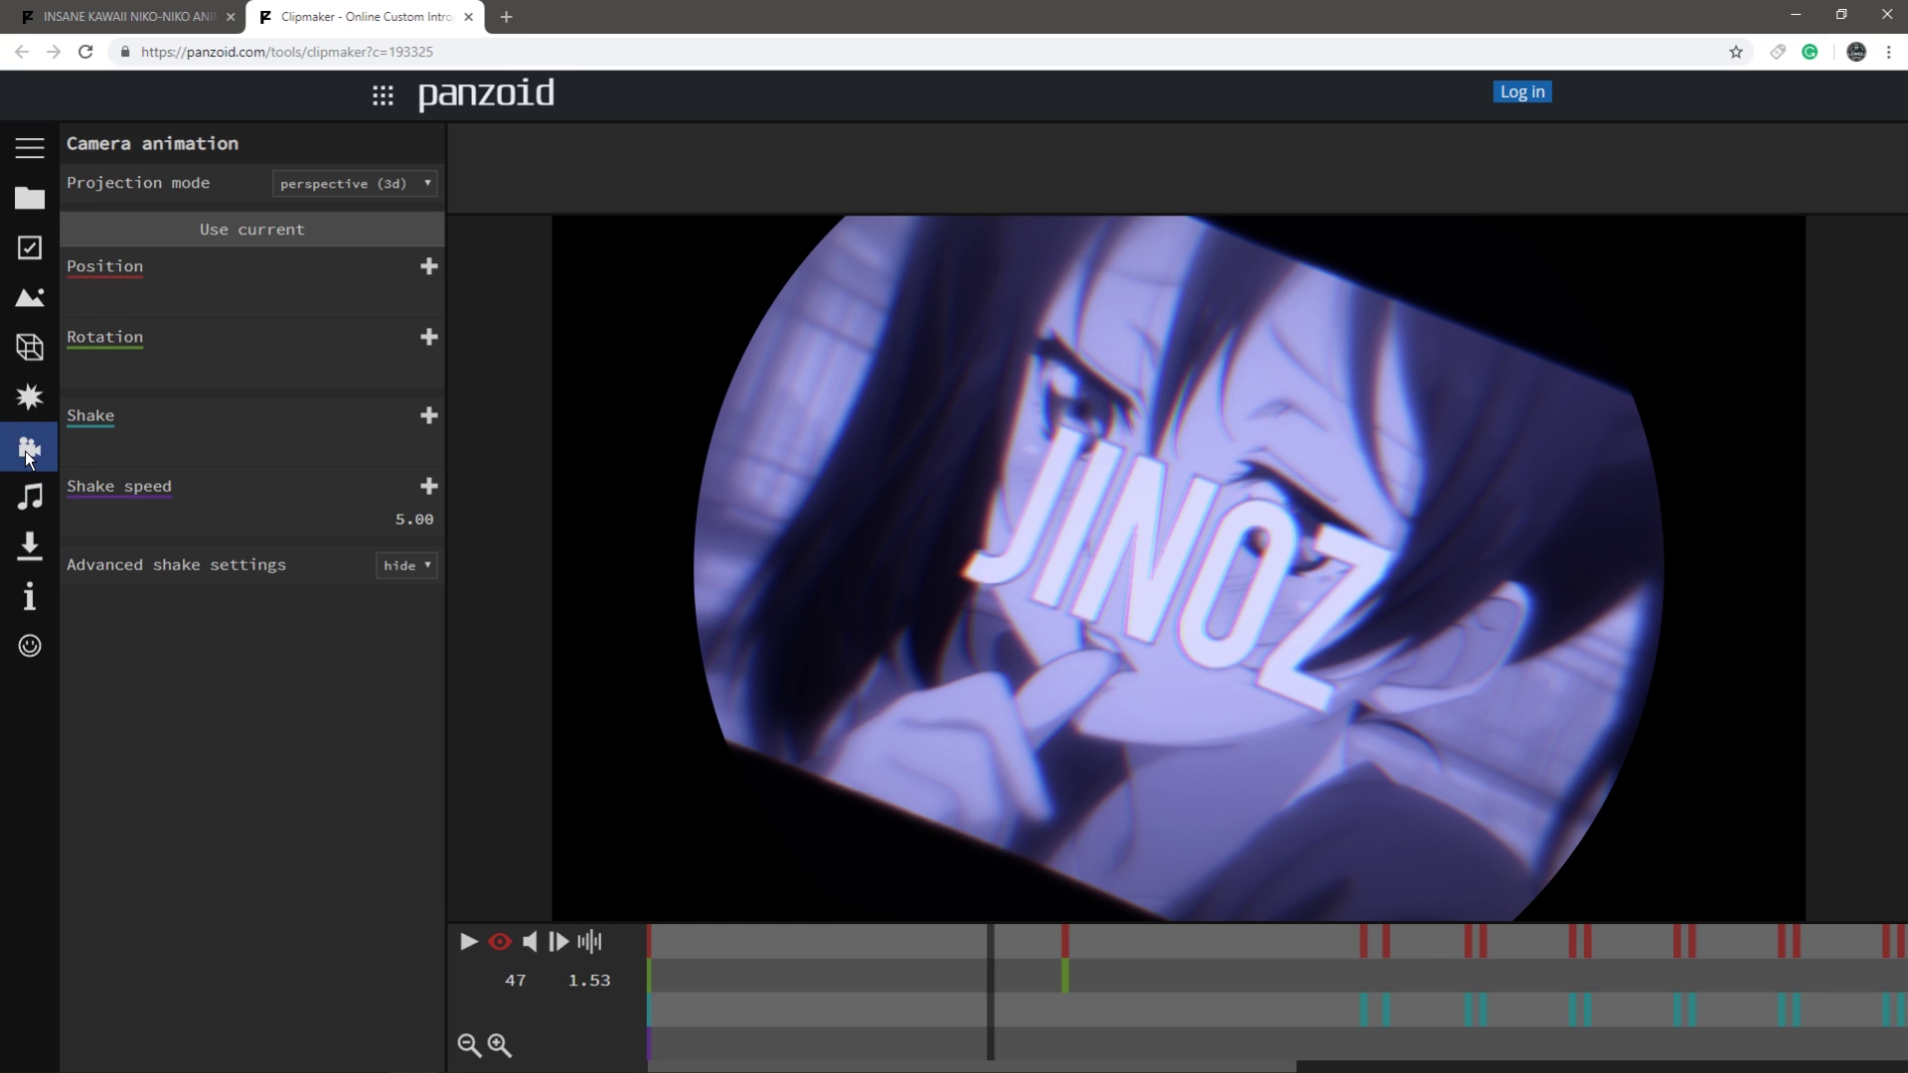
left_click(33, 502)
- Bring up the video download settings showing balanced mode and .mkv (vp8/opus) format
left_click(30, 544)
left_click(44, 502)
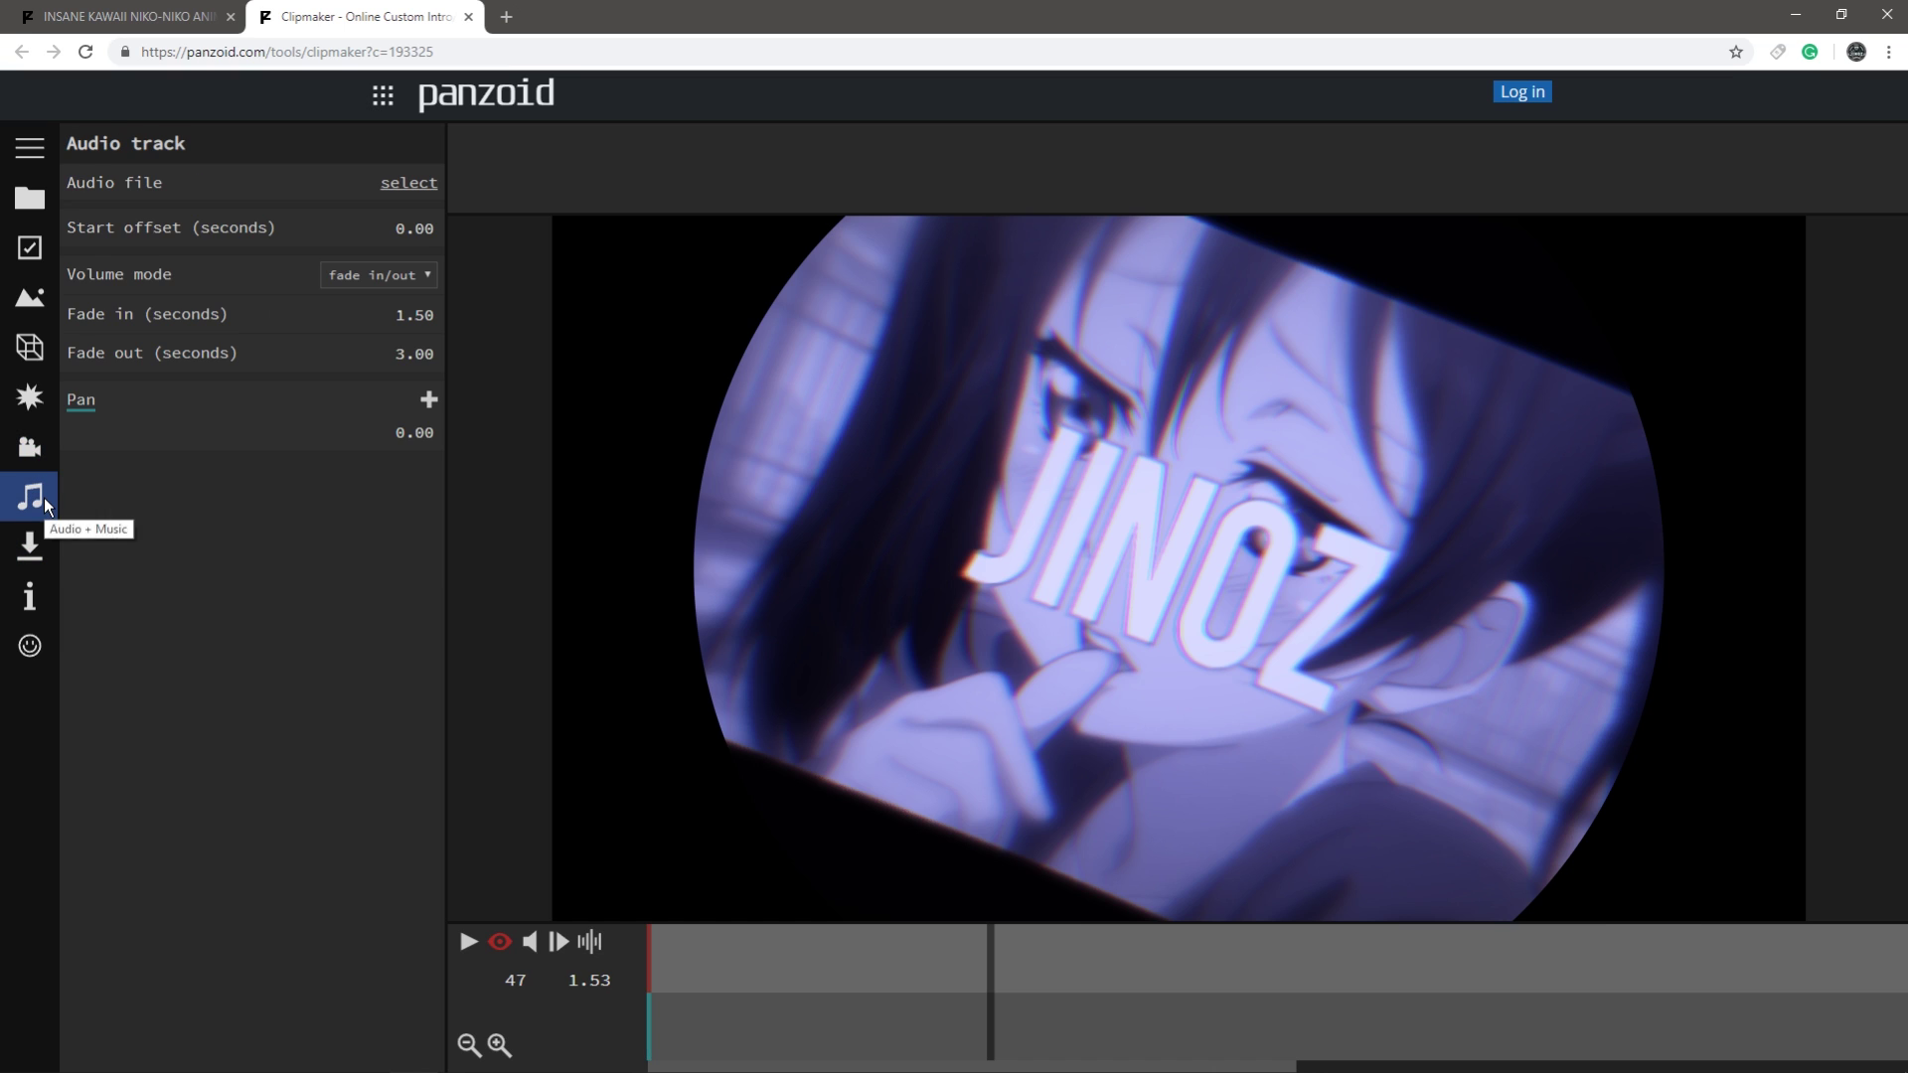
left_click(17, 555)
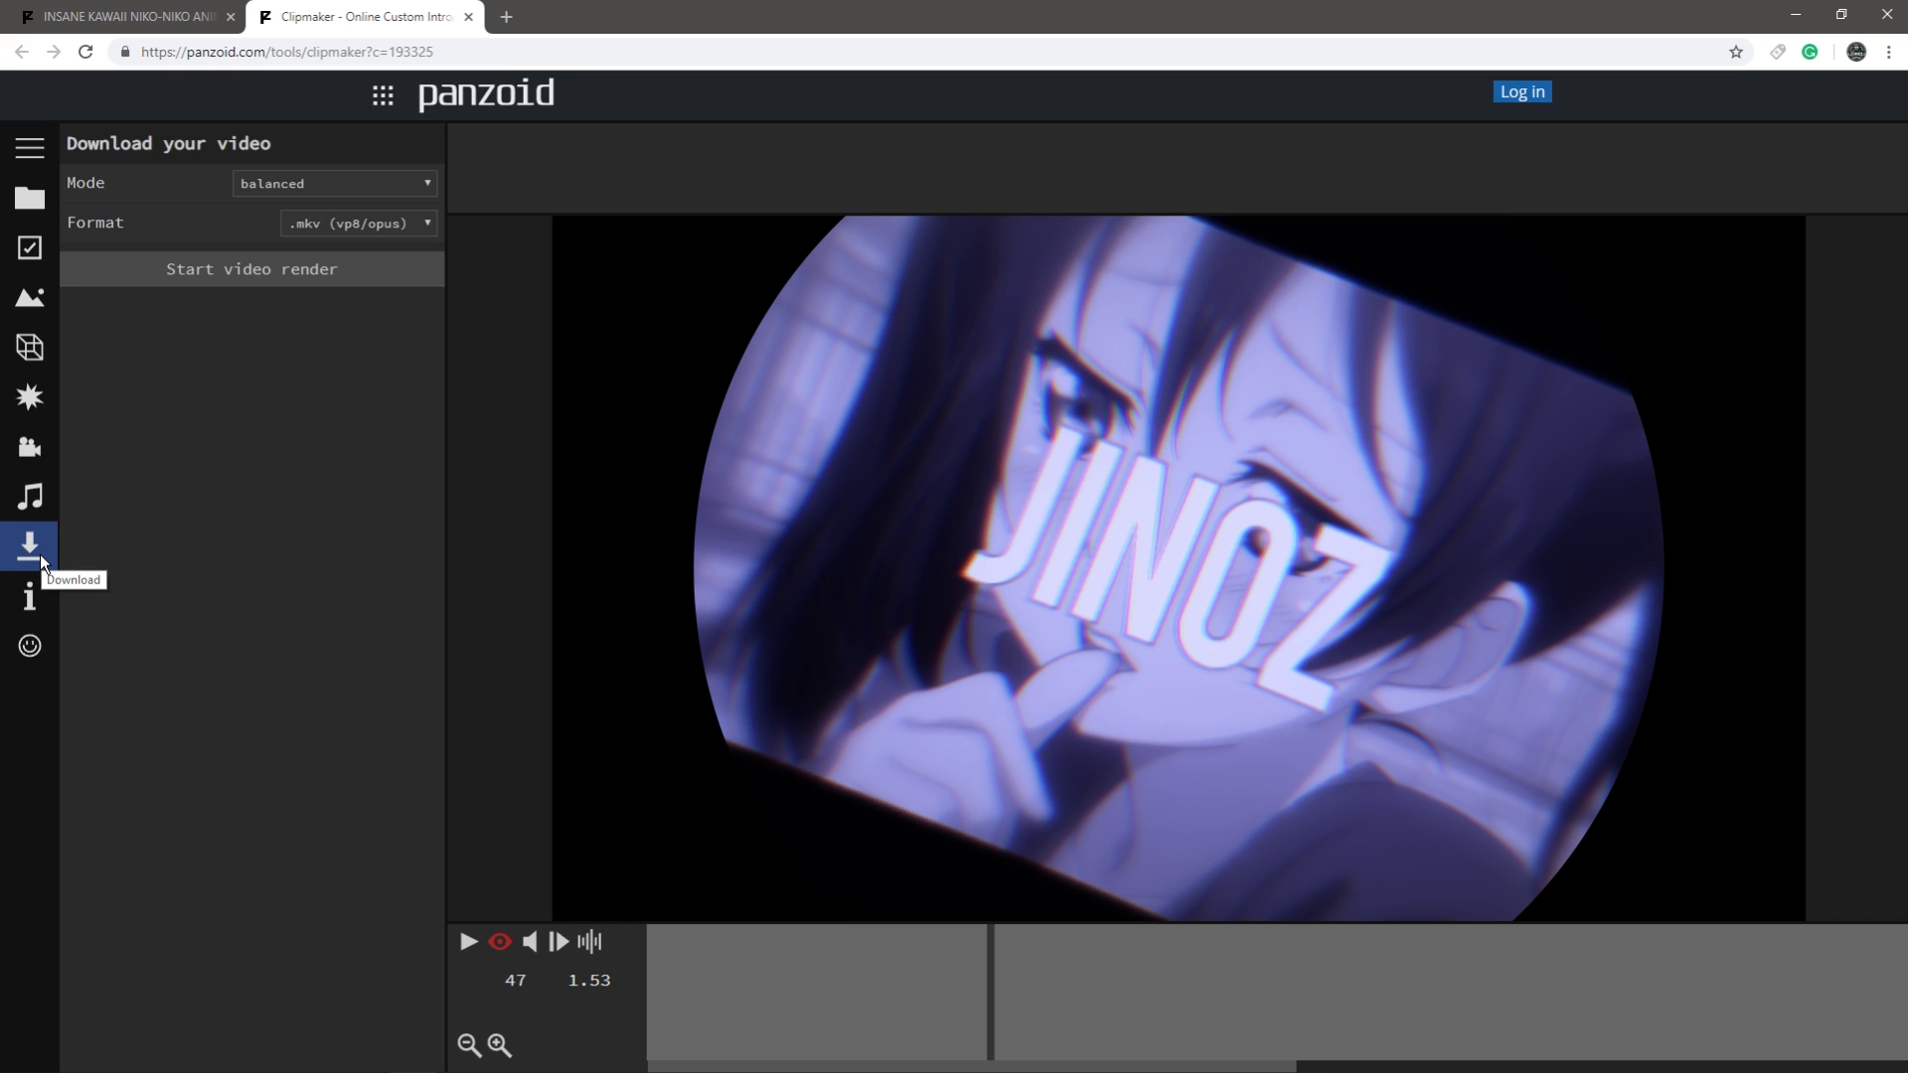
- Switch the render mode to fastest render, keeping the .mkv (vp8/opus) format
left_click(273, 182)
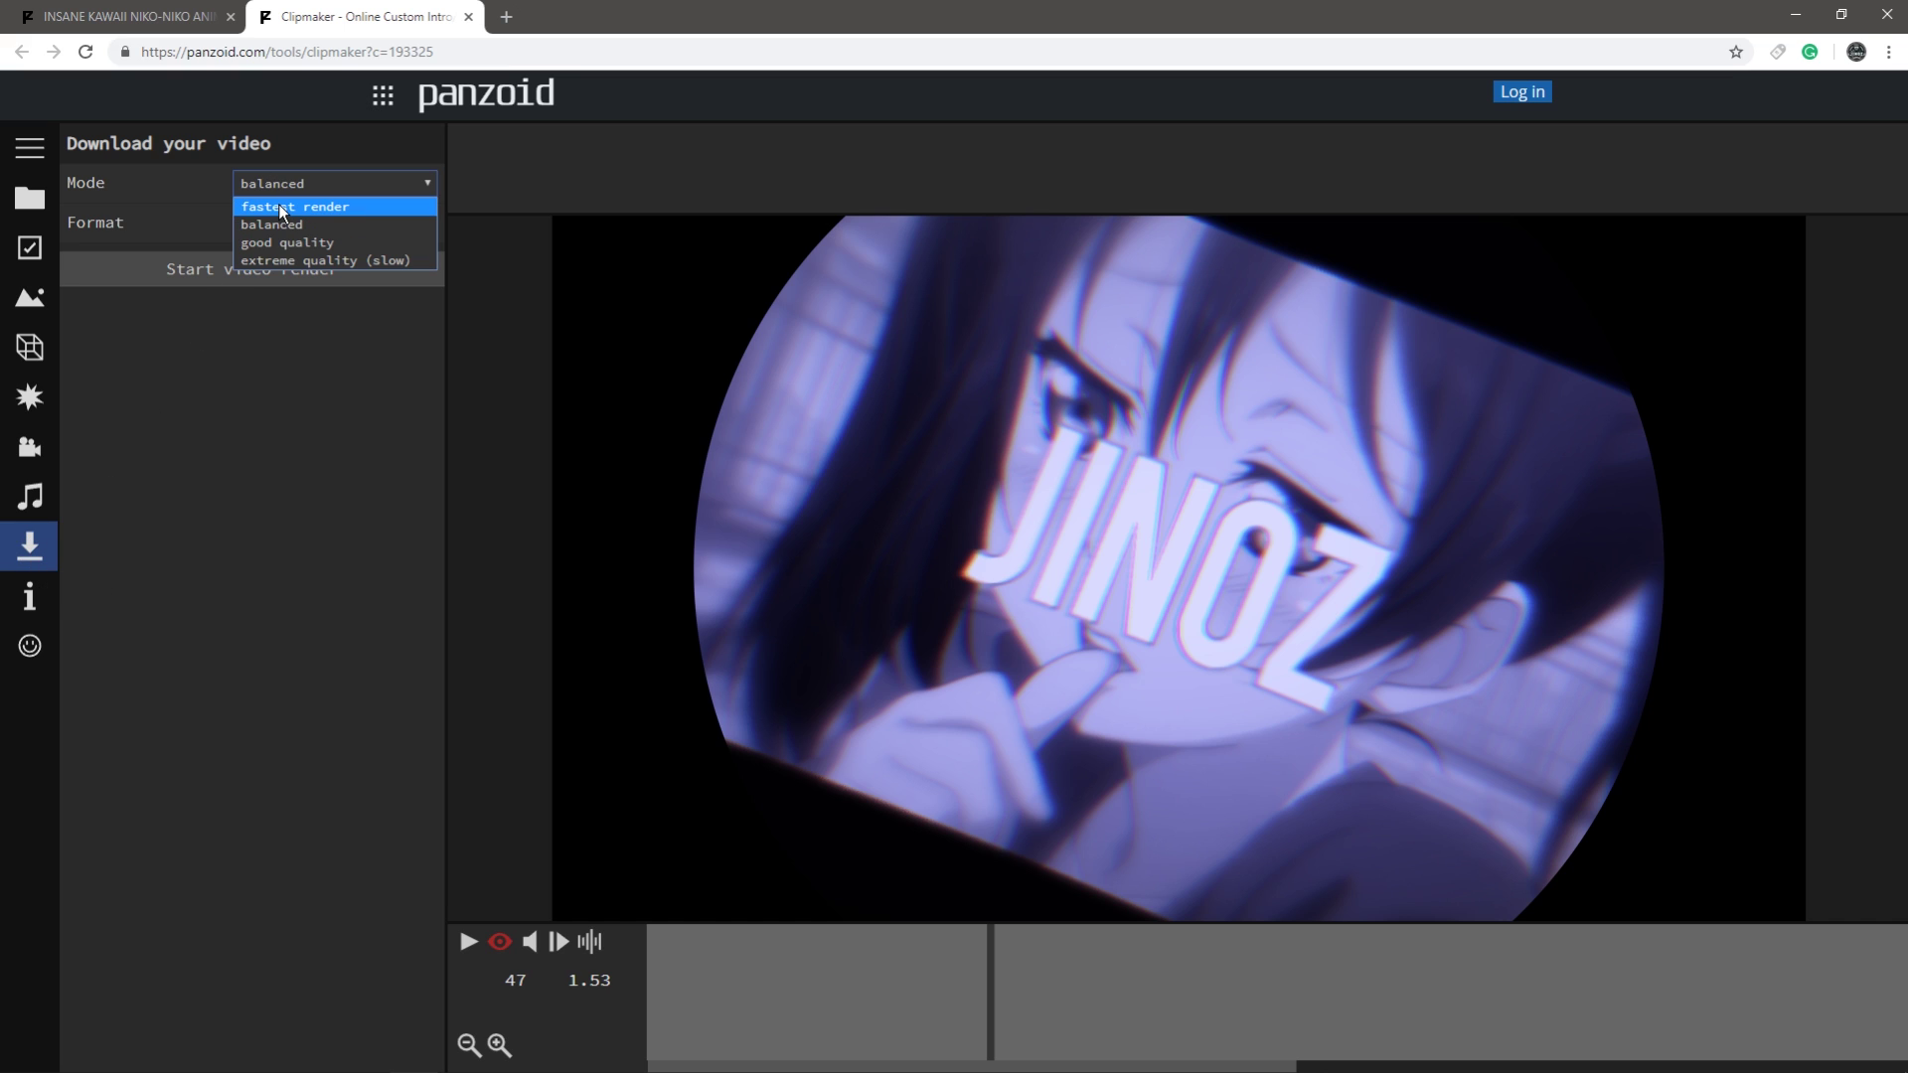
left_click(279, 207)
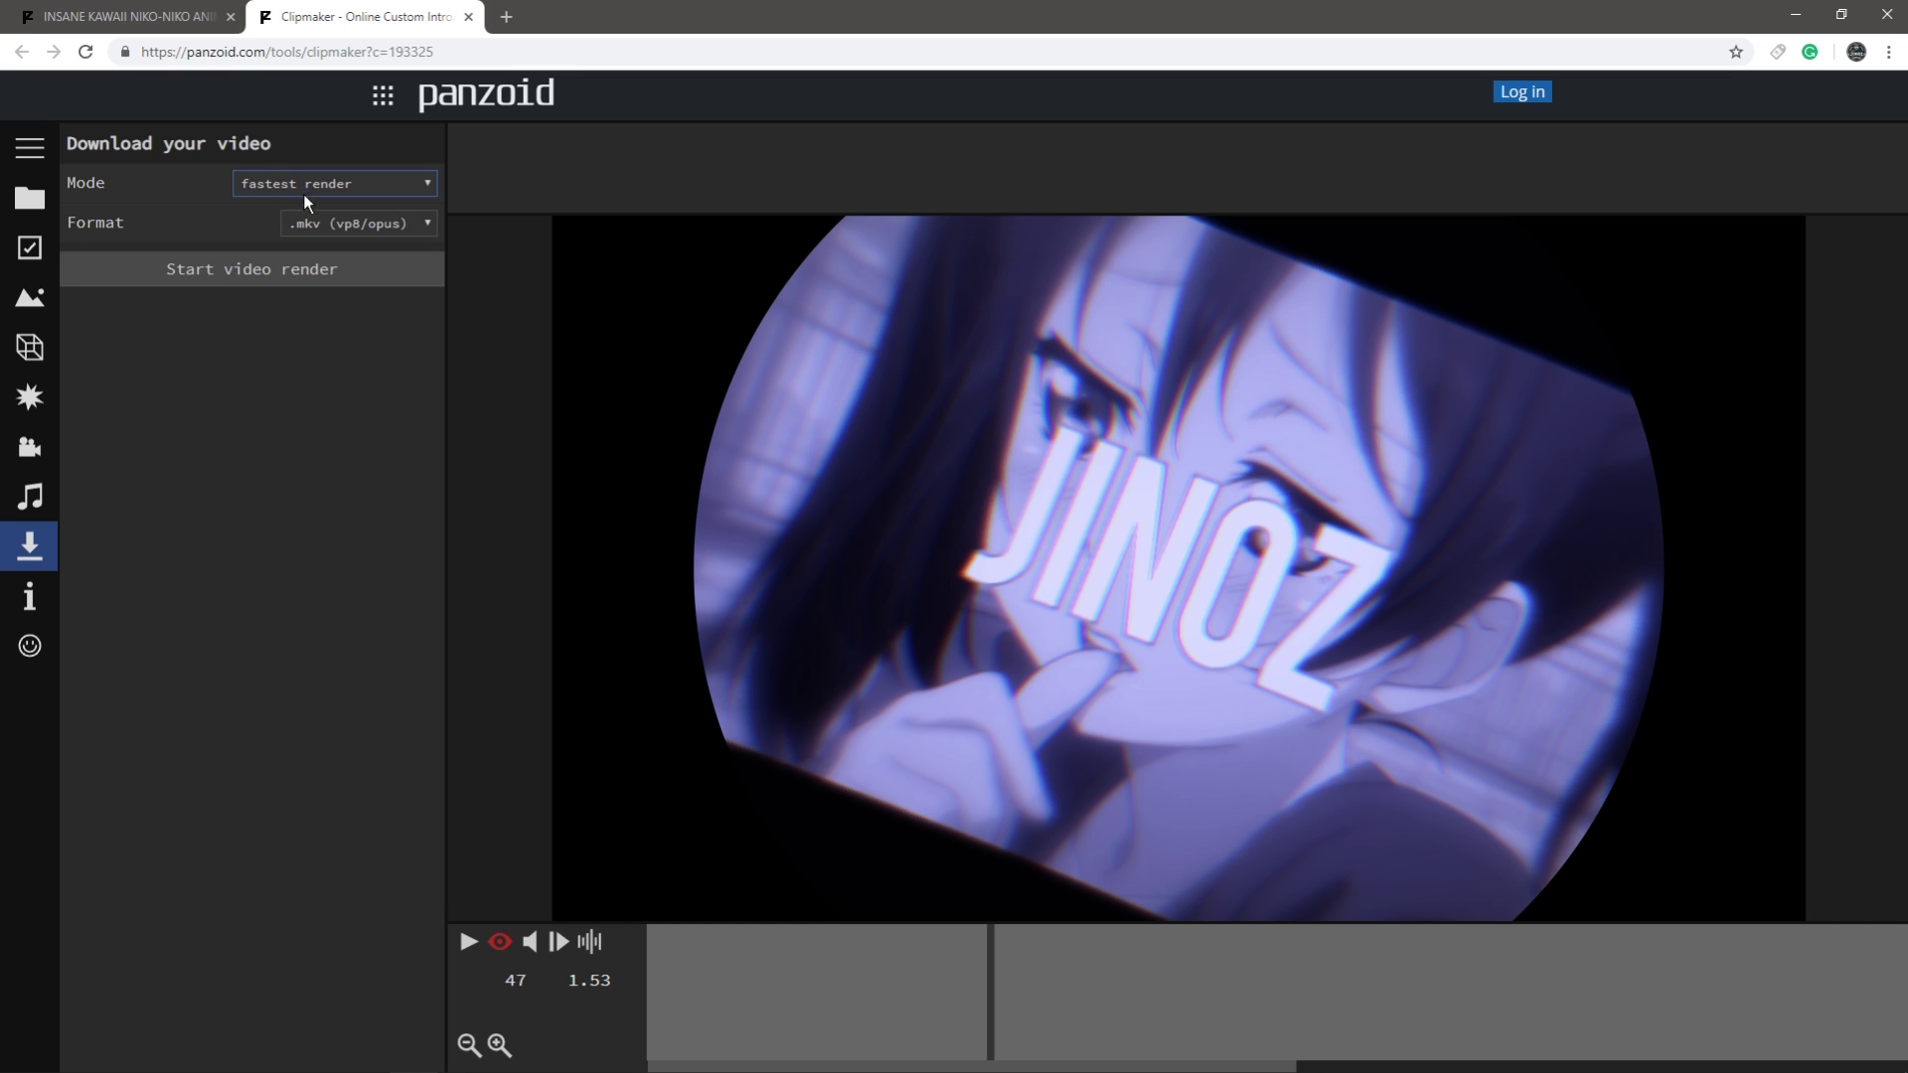
left_click(313, 225)
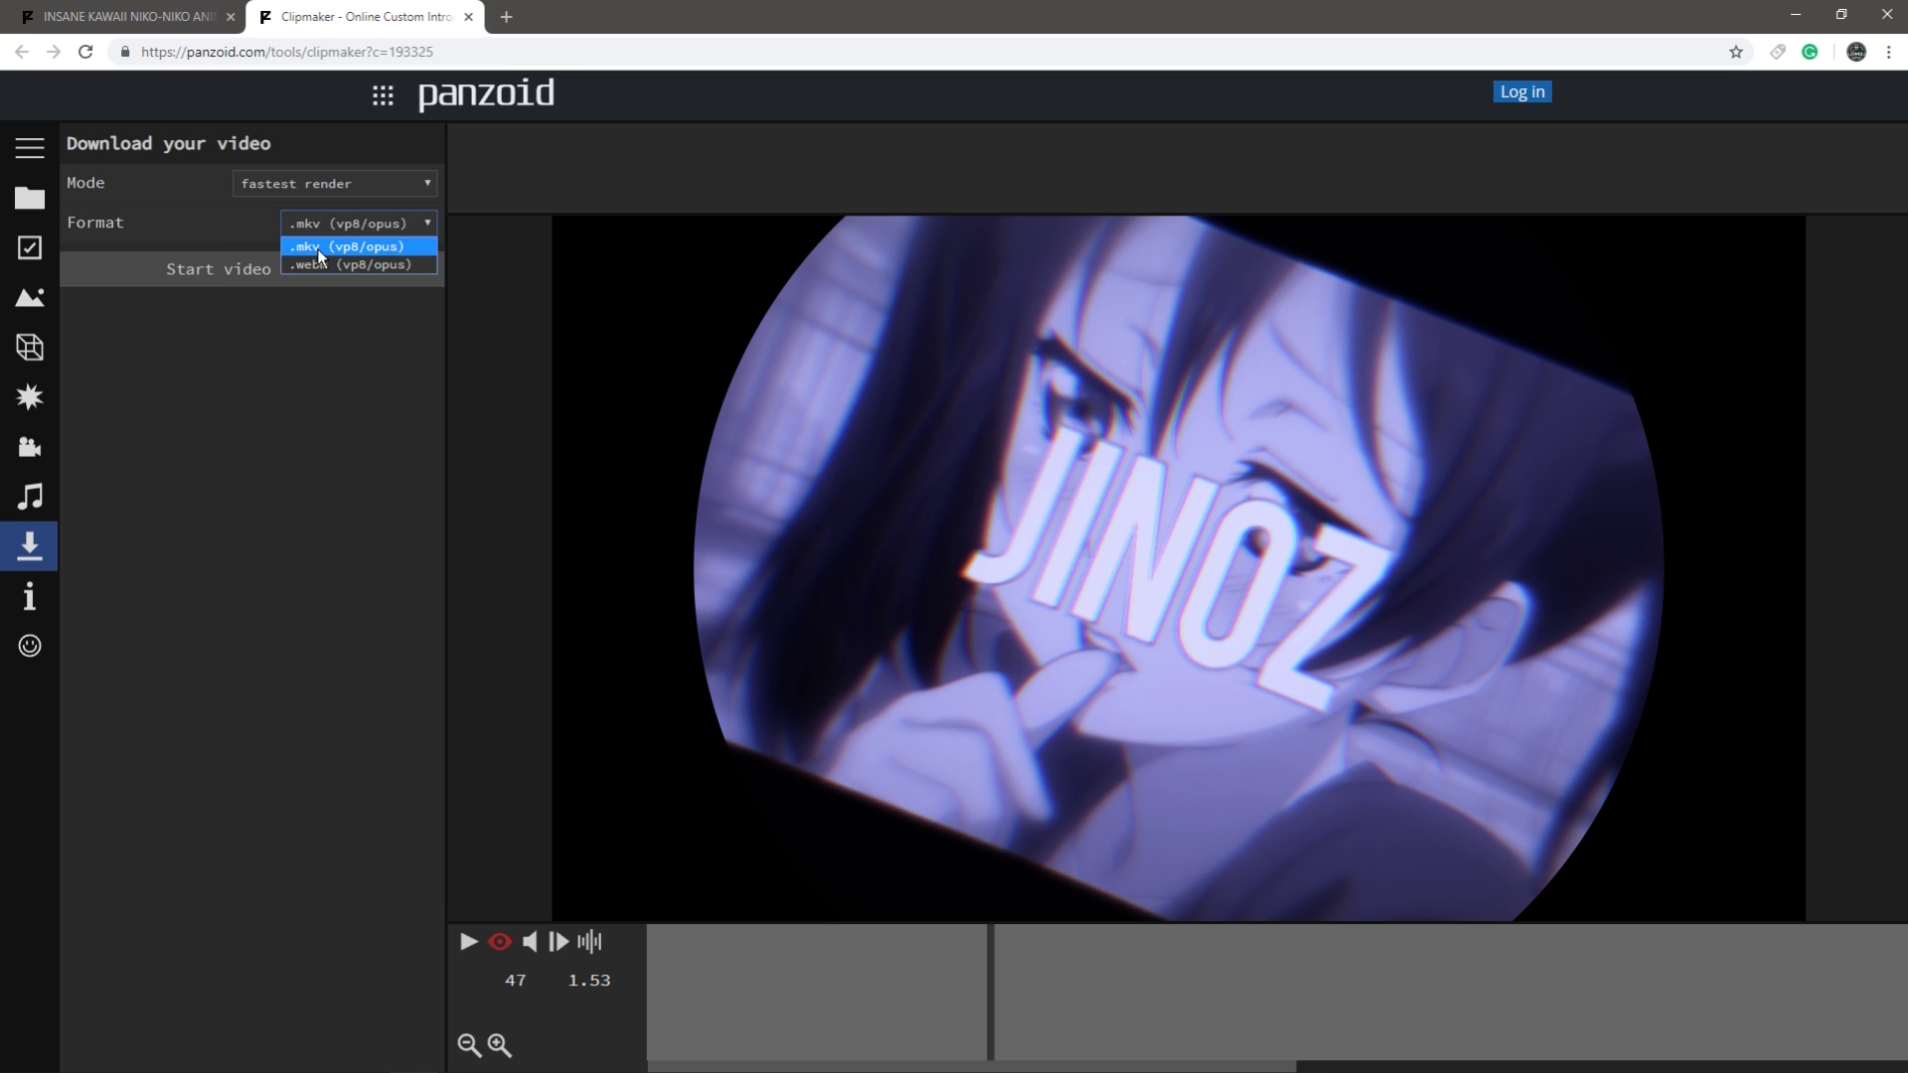
left_click(316, 248)
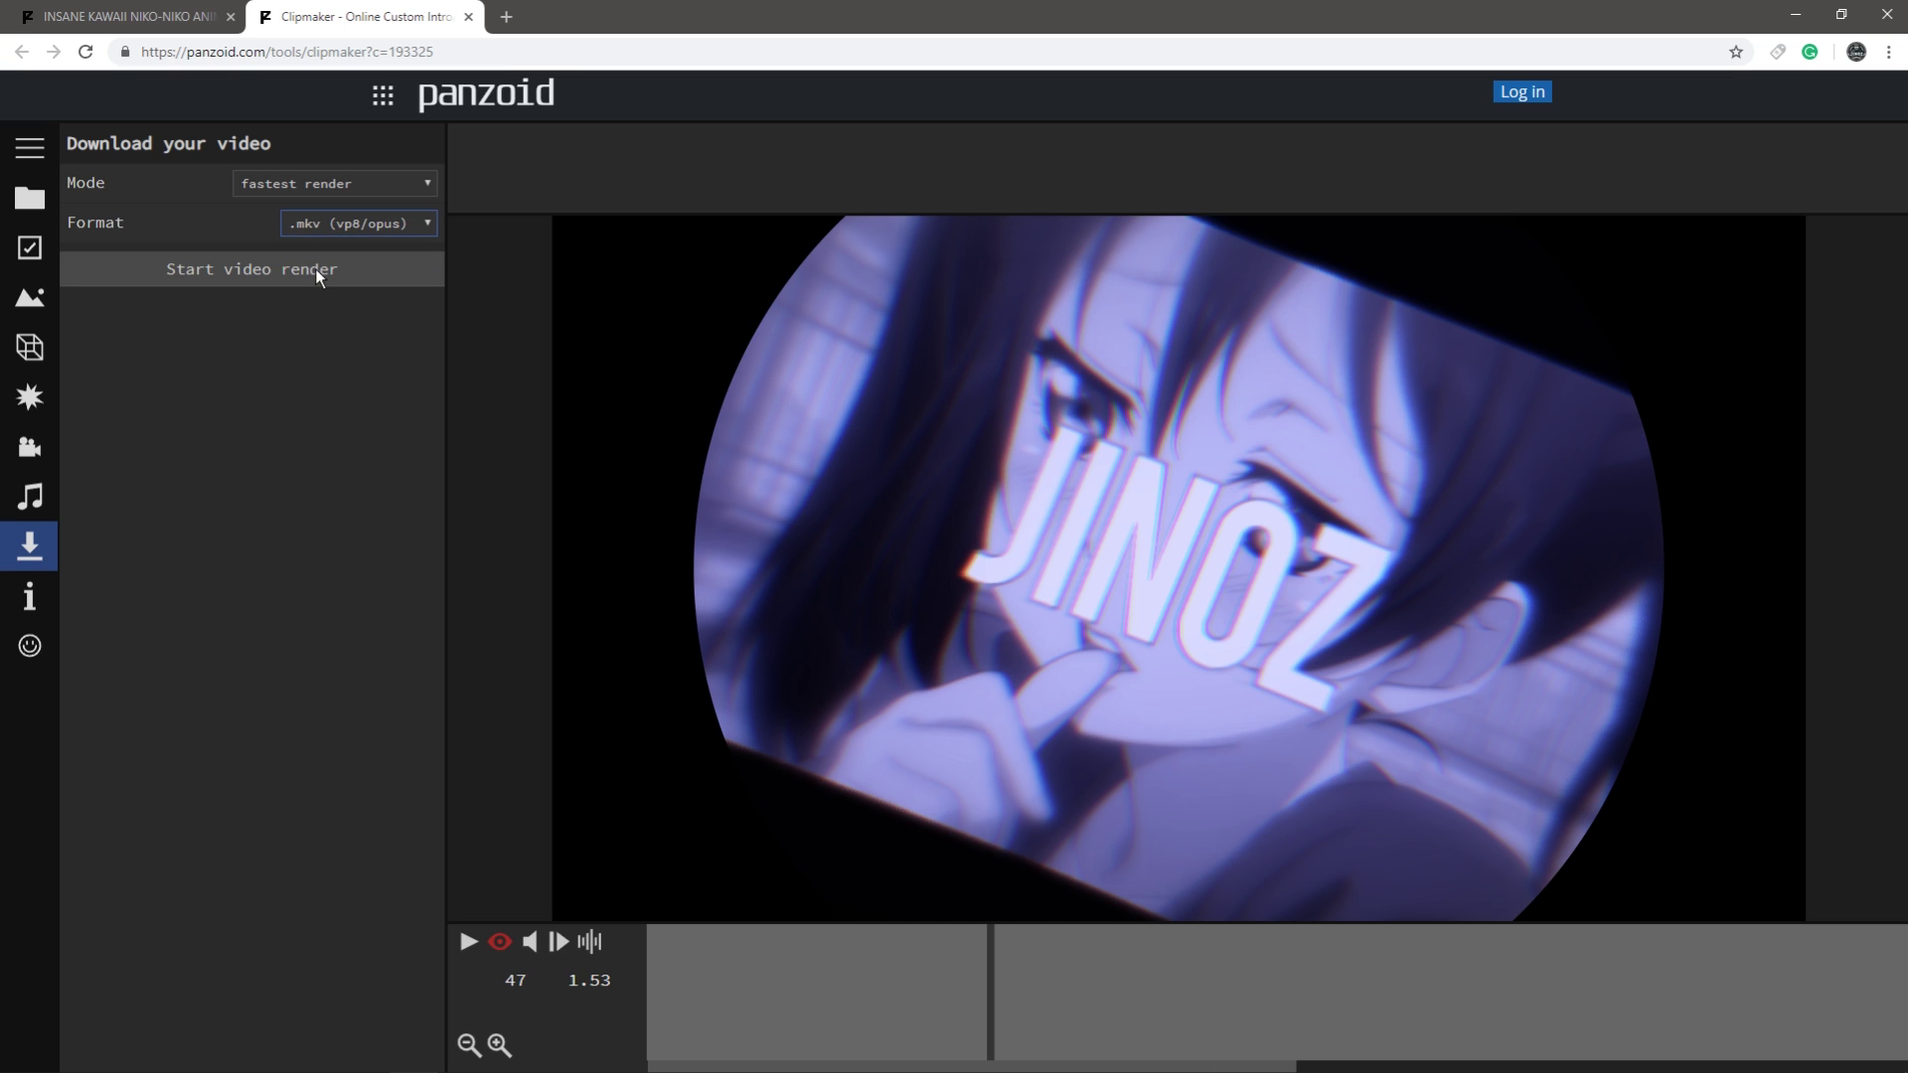
left_click(344, 231)
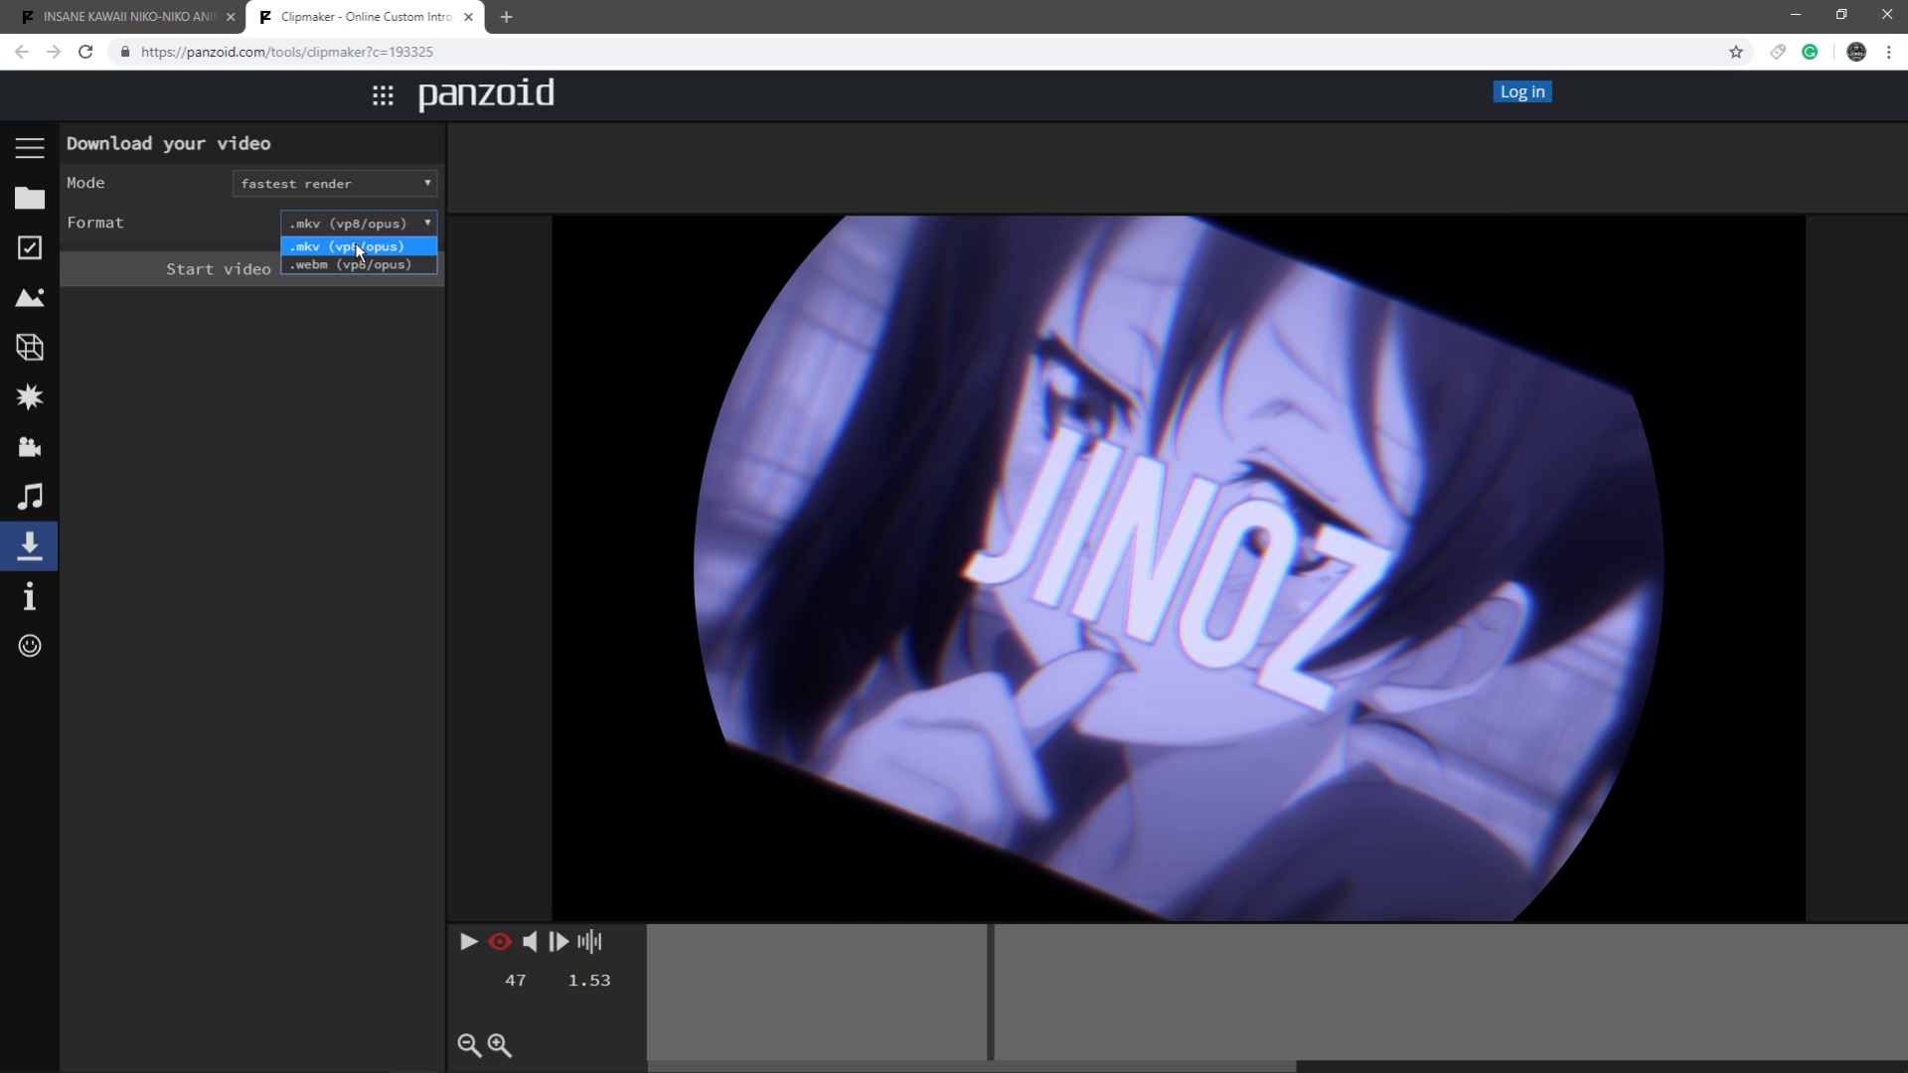
left_click(354, 248)
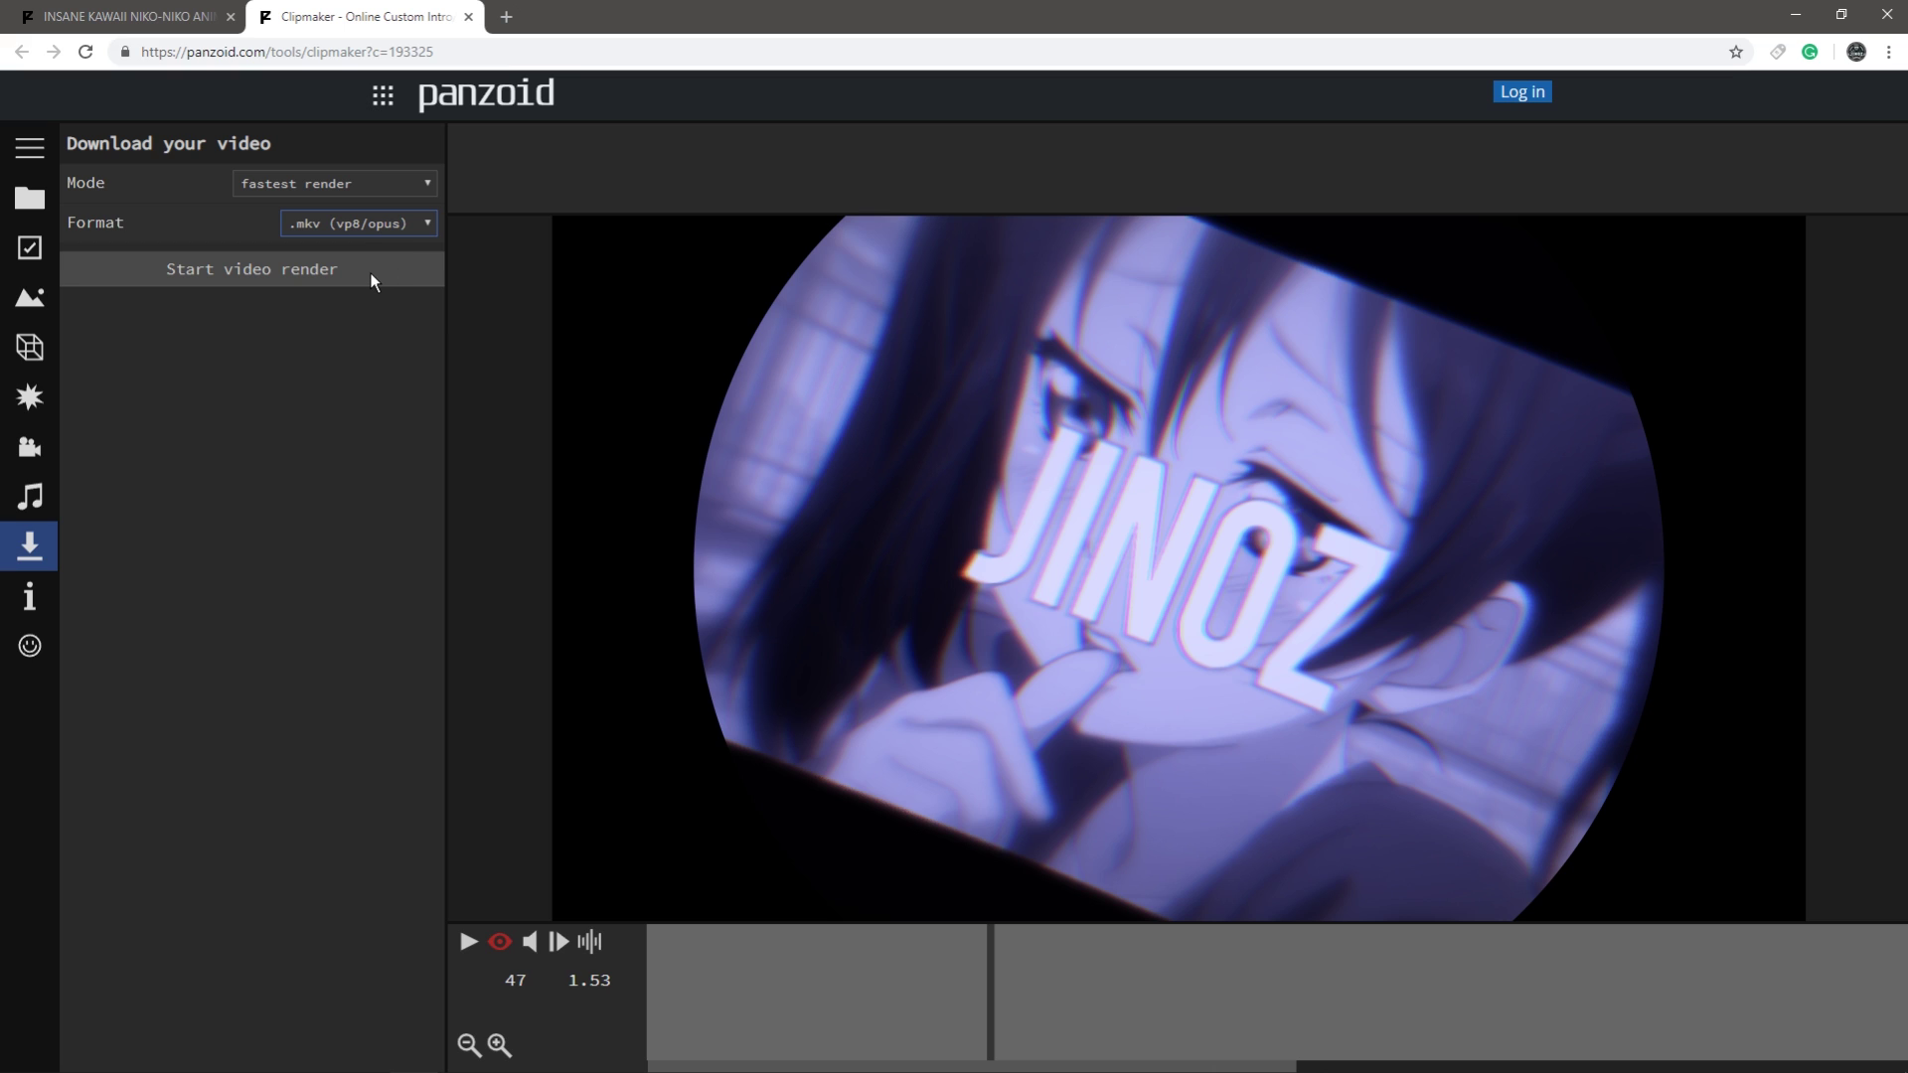
- Render the intro, allow file storage, and download the finished video.mkv
left_click(262, 278)
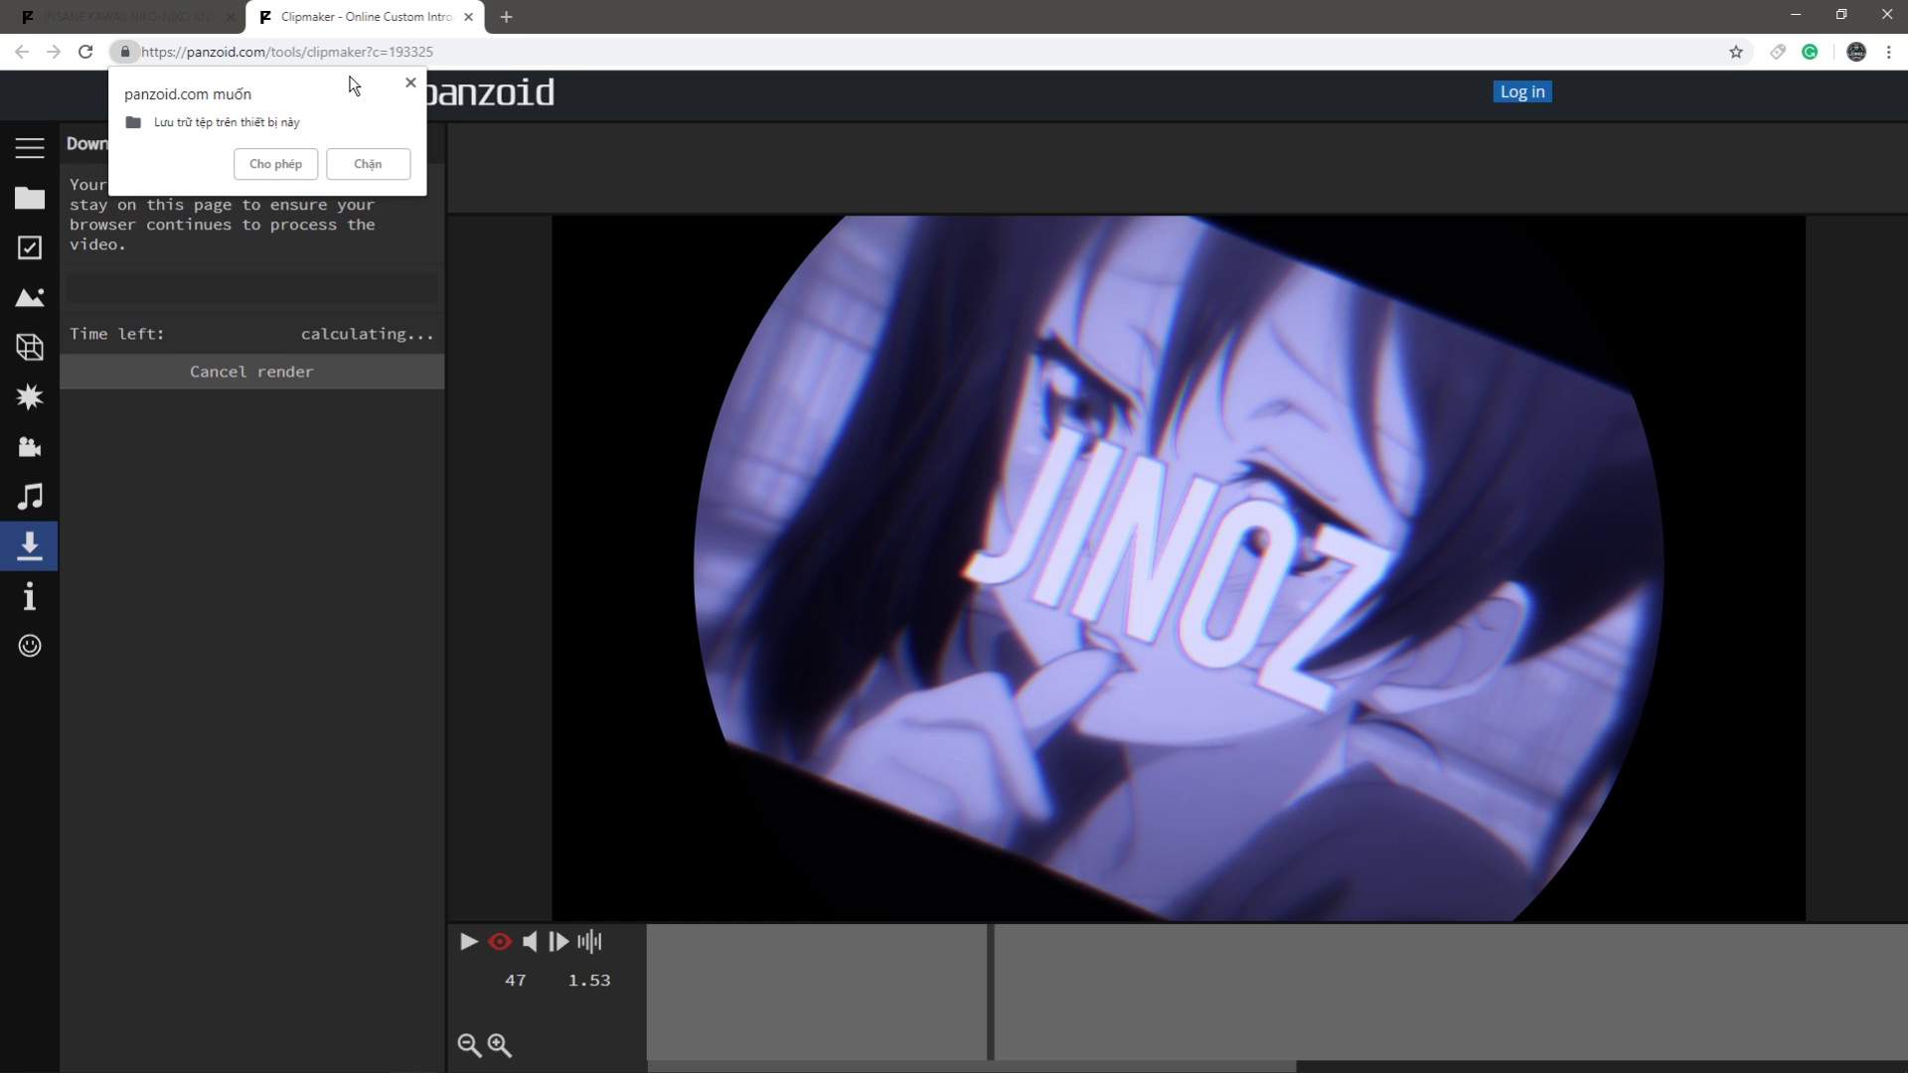
left_click(277, 162)
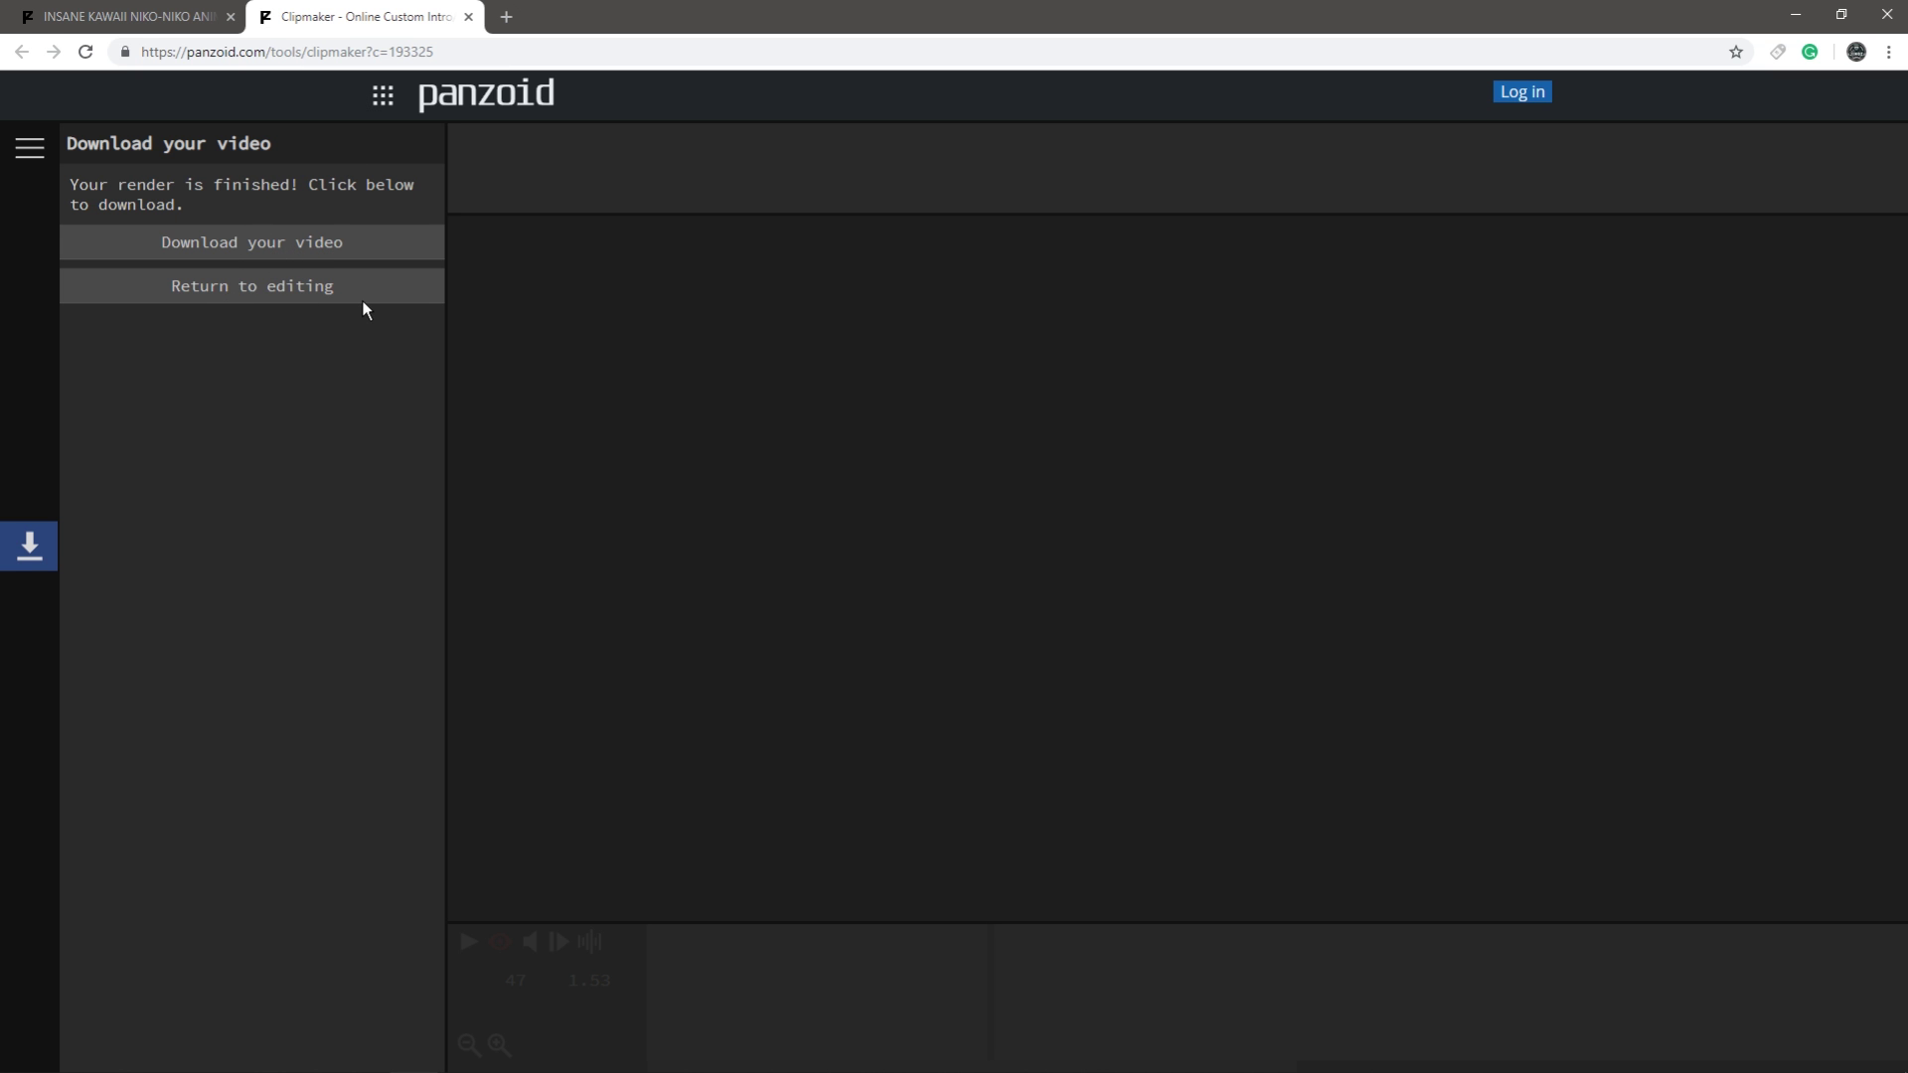
left_click(213, 246)
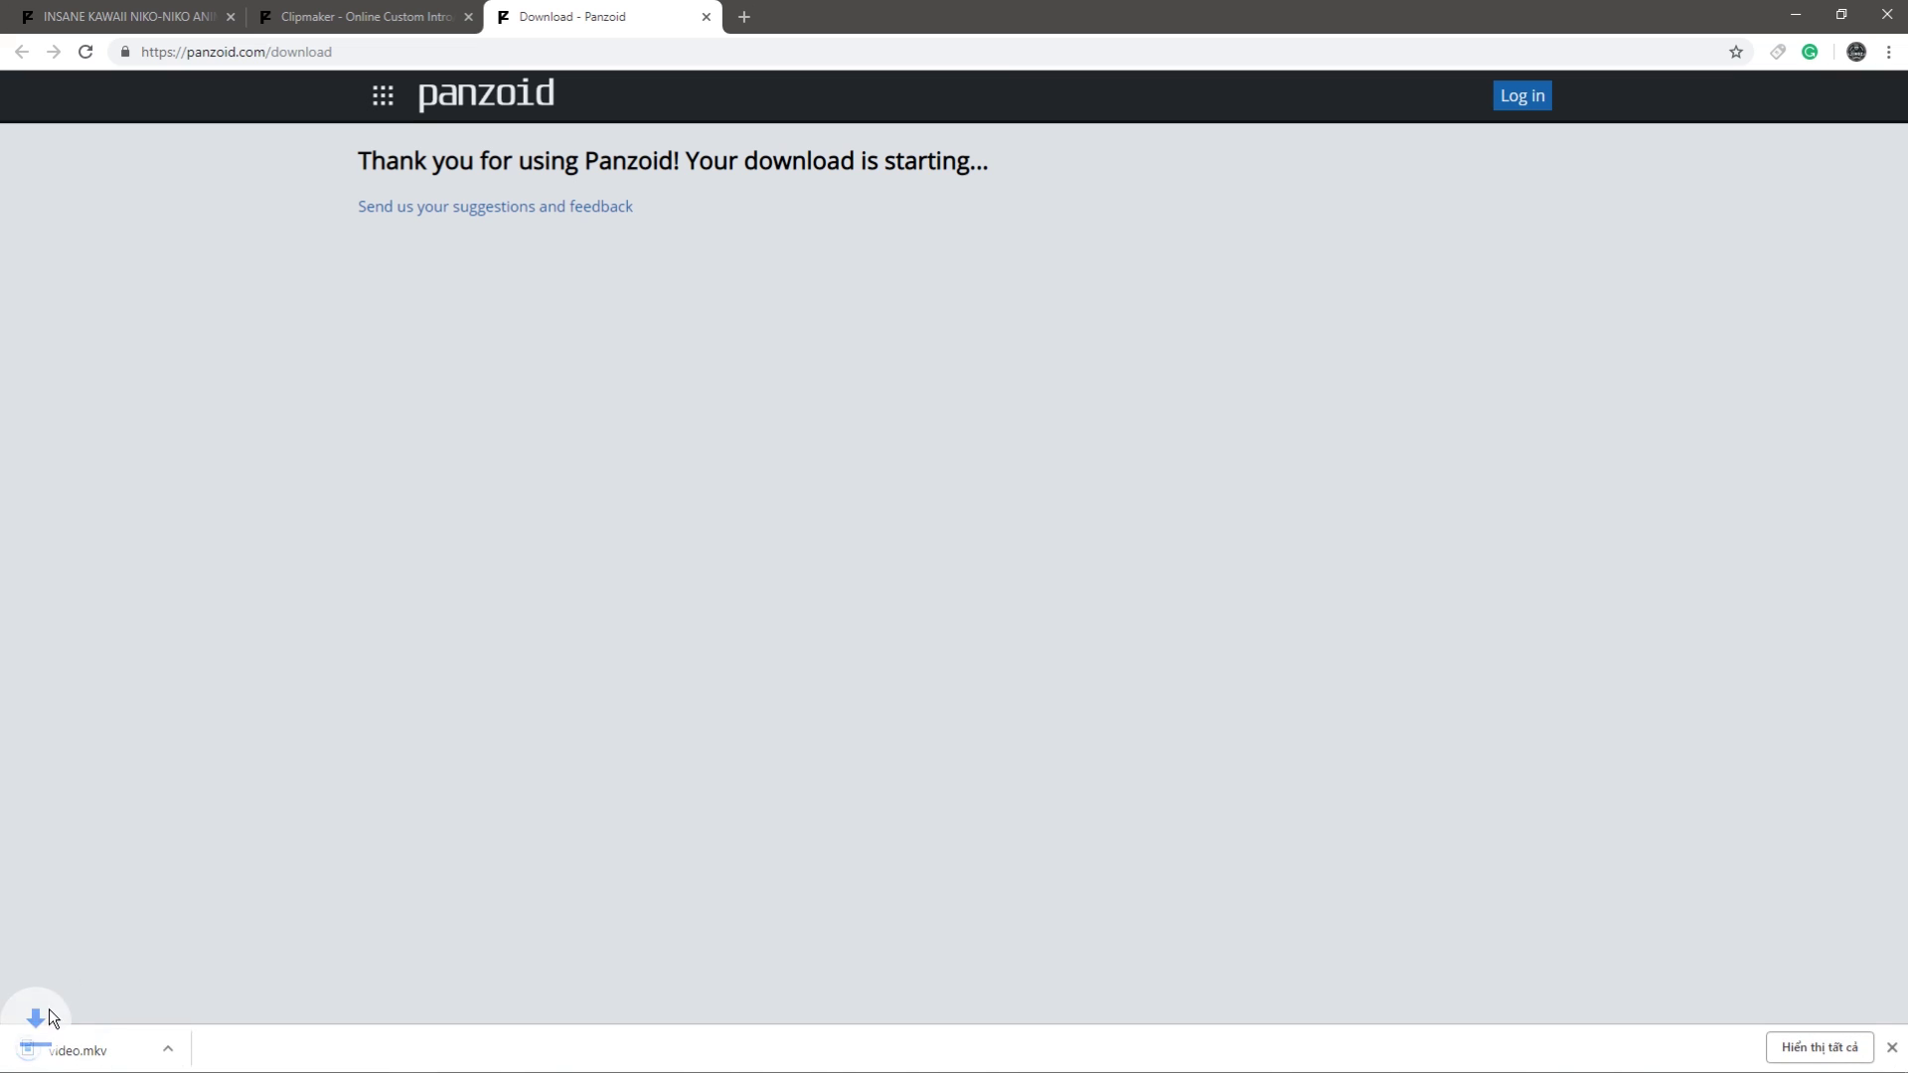
left_click(121, 1051)
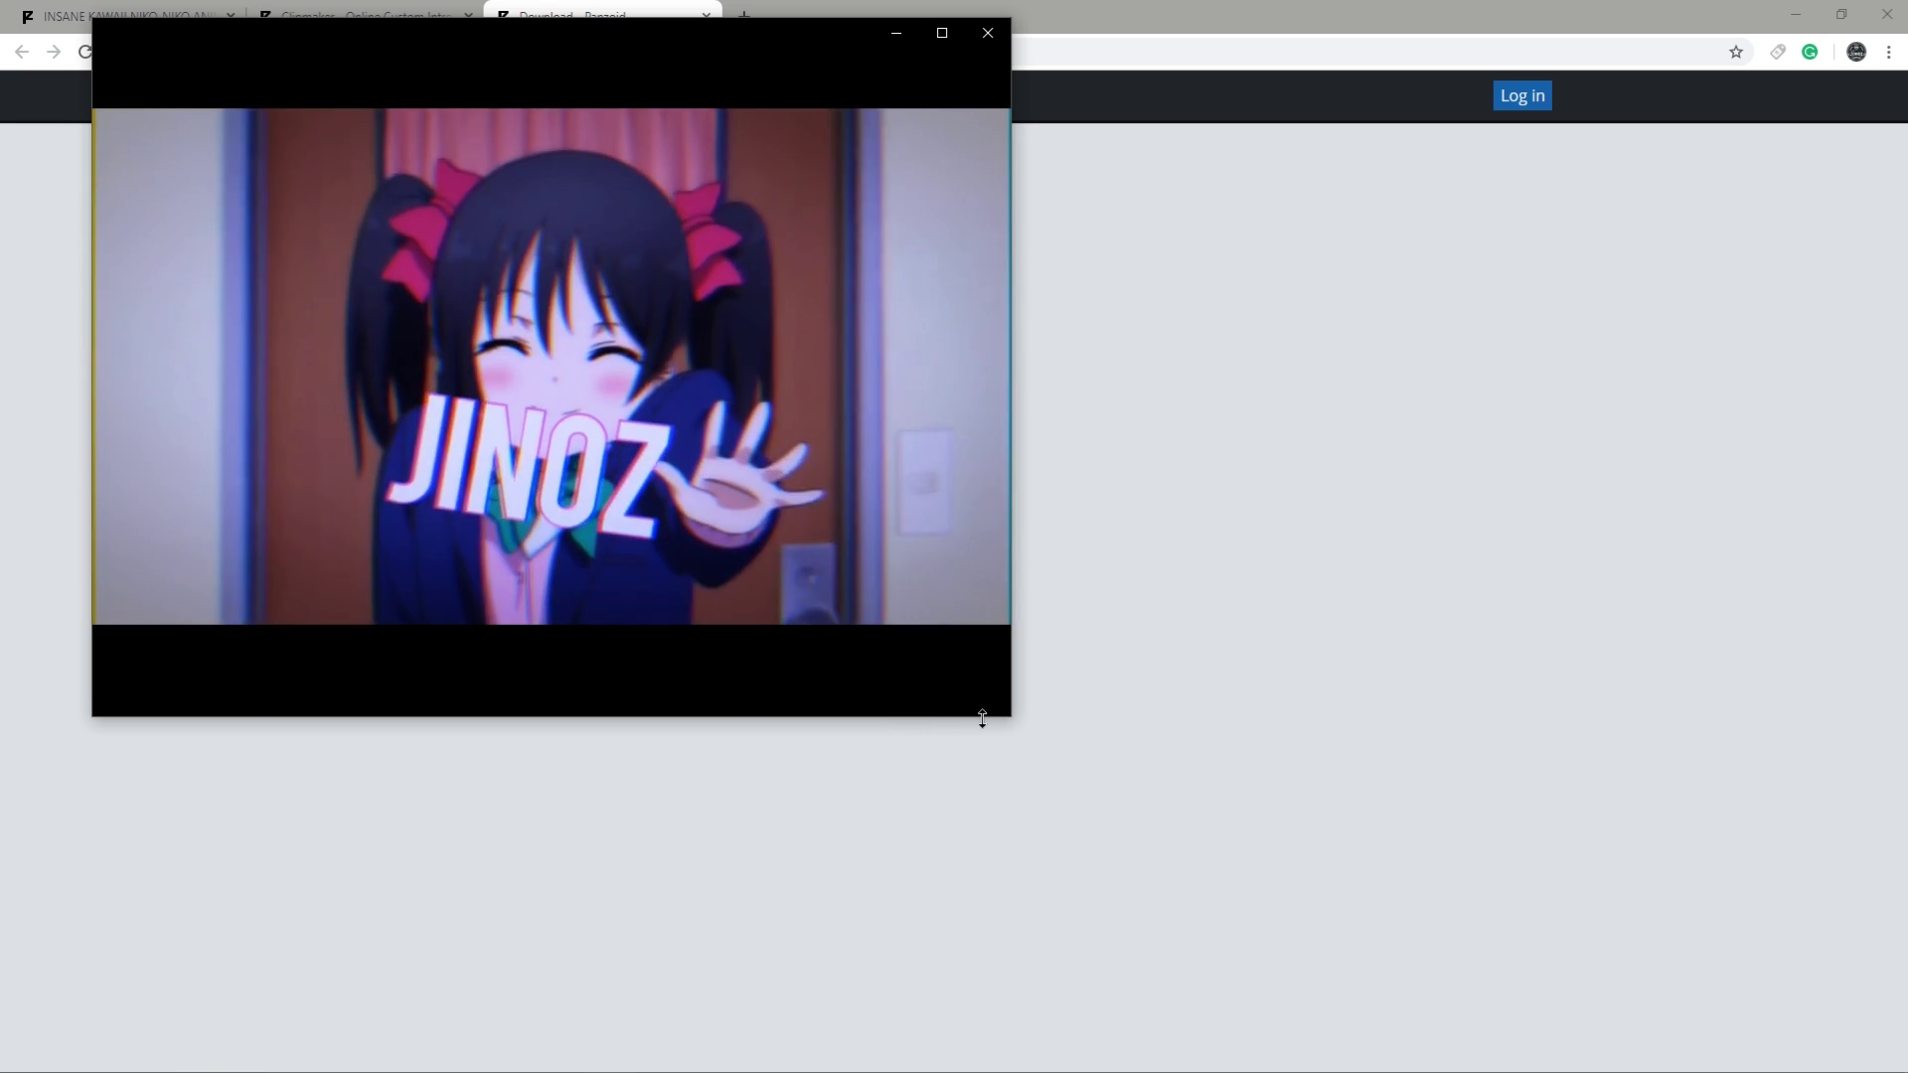
left_click(984, 34)
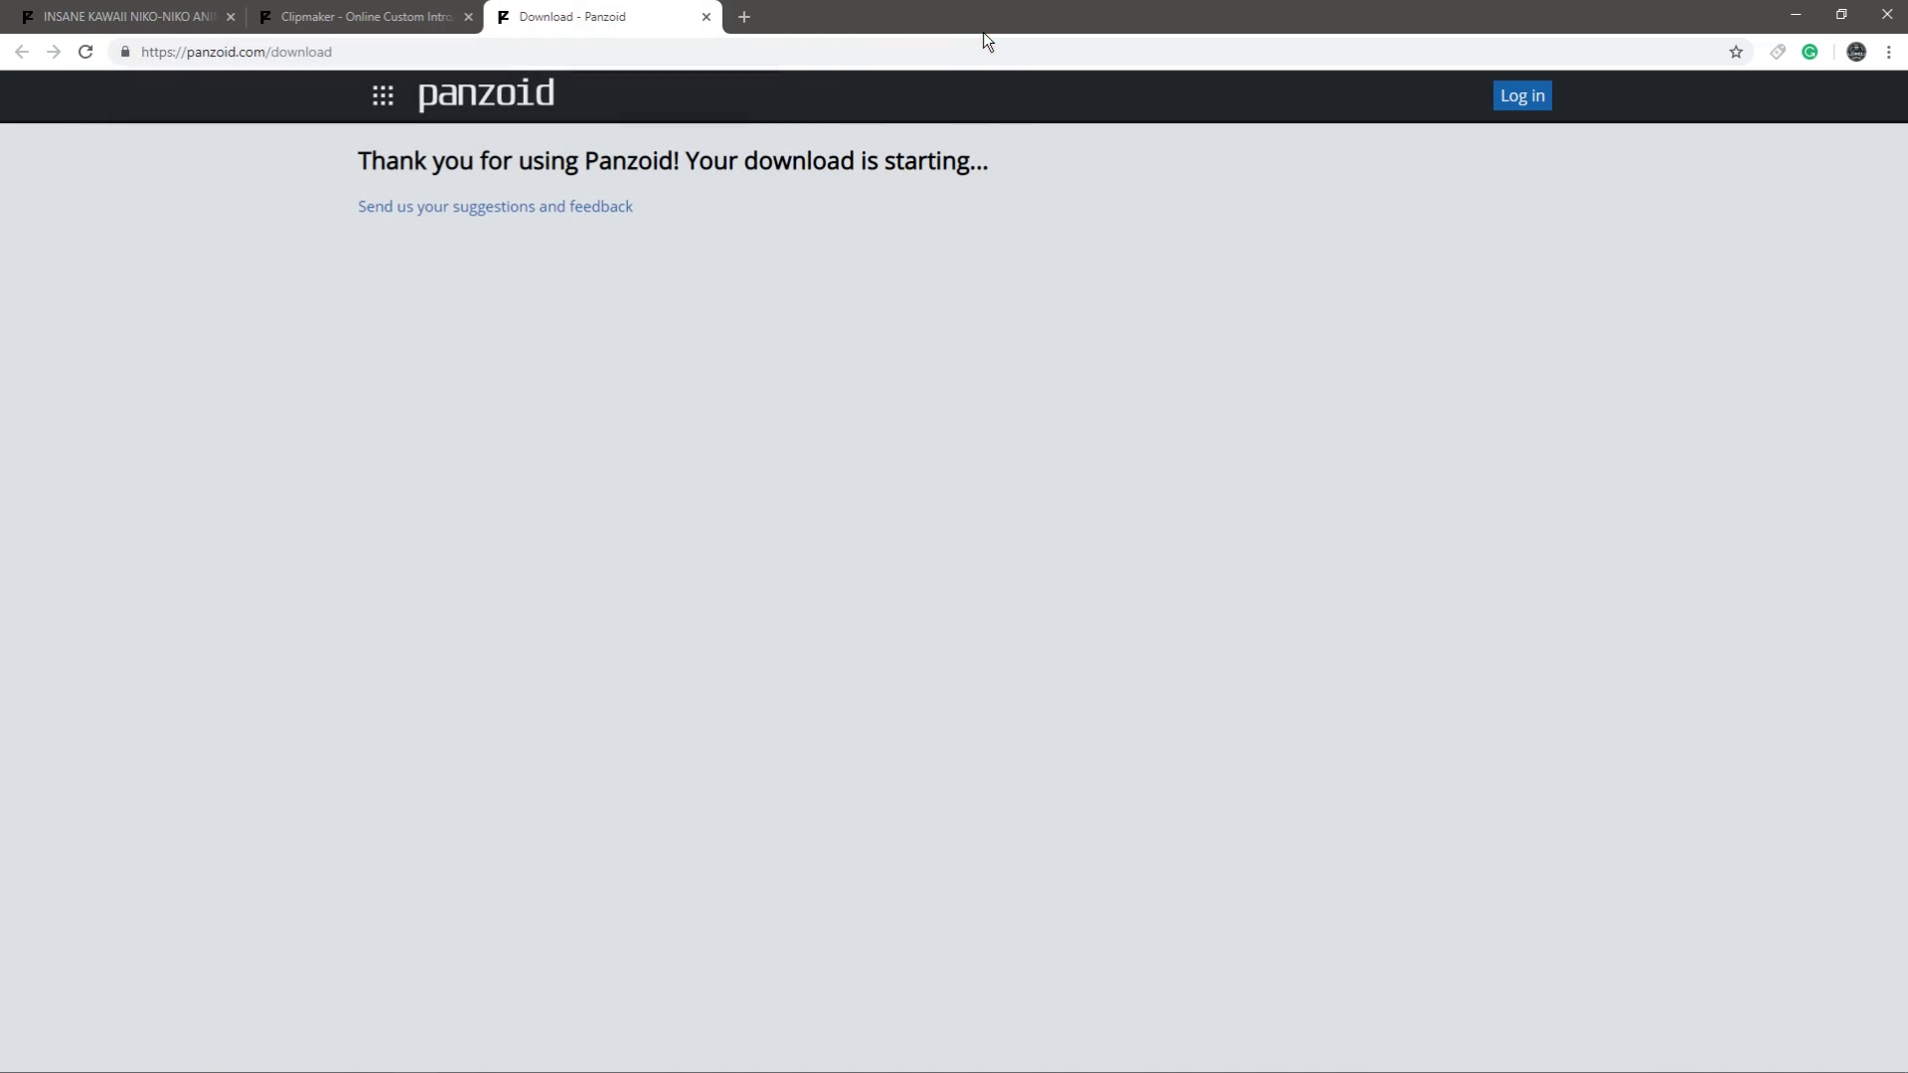